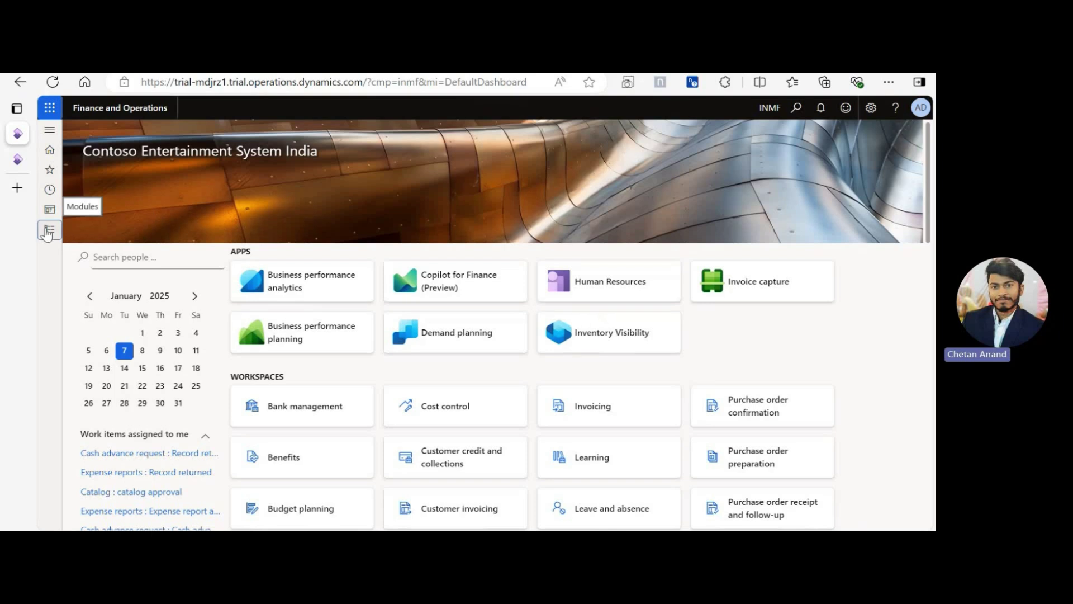
- Open the Accounts receivable parameters from the setup area of the Accounts receivable module
left_click(49, 229)
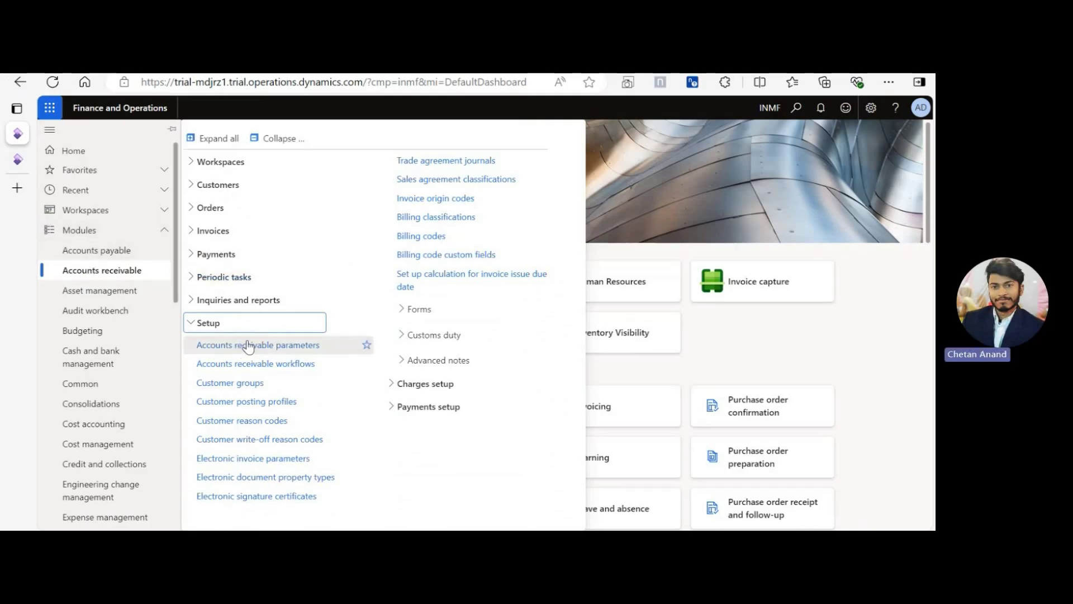
left_click(268, 140)
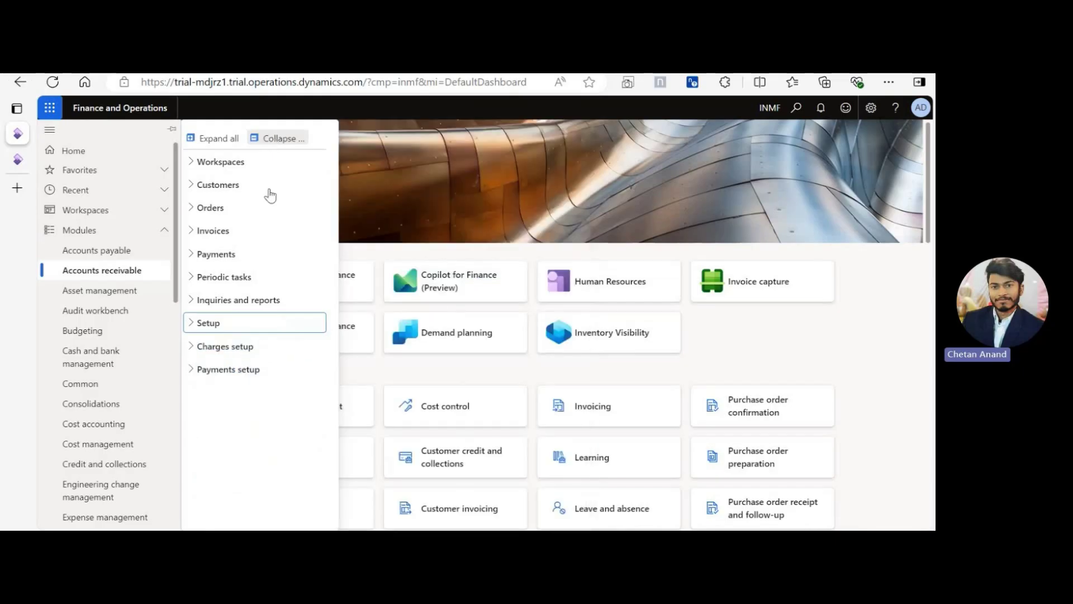
left_click(243, 323)
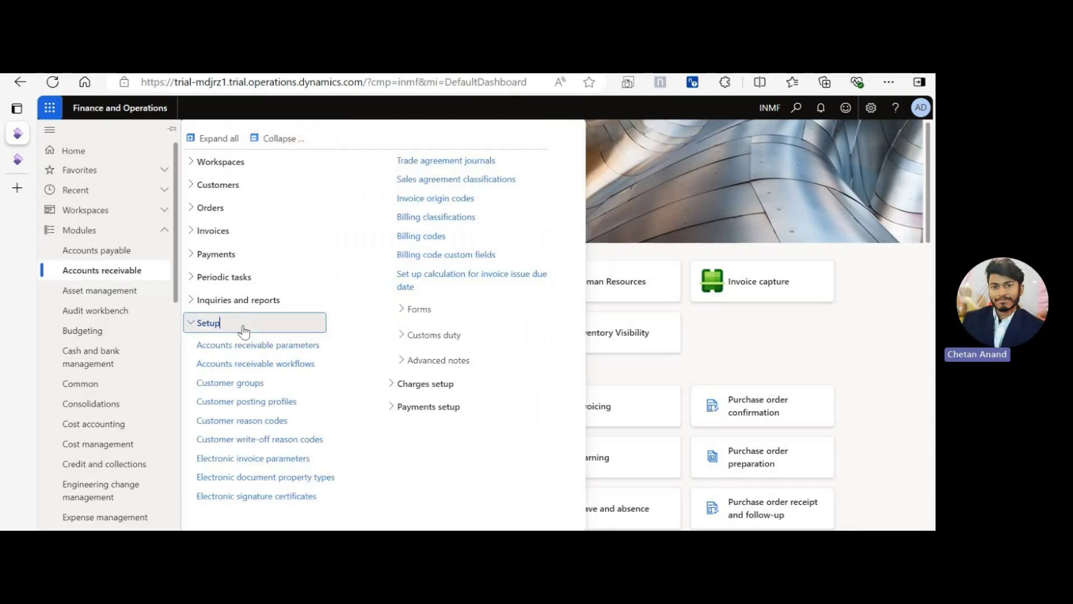
left_click(251, 345)
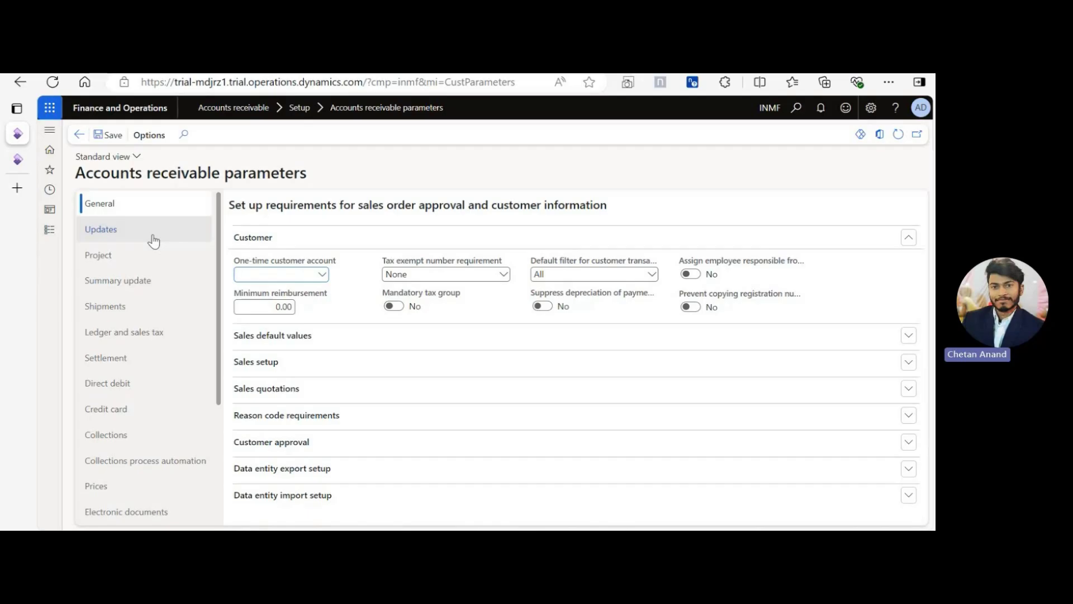
- Show the Updates parameters with all sections collapsed except Invoice
left_click(116, 234)
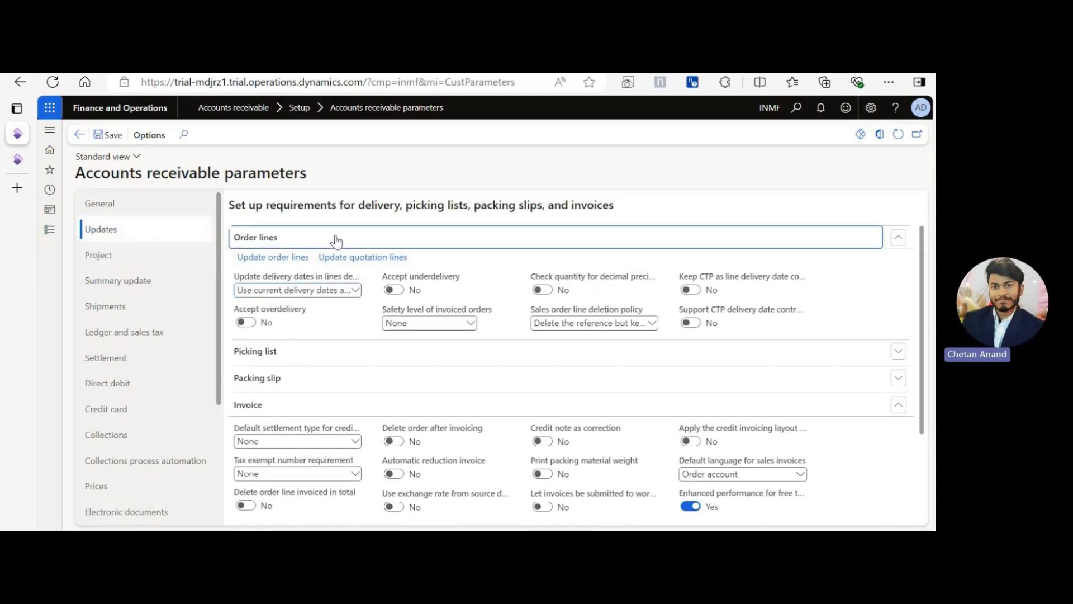
right_click(336, 241)
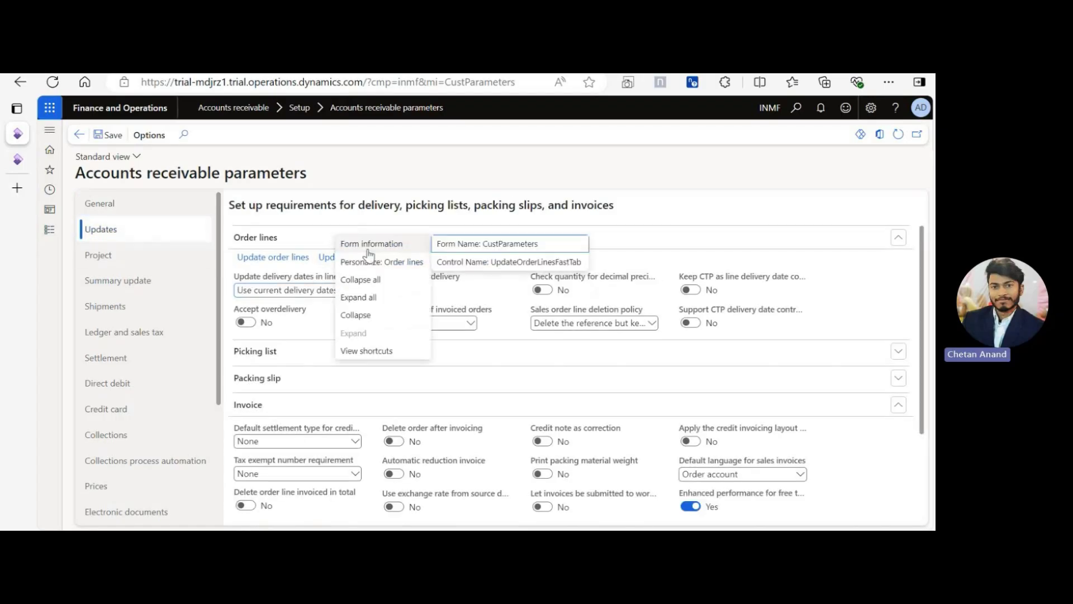
left_click(368, 283)
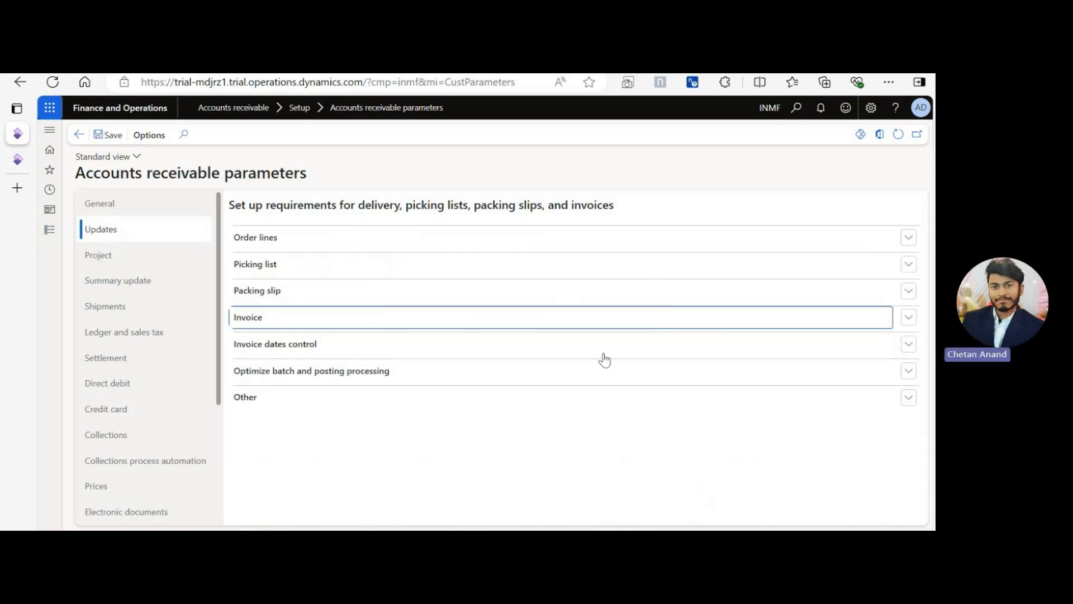
left_click(492, 317)
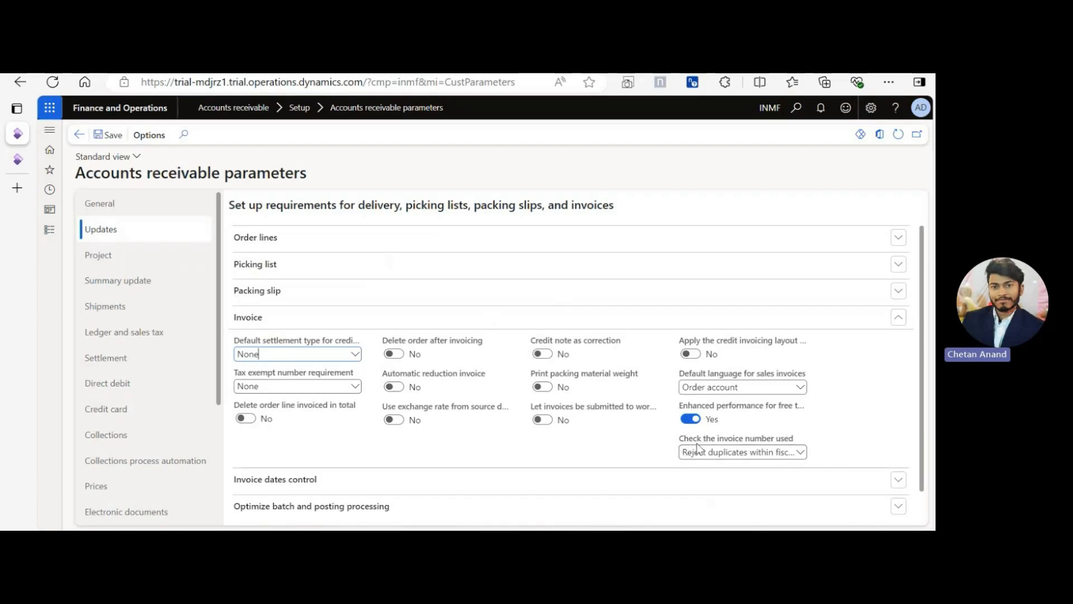
- Try Reject duplicate and Reject duplicates within fiscal year as values for the Check the invoice number used parameter
left_click(801, 450)
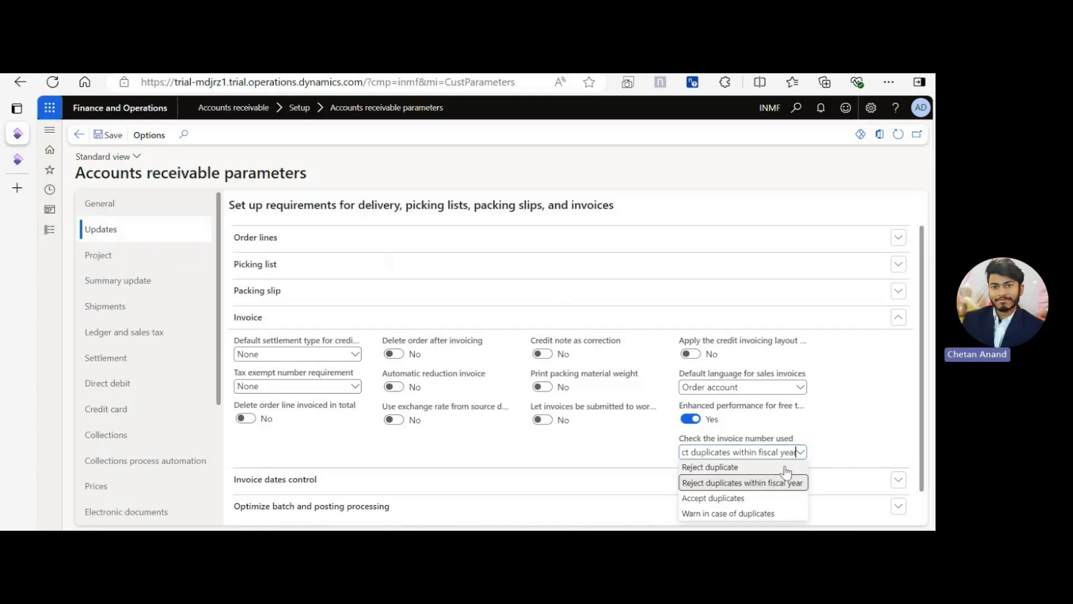
left_click(786, 467)
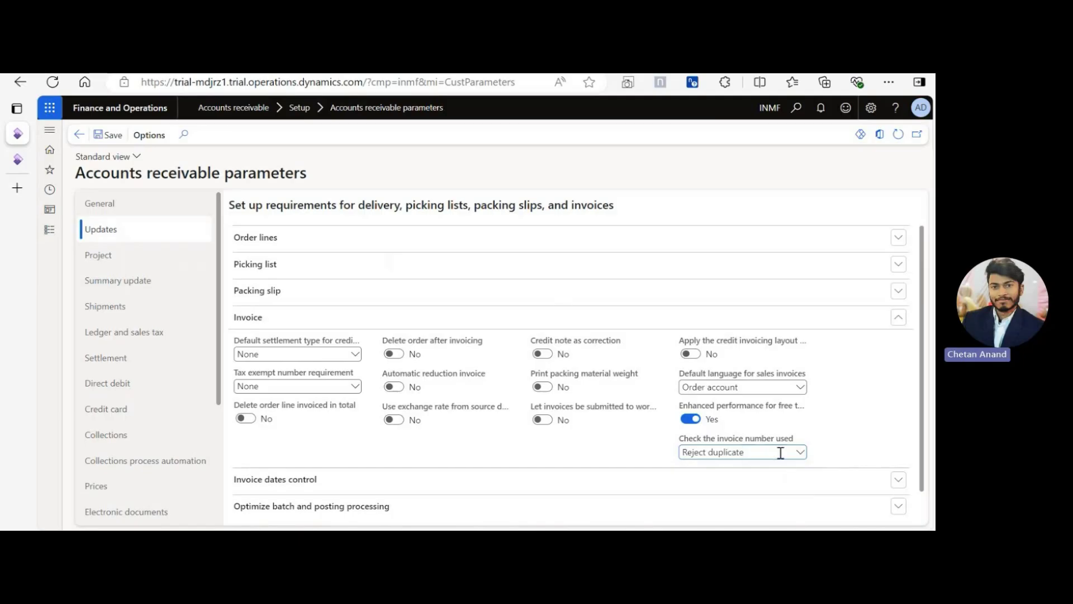
key("Return")
left_click(800, 451)
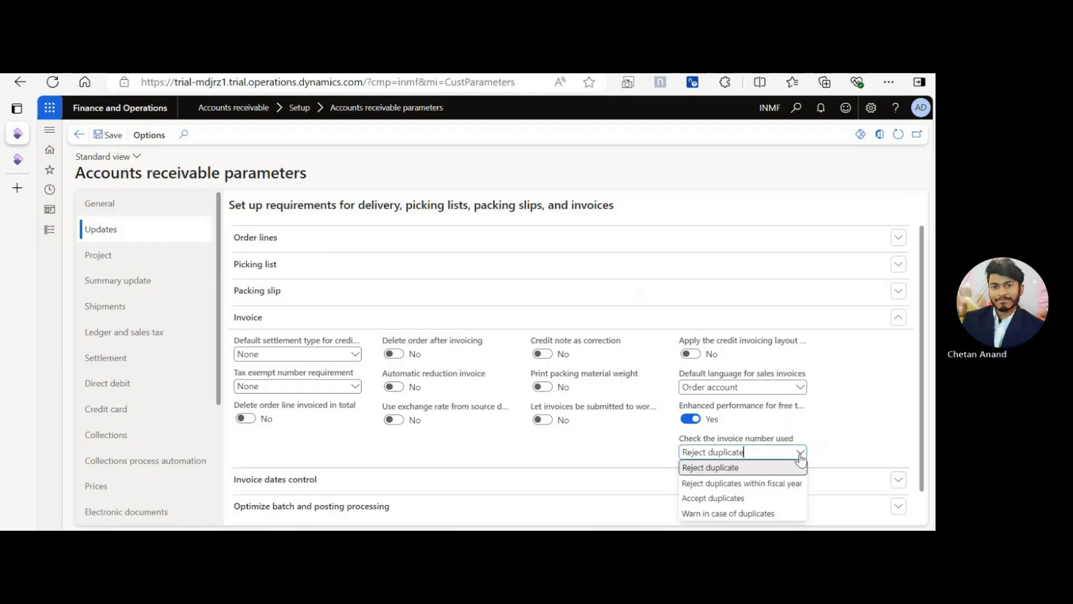
left_click(758, 484)
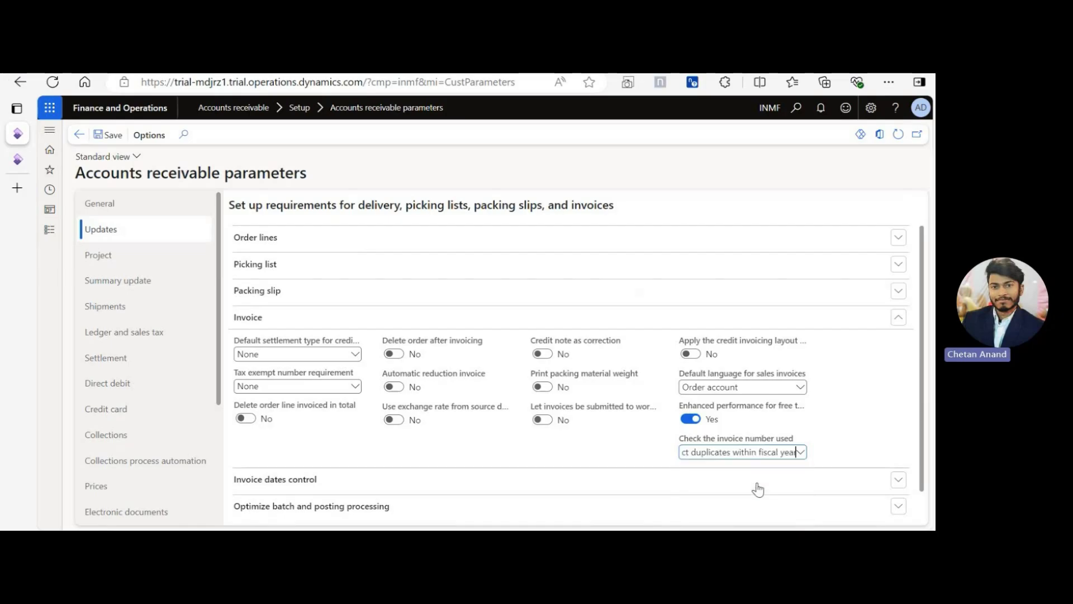
left_click(608, 305)
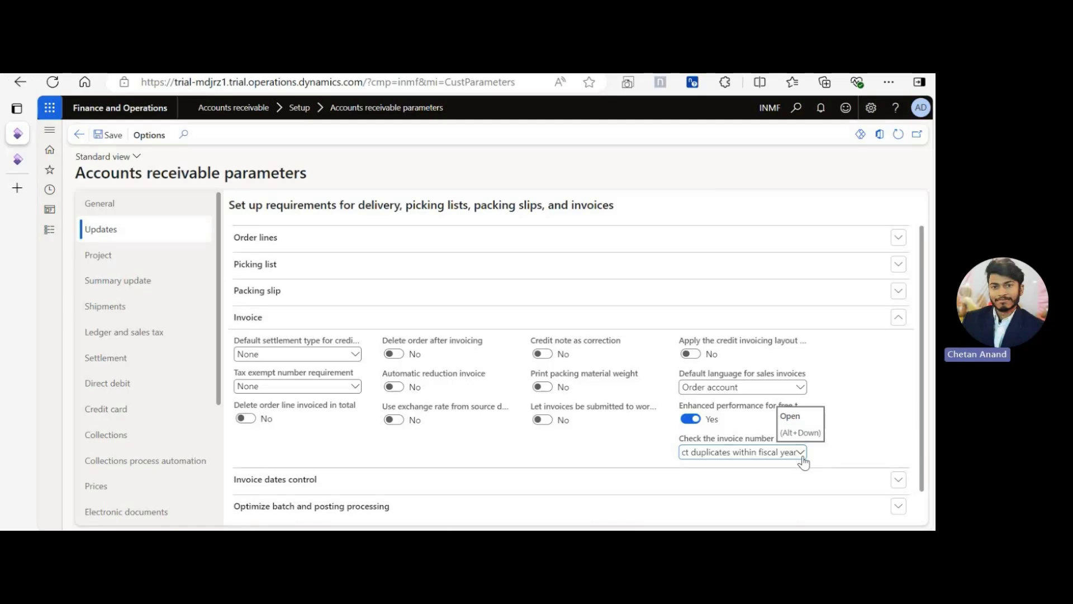
- Try Accept duplicates and Warn in case of duplicates as values for the Check the invoice number used parameter
scroll(922, 425, "down", 1)
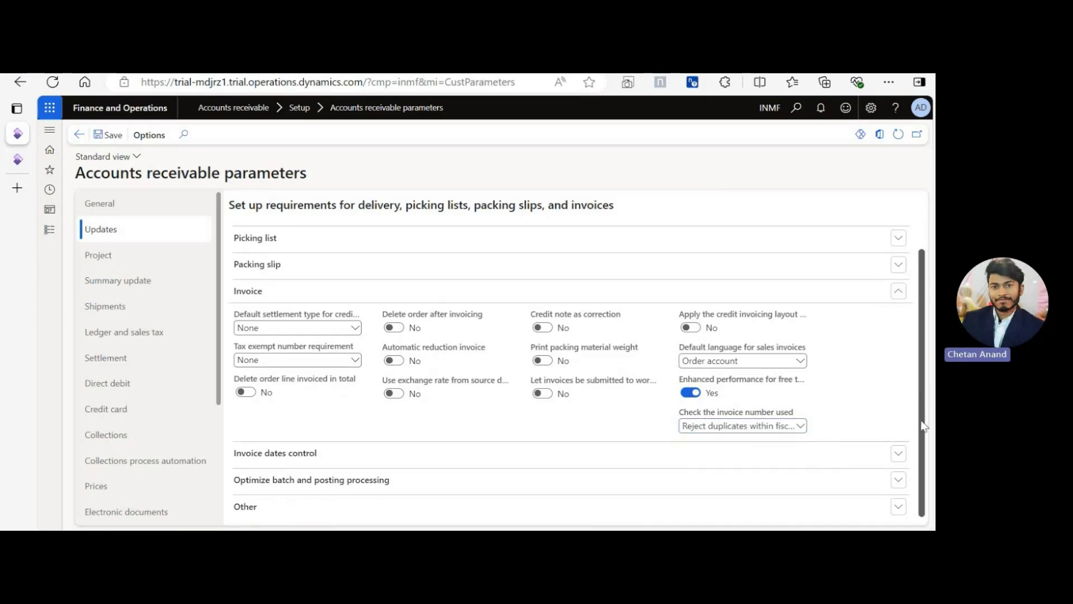
left_click(801, 426)
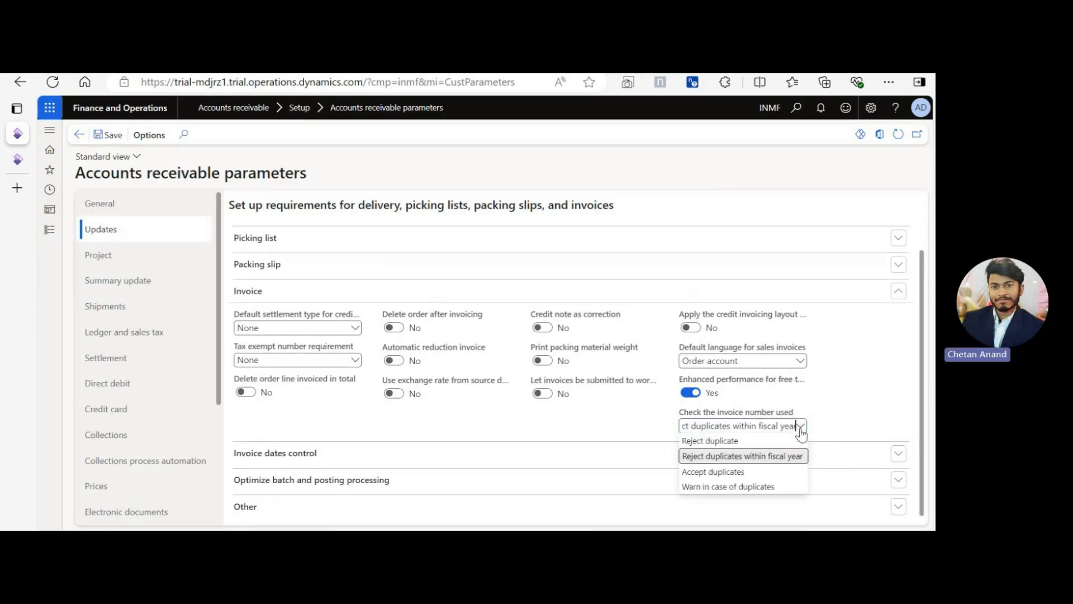
left_click(746, 475)
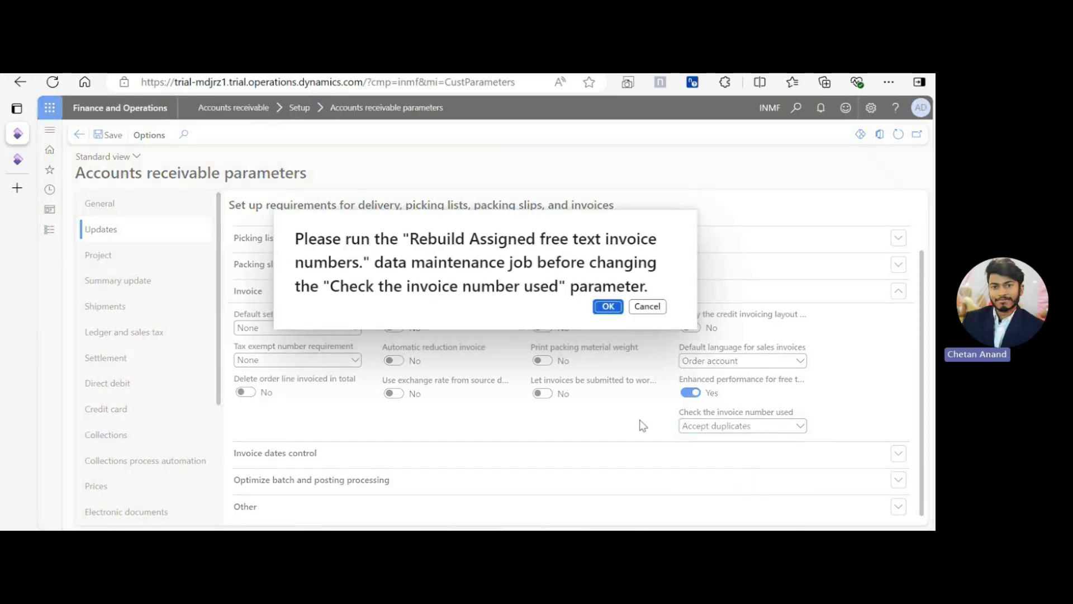
left_click(609, 308)
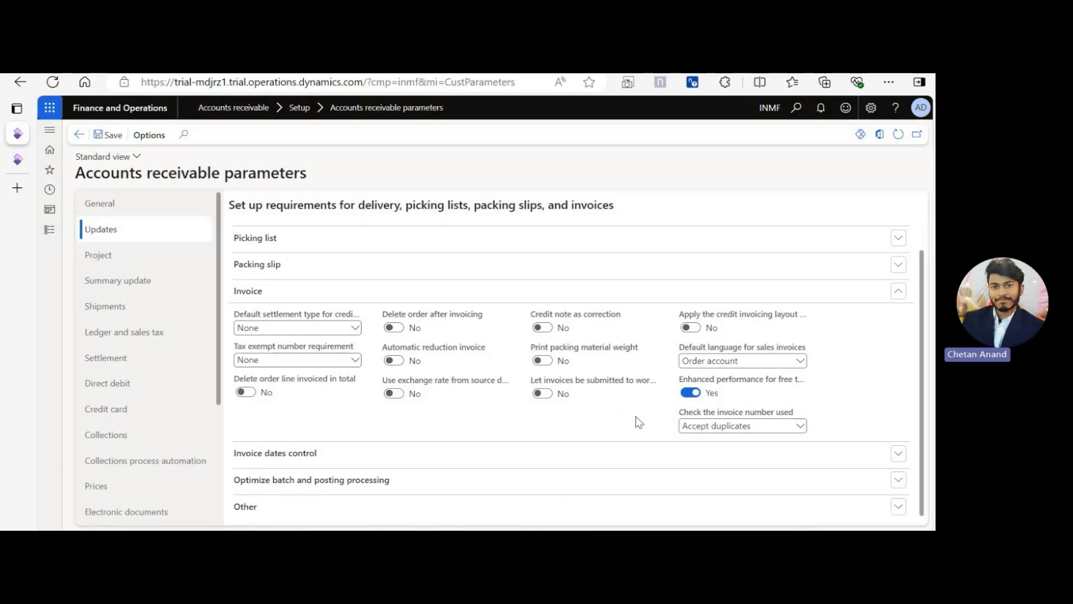
left_click(800, 426)
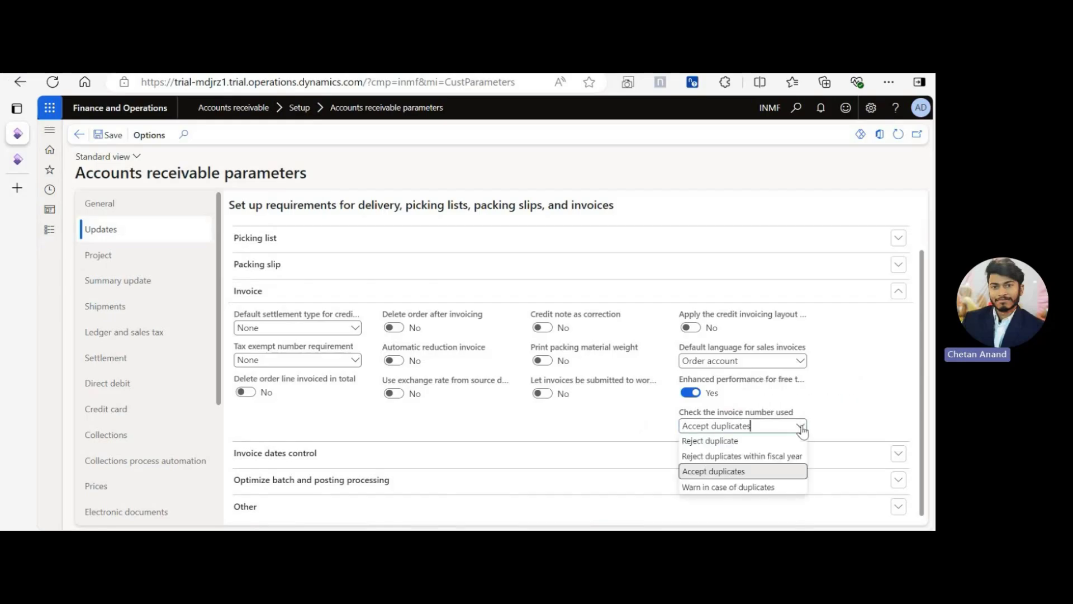
left_click(737, 488)
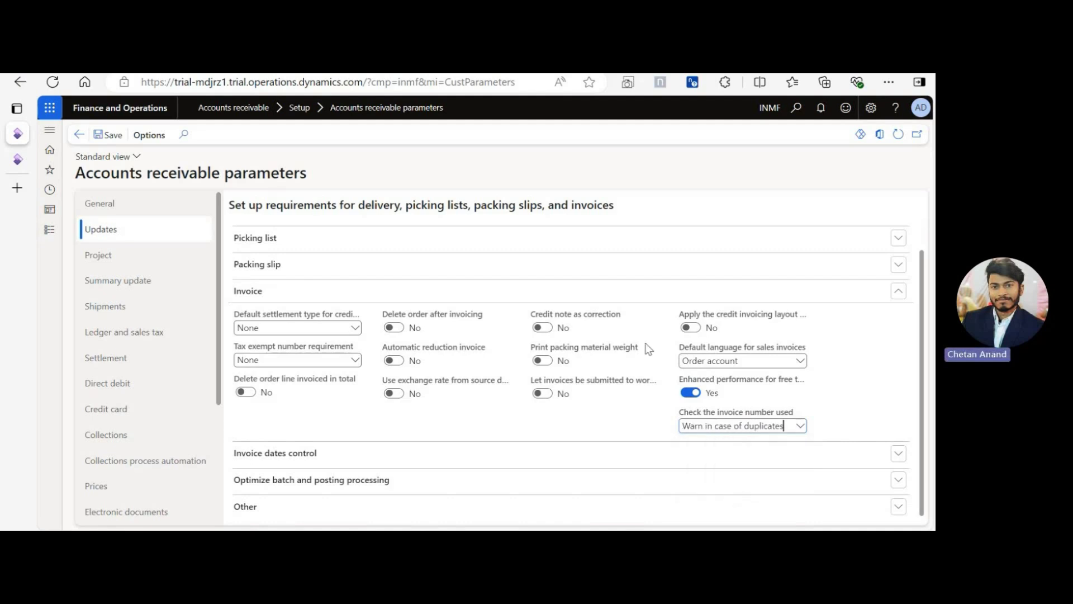
- Set the Check the invoice number used parameter to Reject duplicate
left_click(800, 427)
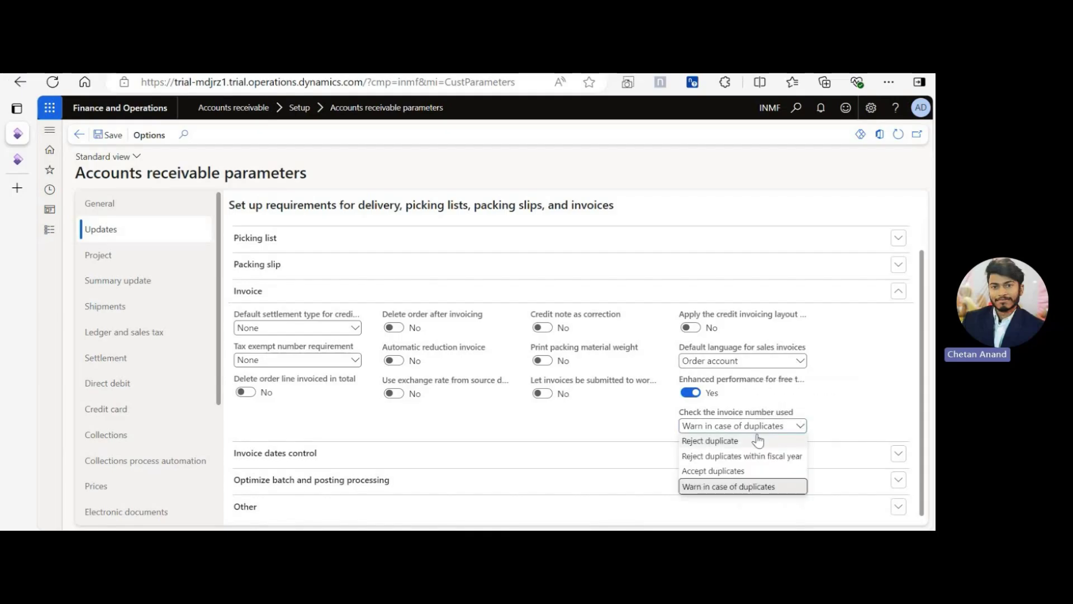
left_click(741, 441)
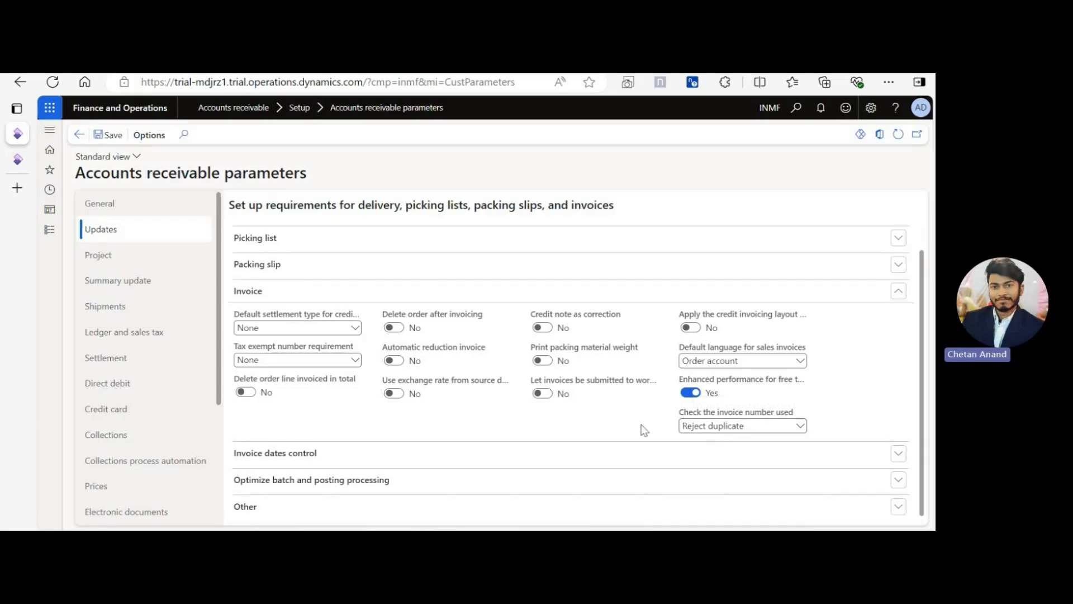
left_click(496, 407)
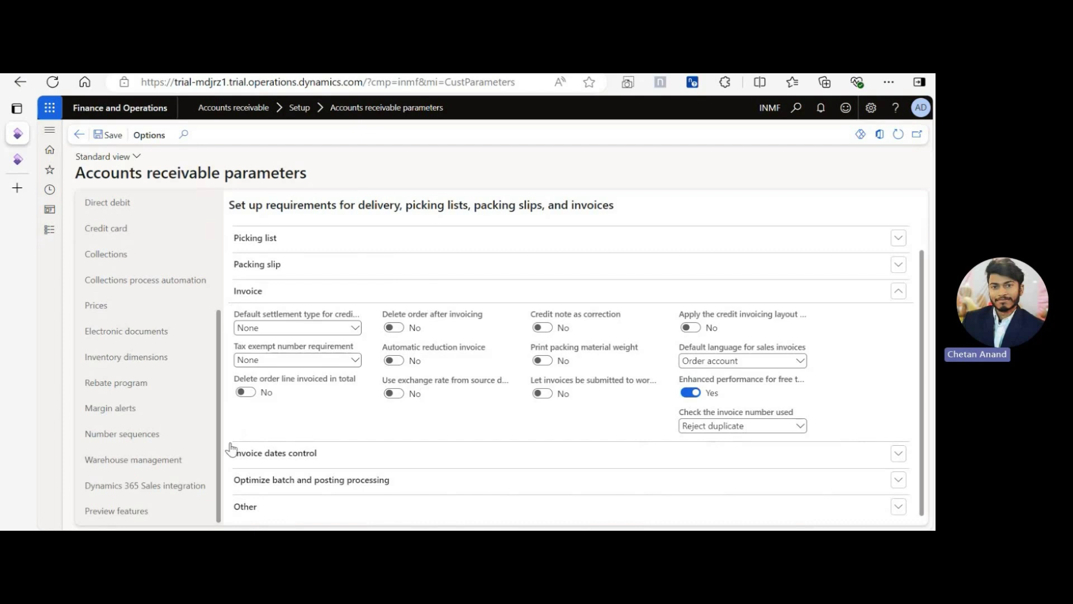
- Open the number sequence assigned to the Free text invoice reference and examine its General setup and number allocation
left_click(156, 440)
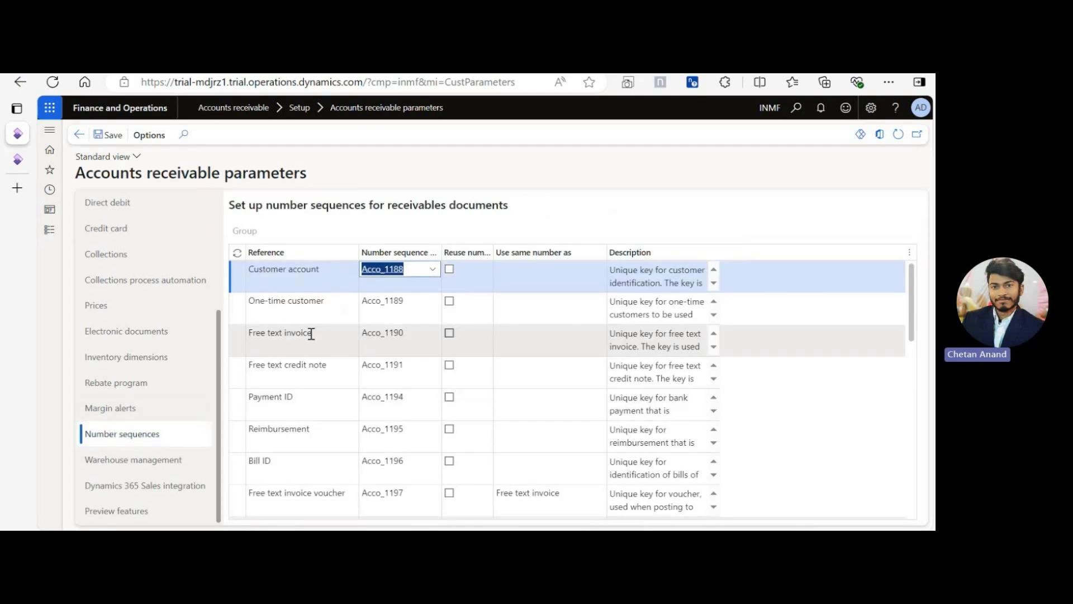
left_click(316, 336)
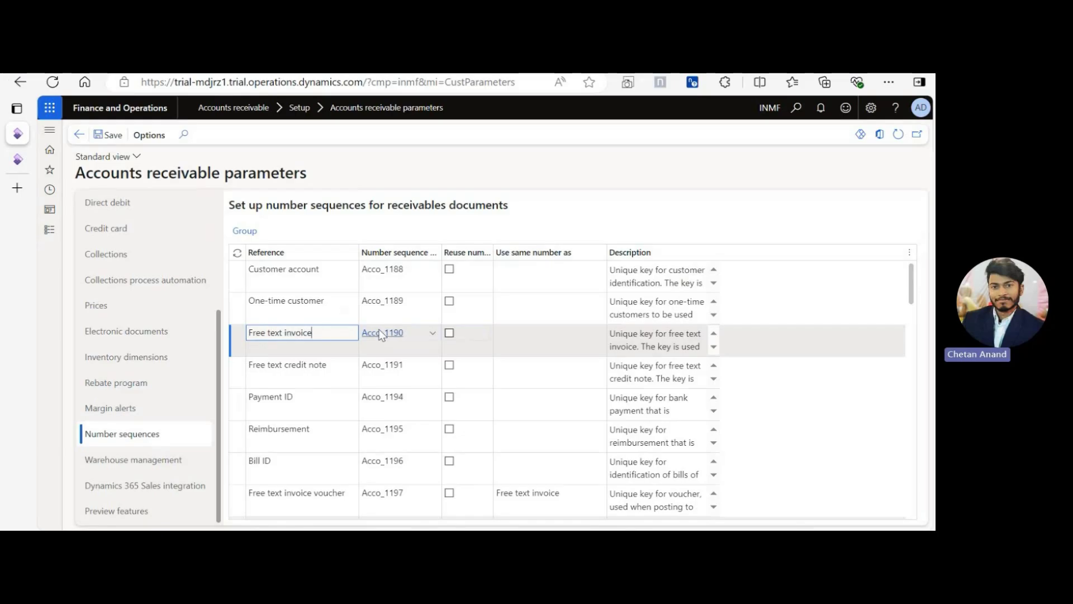
mouse_move(393, 333)
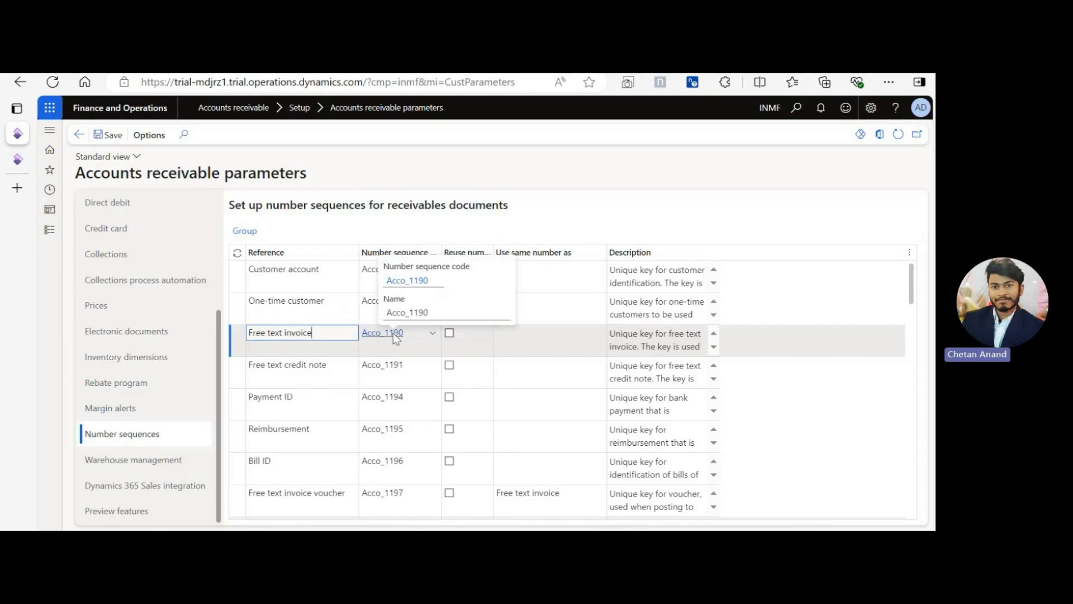
left_click(393, 333)
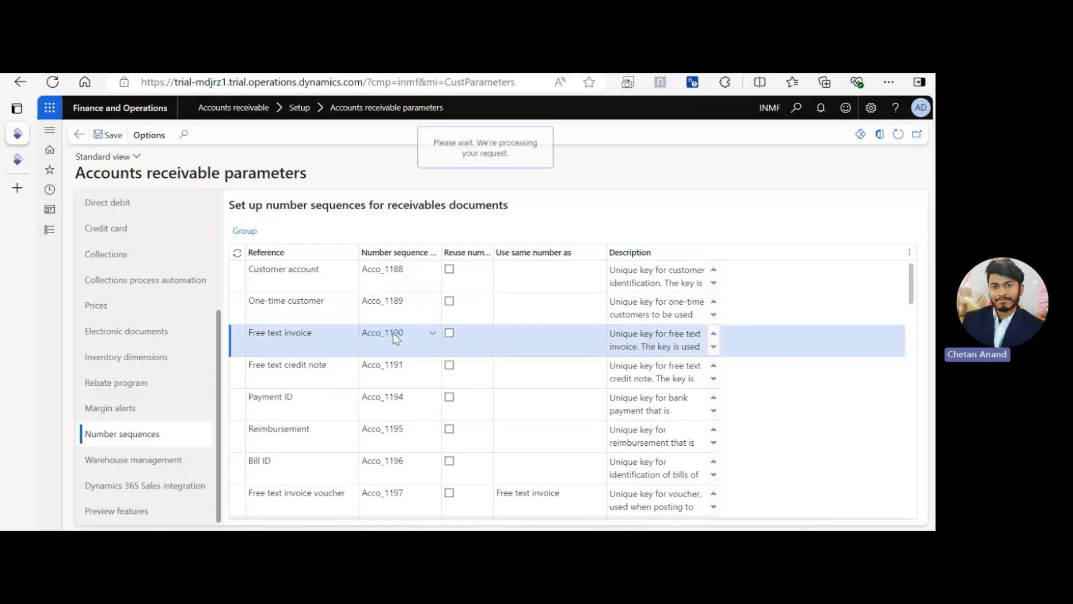
left_click_drag(900, 335, 904, 450)
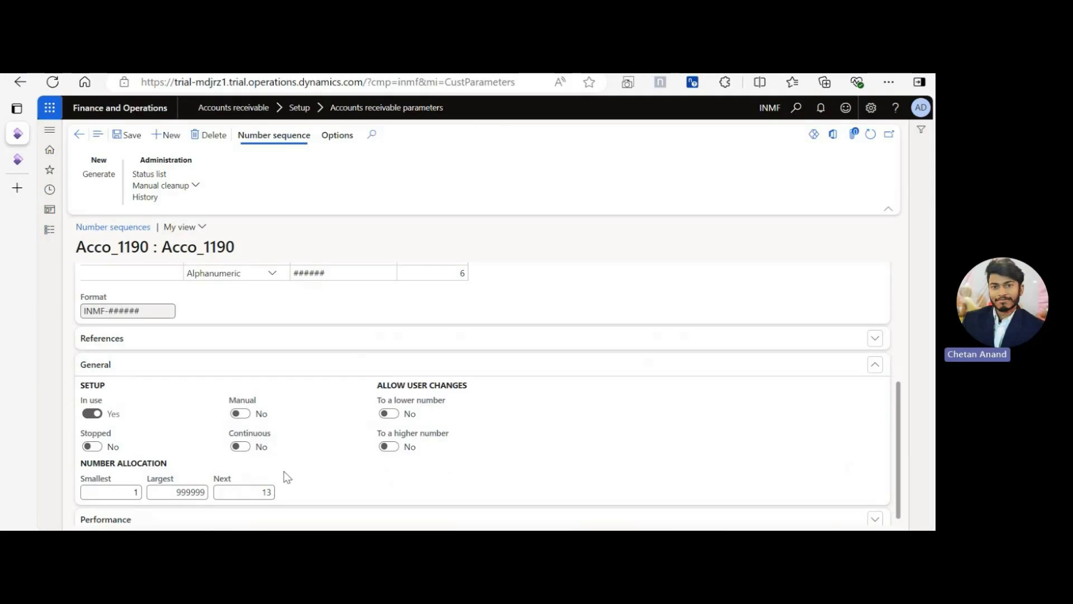
double_click(258, 490)
key("BackSpace")
left_click(49, 230)
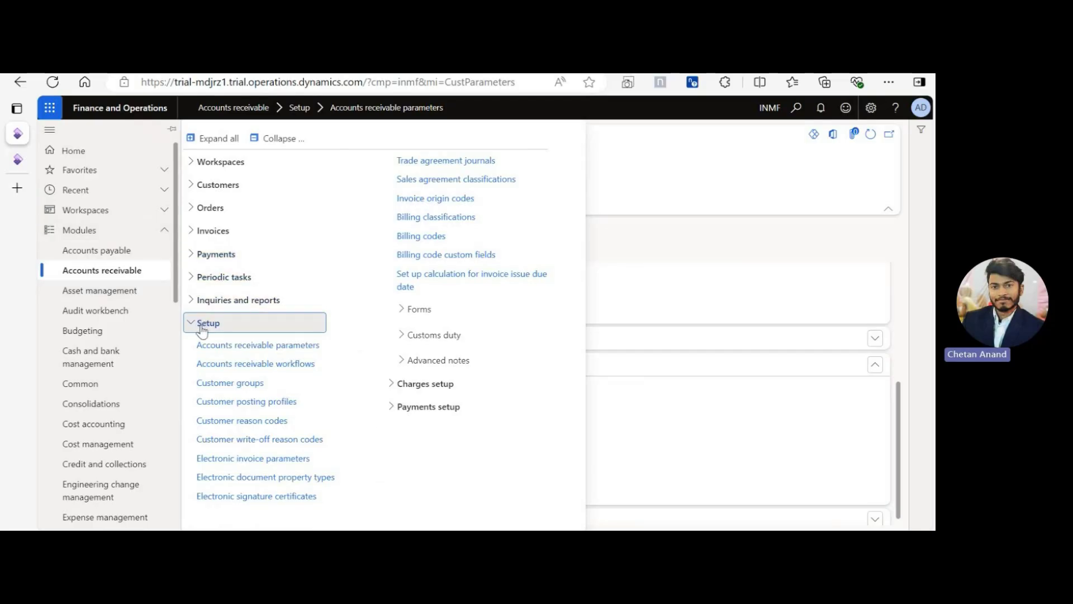
left_click(632, 277)
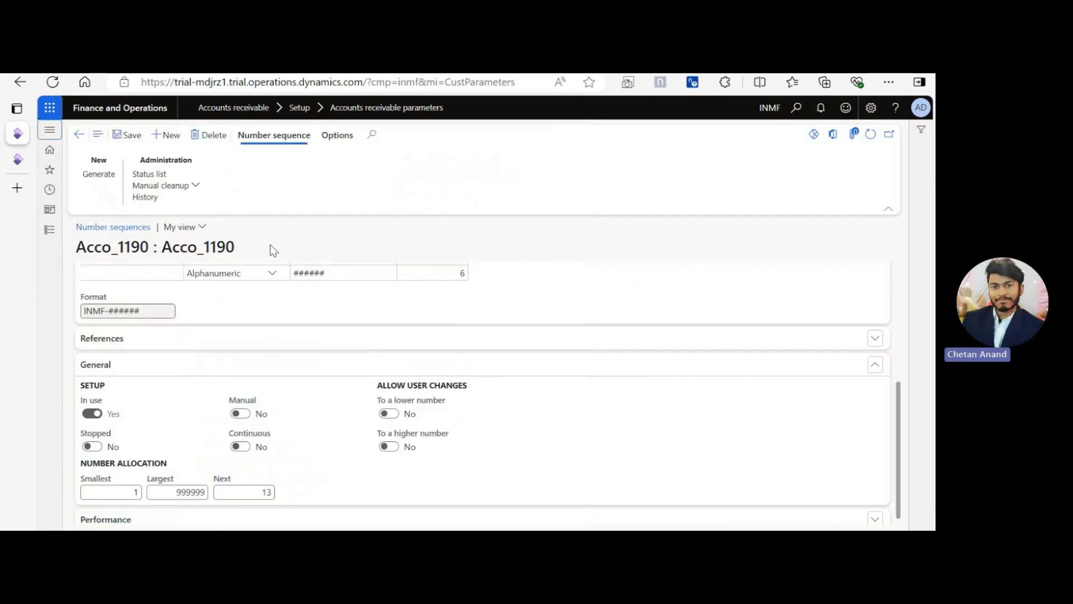
- In the second Finance and Operations browser tab, start a new free text invoice from the All free text invoices list of Accounts receivable
left_click(19, 160)
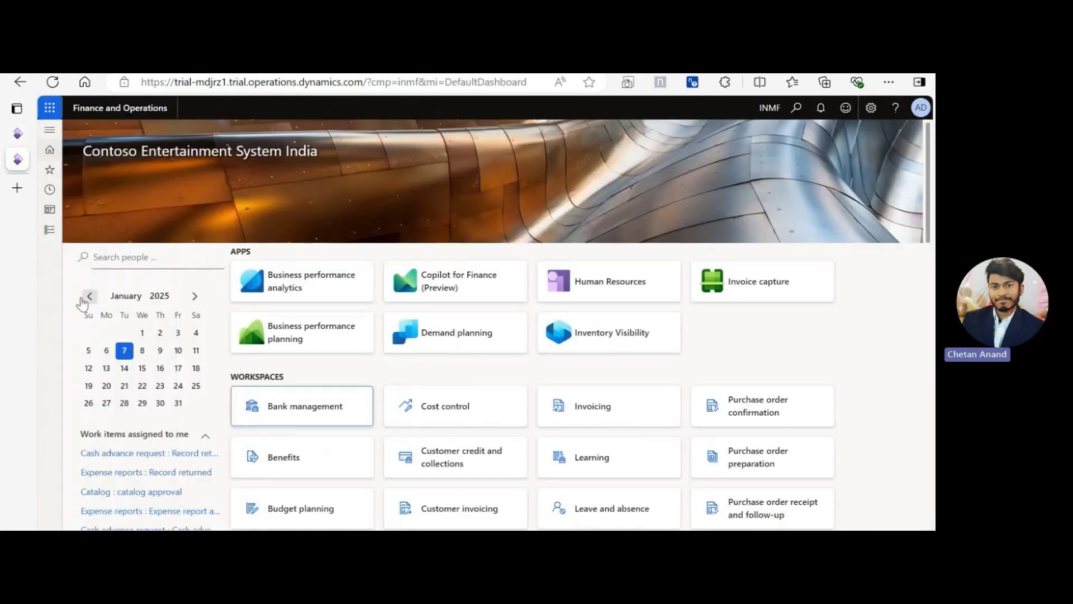
left_click(50, 231)
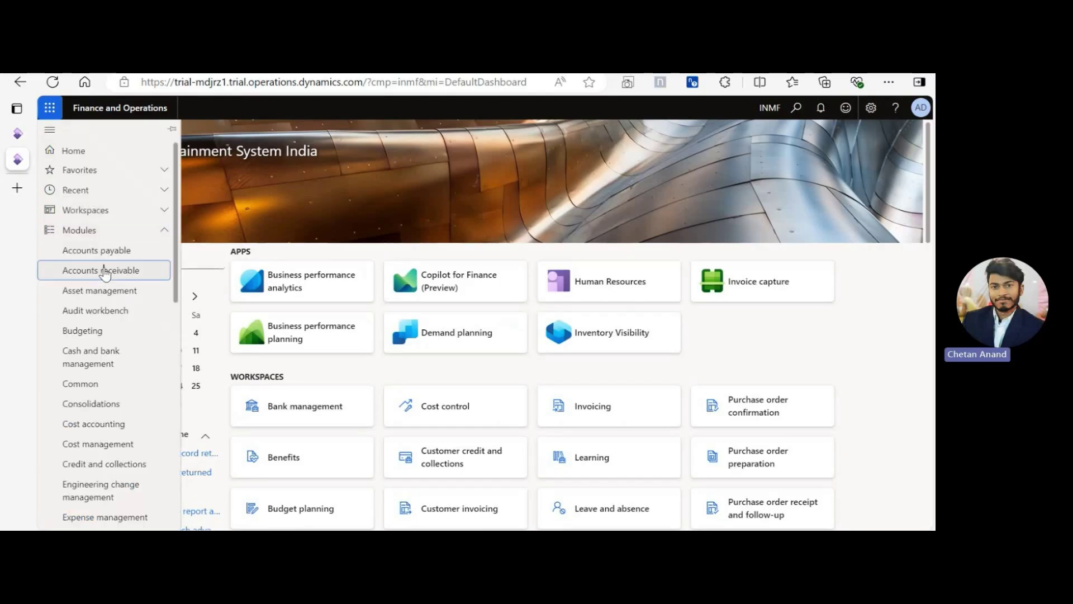
left_click(105, 271)
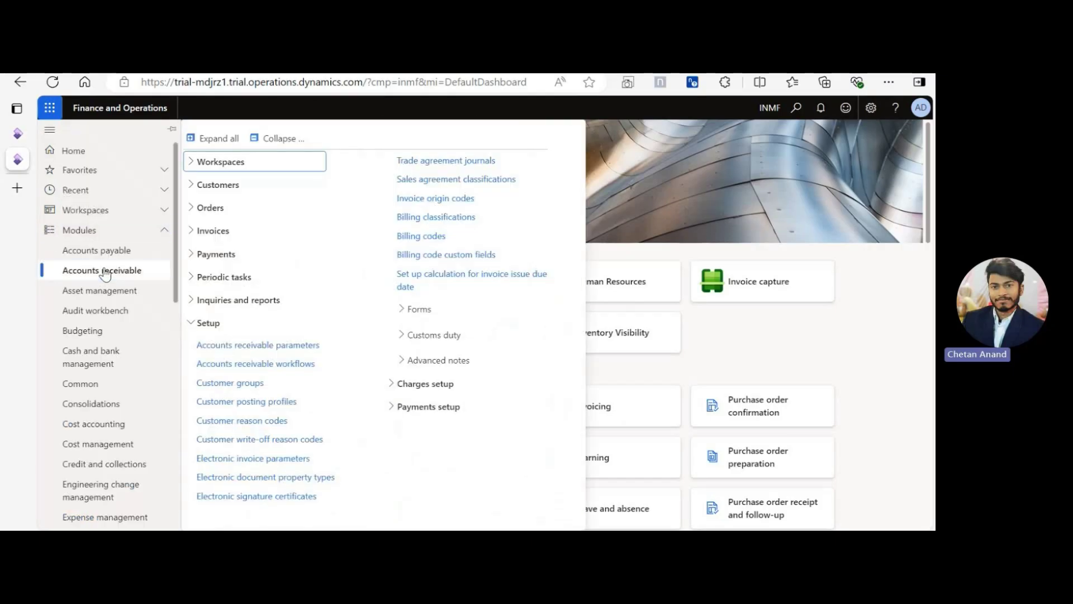
left_click(258, 141)
left_click(216, 231)
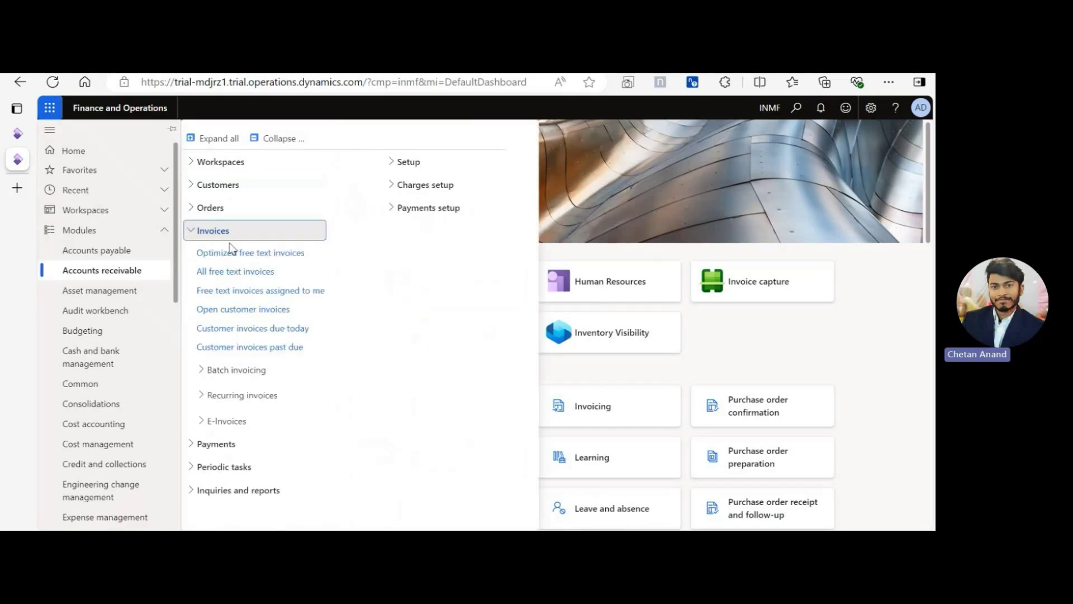
left_click(232, 271)
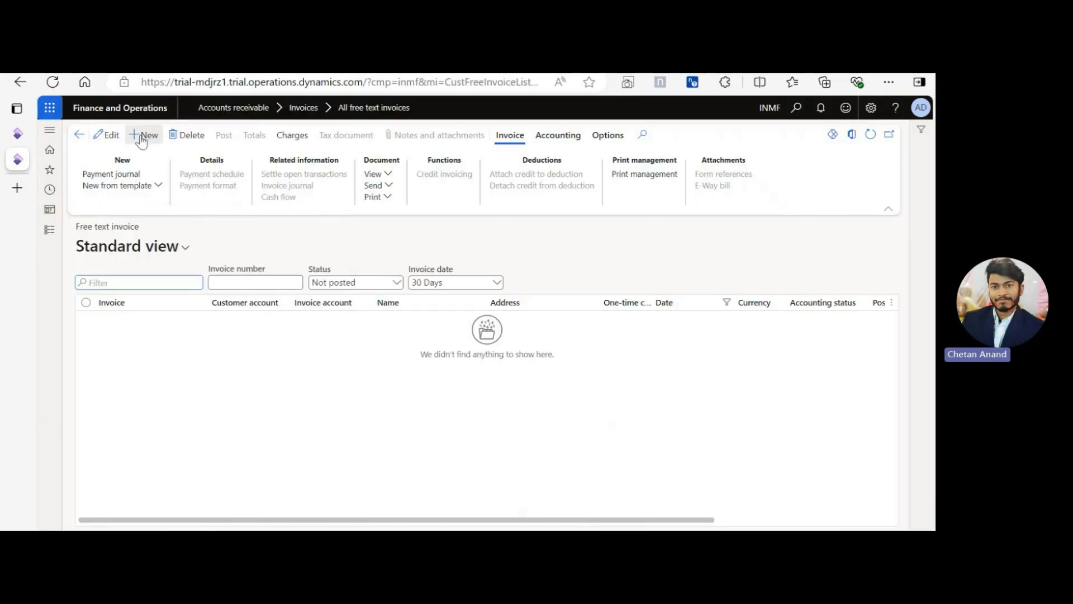
left_click(142, 137)
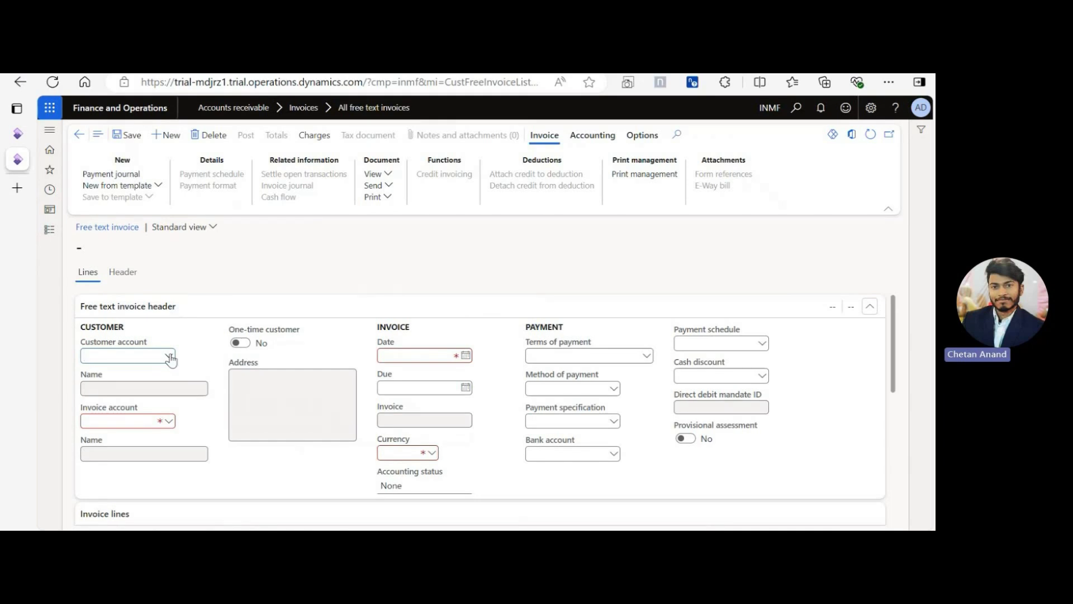
- Select Wingtip Toys India Ltd. as the customer of the free text invoice and describe its first line as Reject Duplicate invoice
left_click(169, 356)
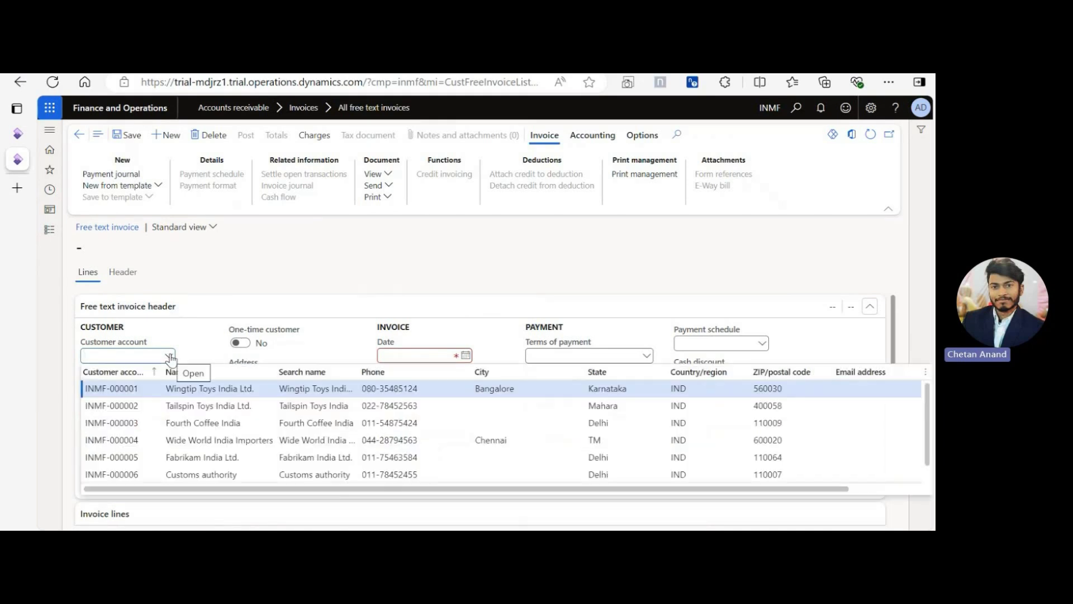
left_click(192, 390)
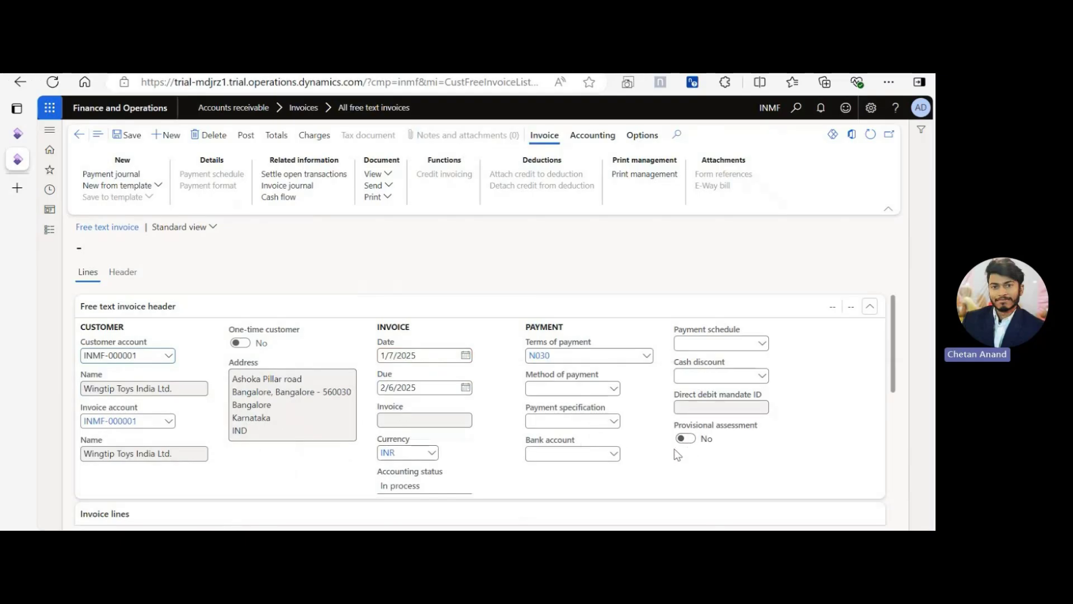
scroll(895, 357, "down", 1)
scroll(894, 356, "down", 3)
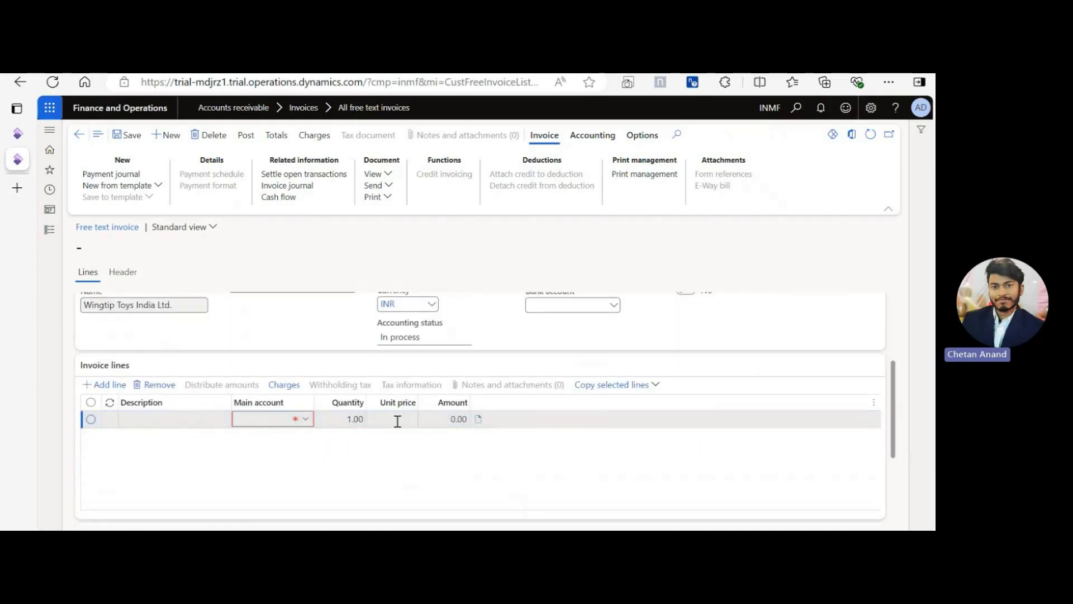
left_click(213, 426)
type("Dup")
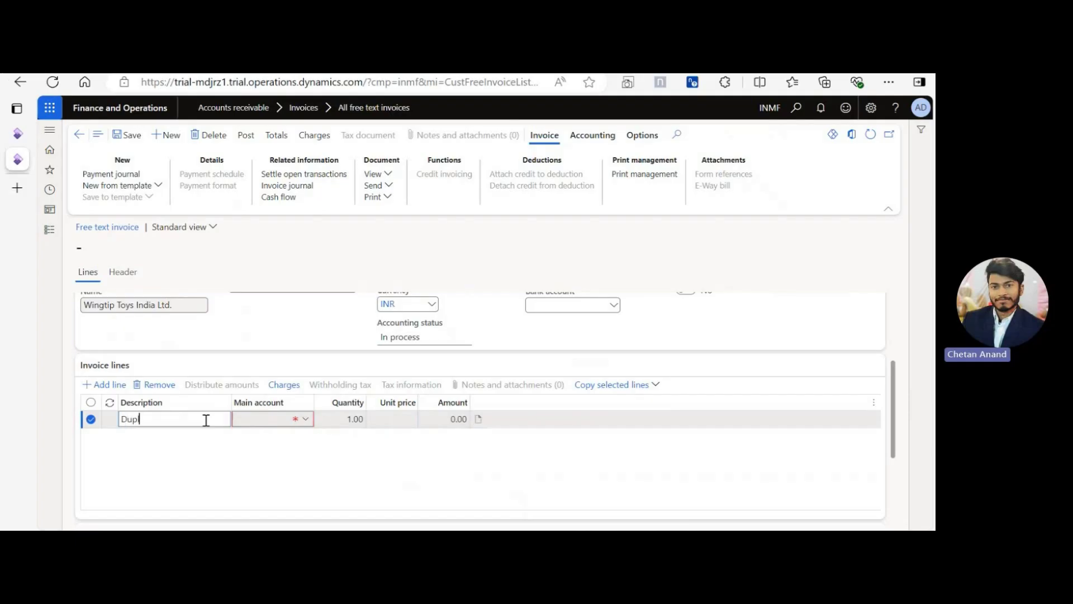
type("licate")
key("Home")
type("Re")
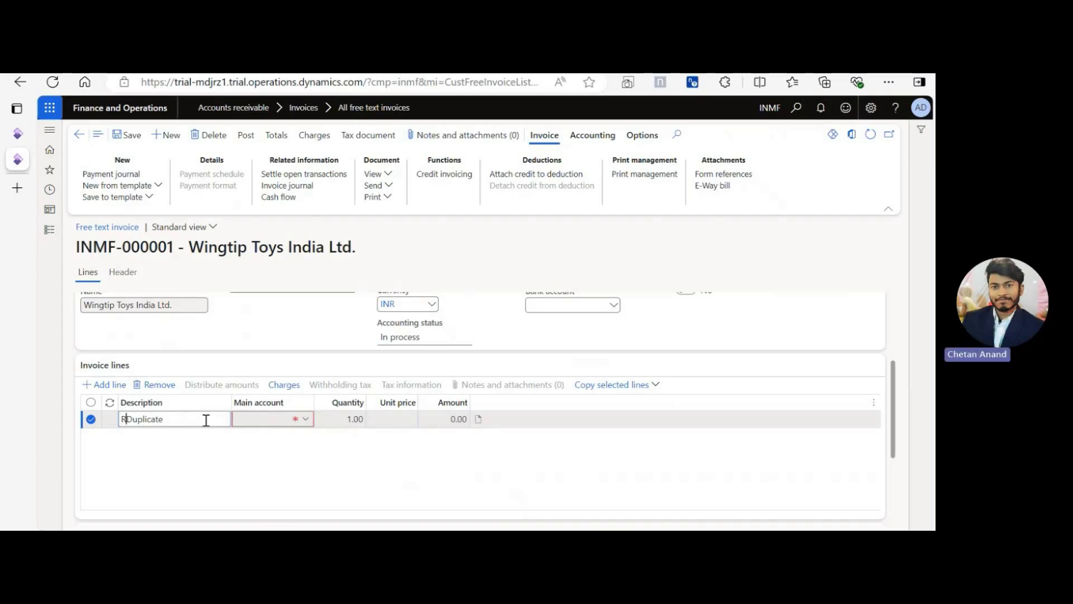
type("ject")
key("Right")
key("Right")
key("Right")
type("invoice")
key("Tab")
- Assign the Sales - Others main account to the invoice line and set its amount to 100
left_click(305, 419)
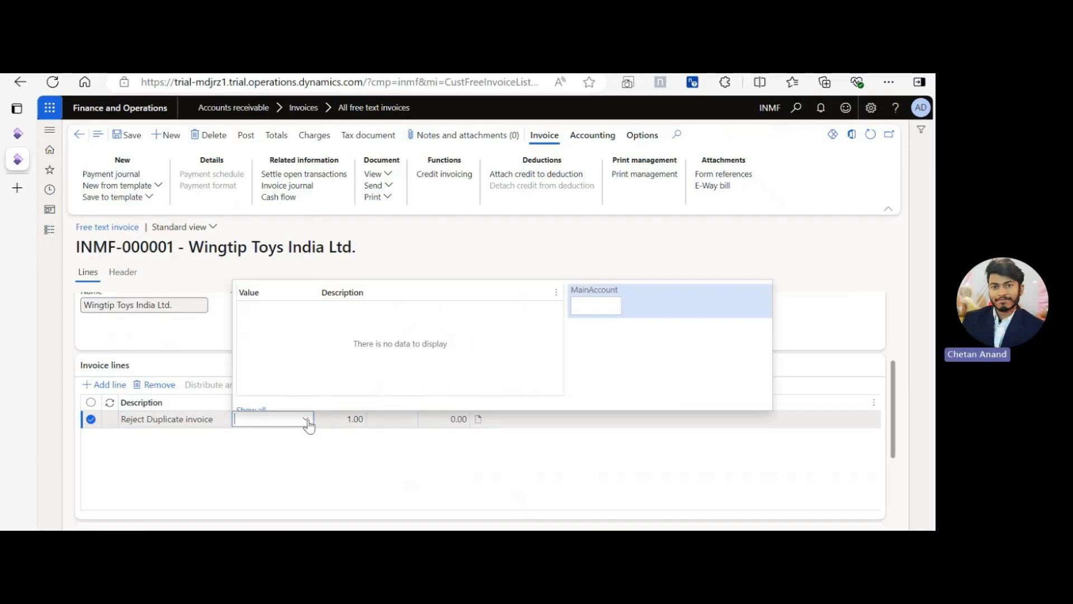
left_click(600, 301)
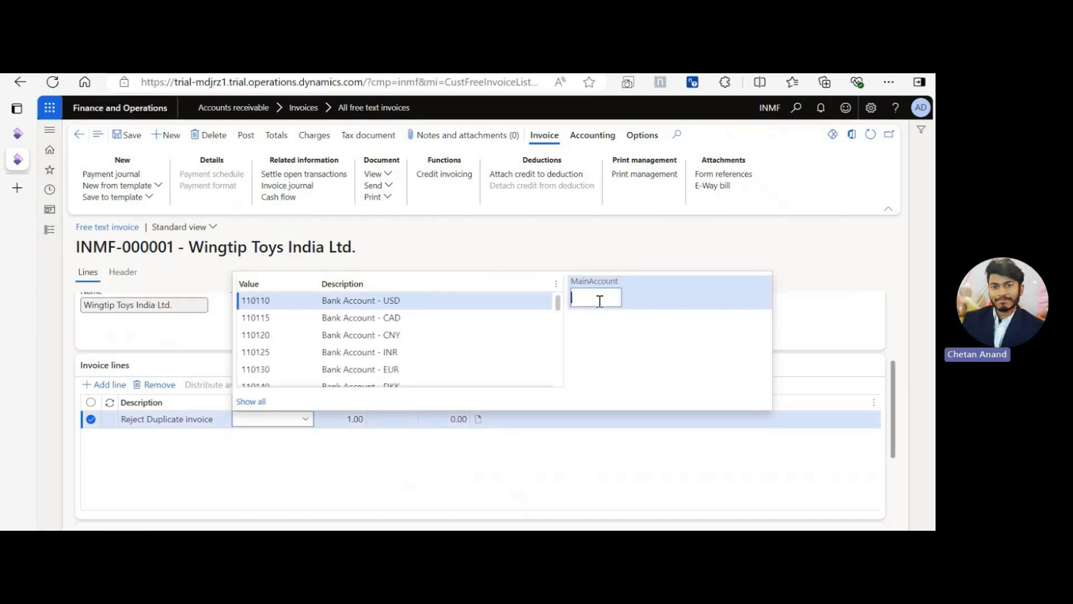
type("sales")
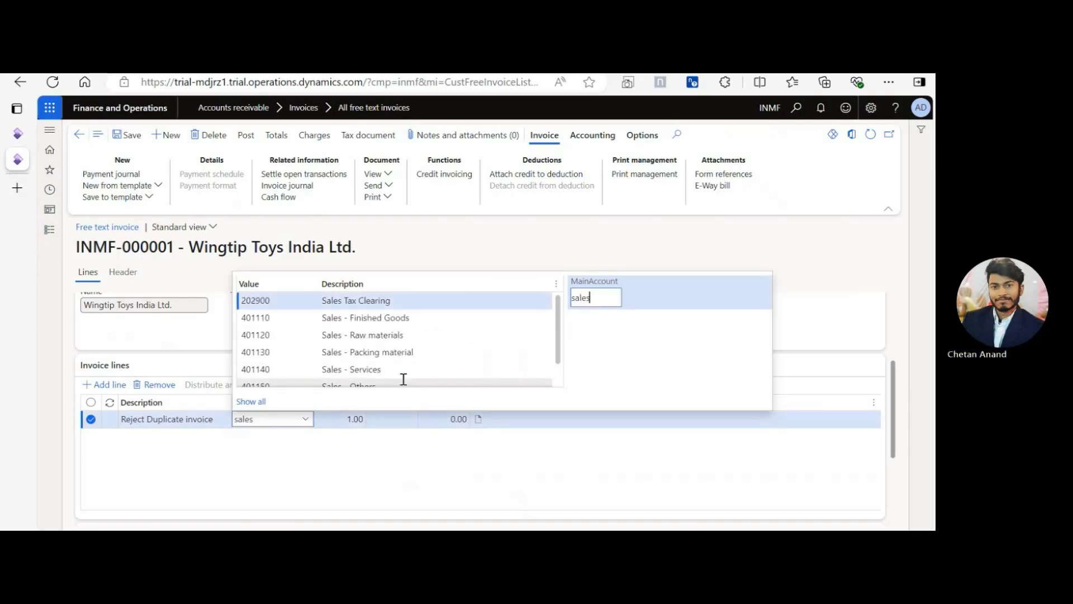
left_click(403, 380)
key("Tab")
key("Tab")
key("Tab")
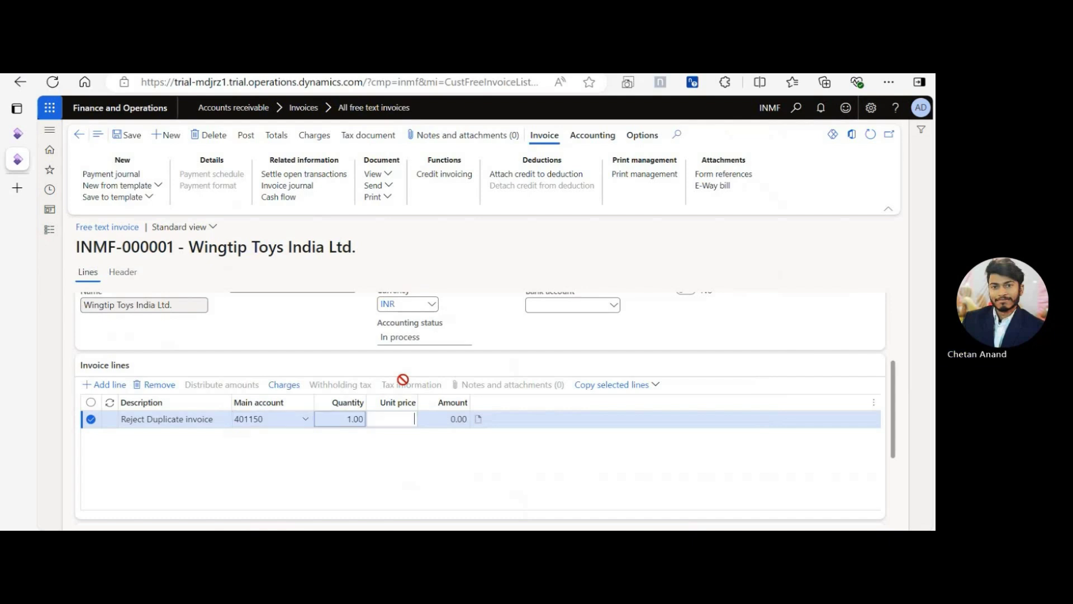
type("100")
key("Tab")
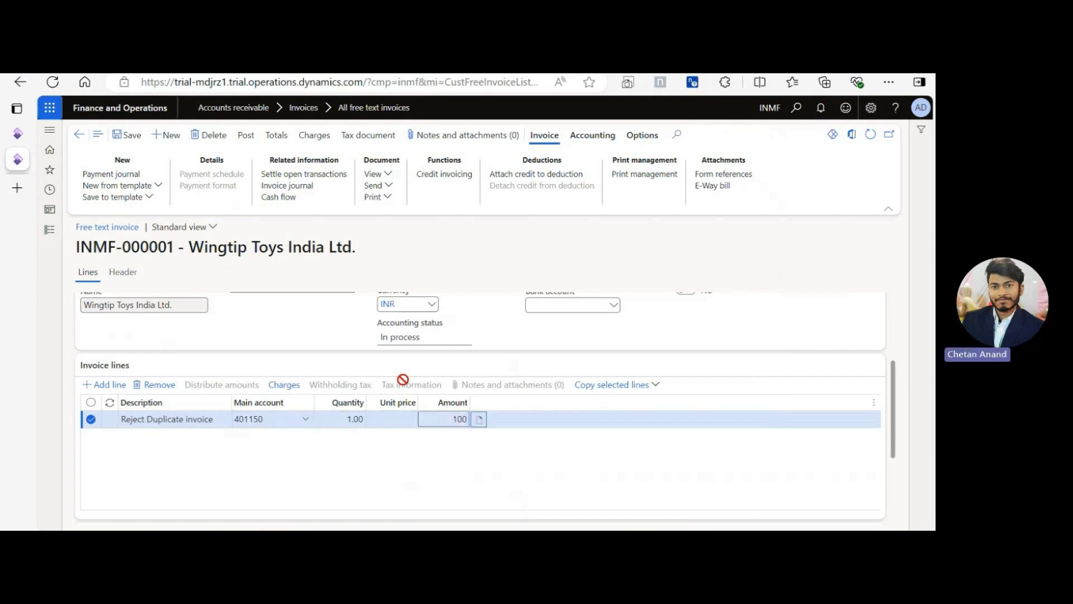
- Save and post the free text invoice, and check the invoice number assigned in its header
mouse_move(897, 417)
left_mouse_down()
mouse_move(898, 482)
mouse_move(897, 411)
left_mouse_up()
left_click(128, 136)
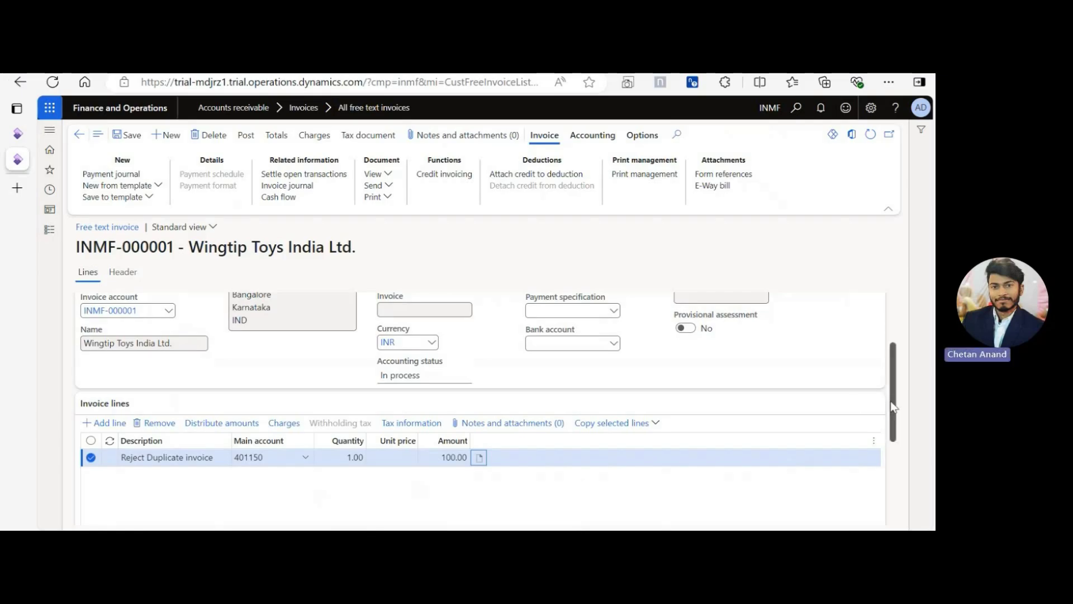
left_click_drag(892, 422, 876, 397)
scroll(876, 397, "up", 2)
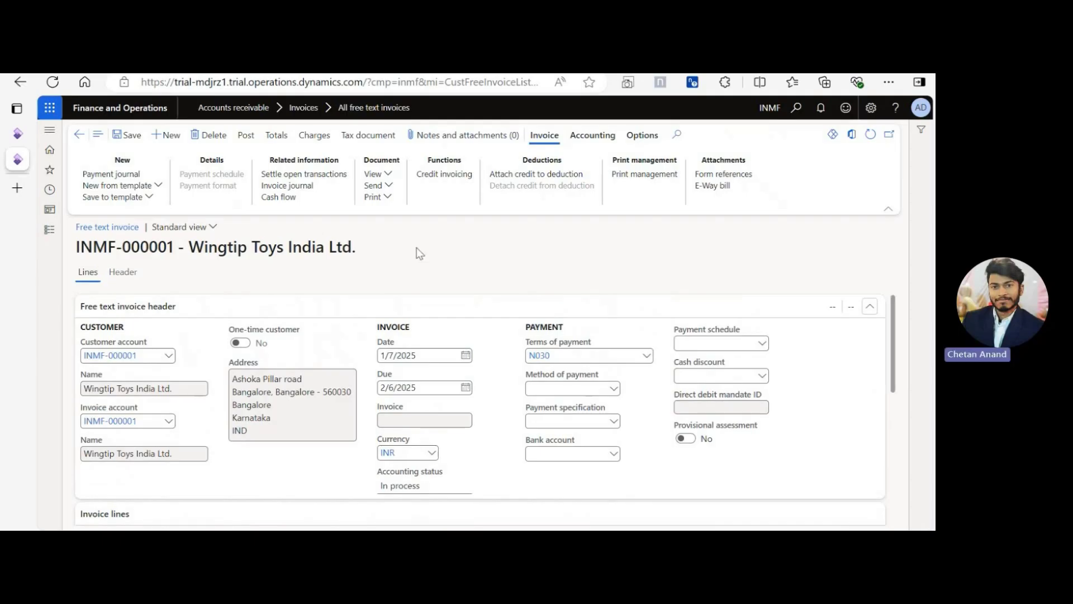
left_click(247, 144)
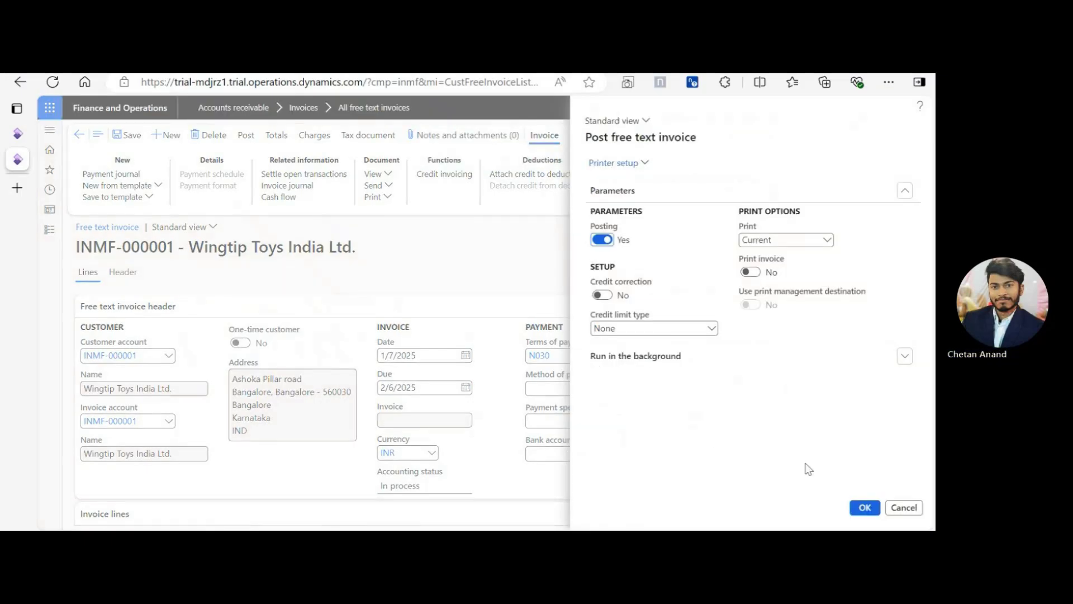
left_click(865, 508)
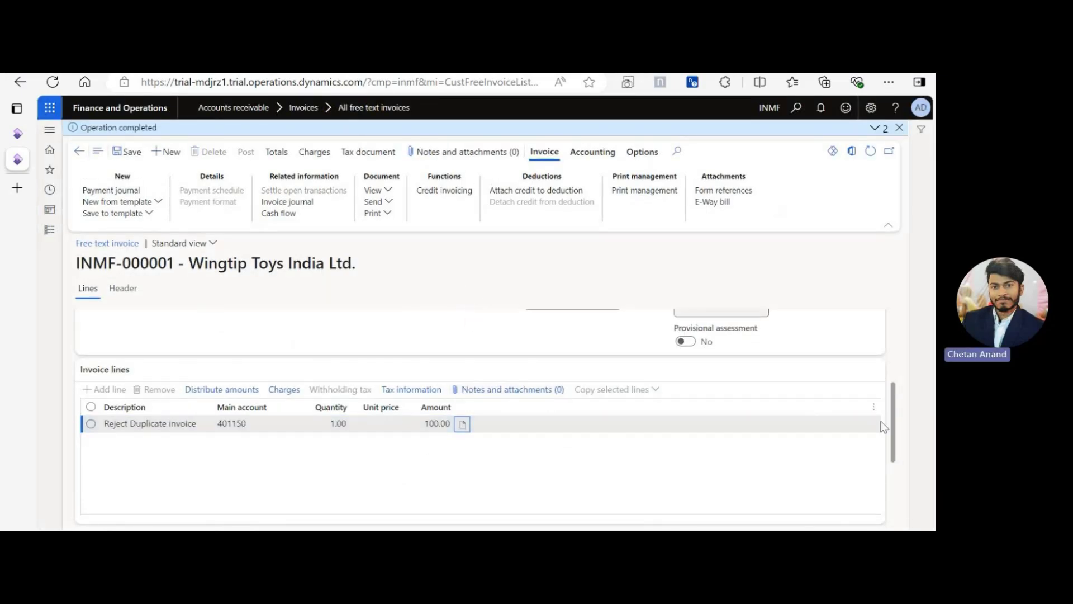
left_click_drag(892, 407, 876, 334)
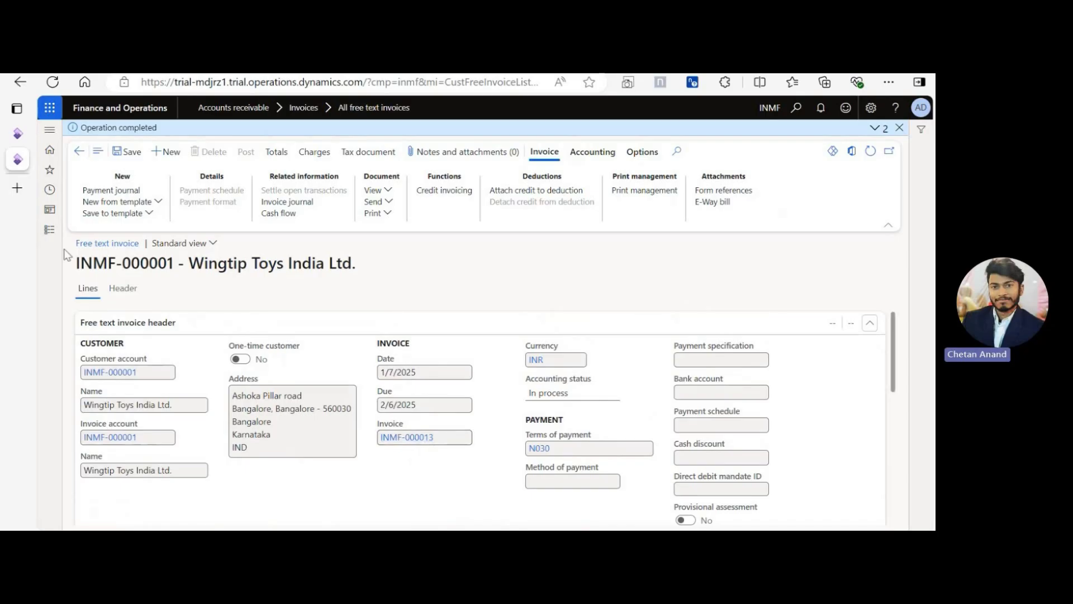
- In the Number sequences browser tab, refresh the free text invoice sequence, set its Next number to 13, save and accept the change
left_click(22, 137)
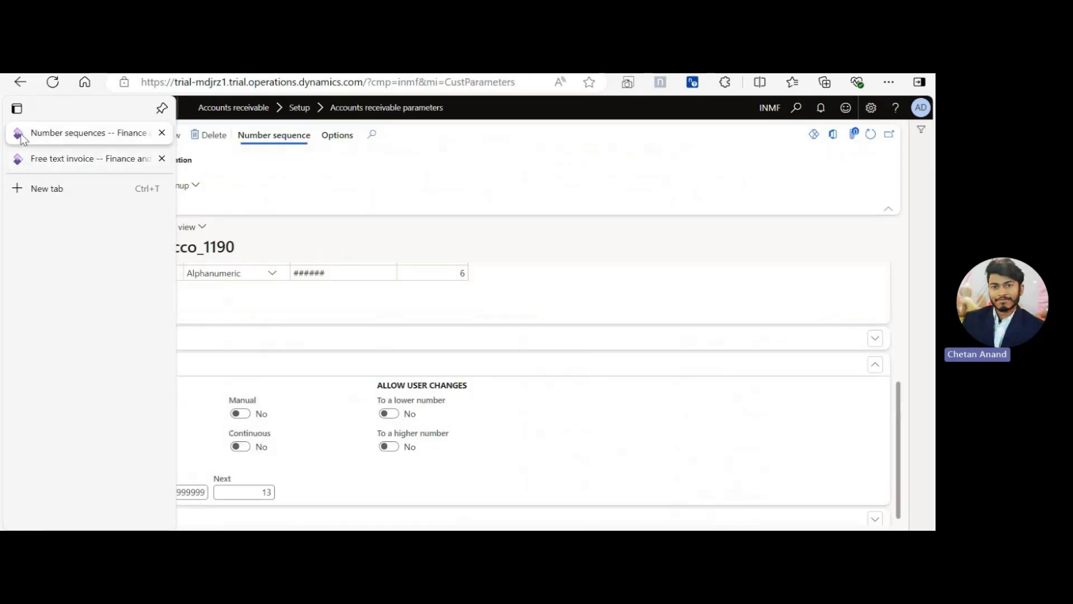
left_click(871, 135)
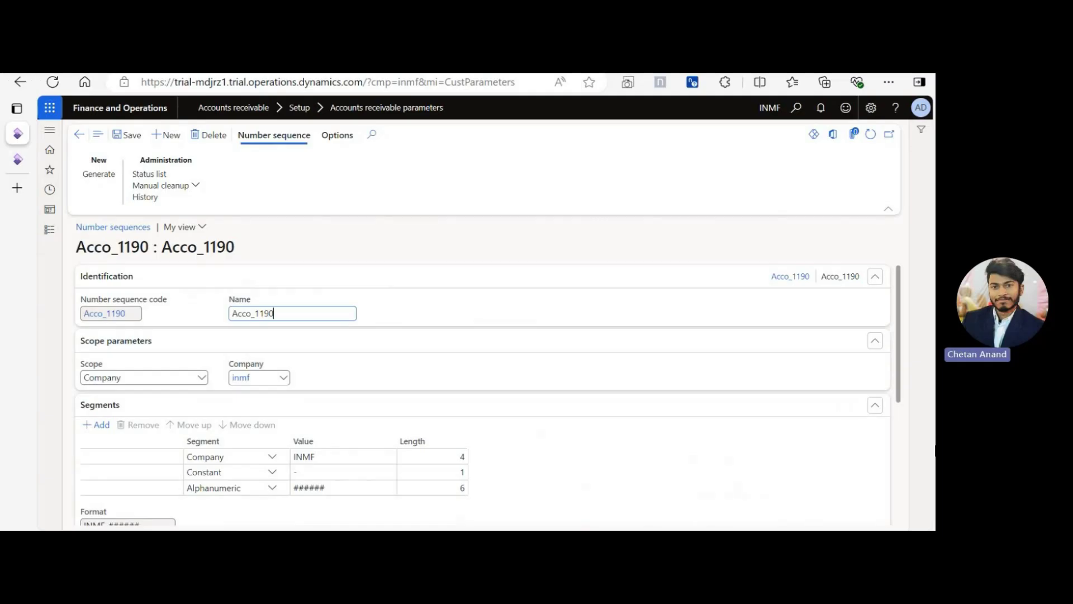
left_click_drag(902, 386, 901, 501)
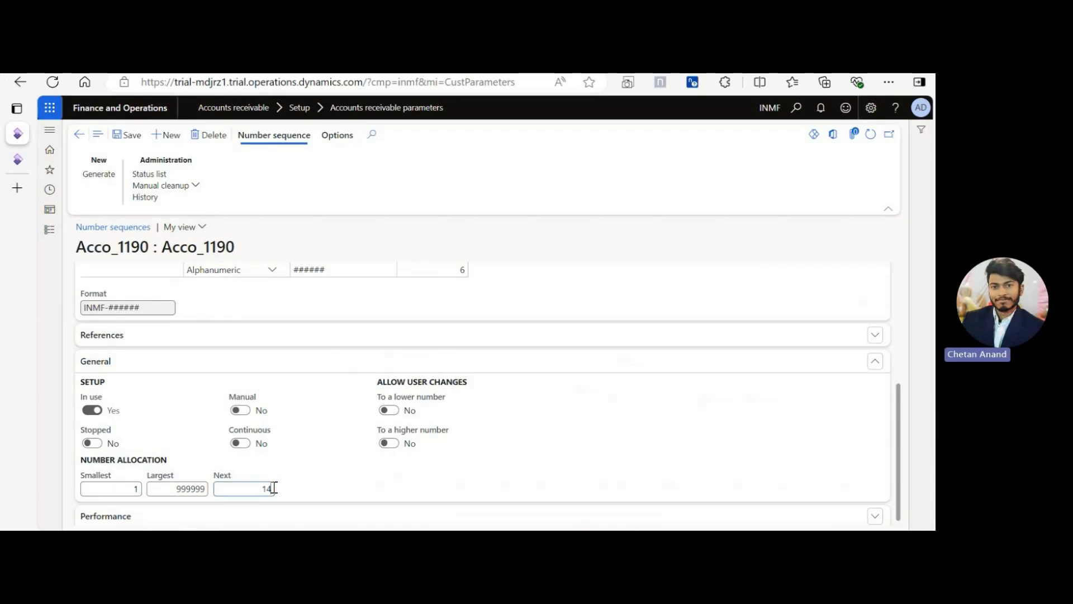
left_click(127, 138)
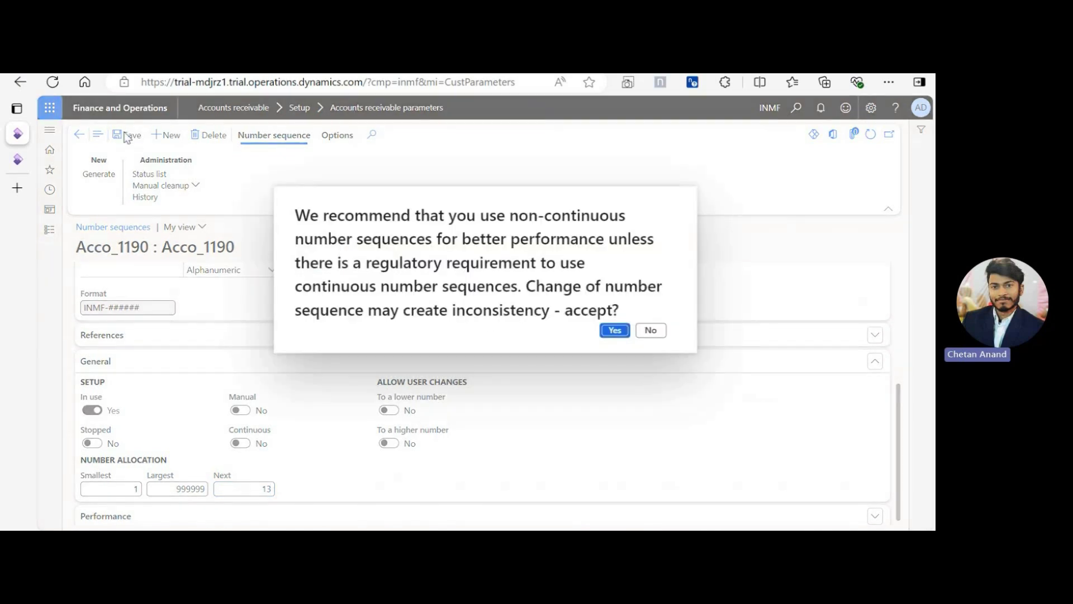
left_click(614, 330)
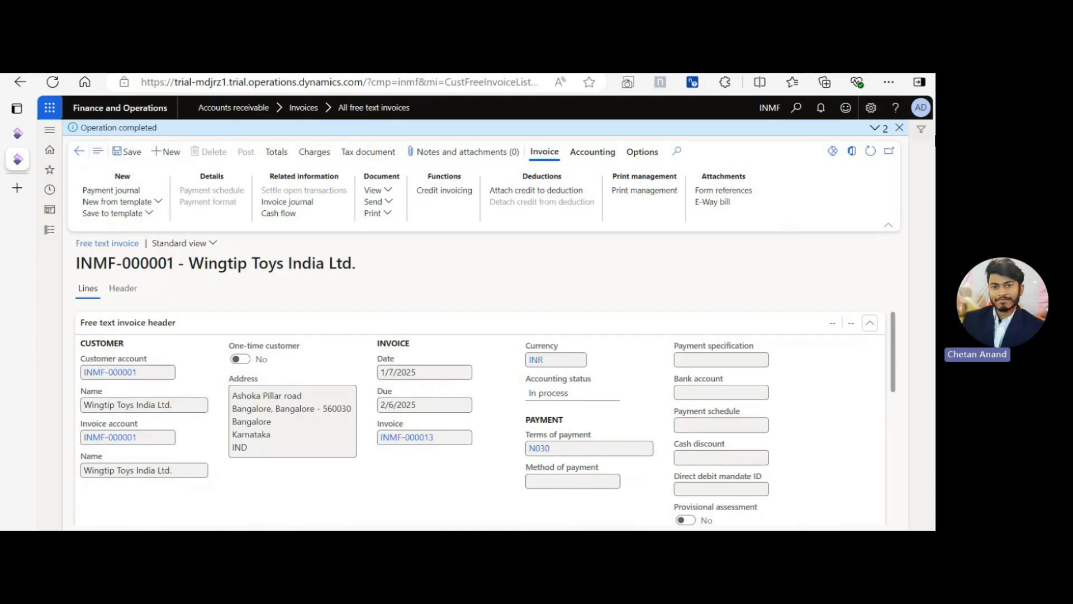
- Back in the Free text invoice tab, start another free text invoice for Wingtip Toys India Ltd
left_click(899, 128)
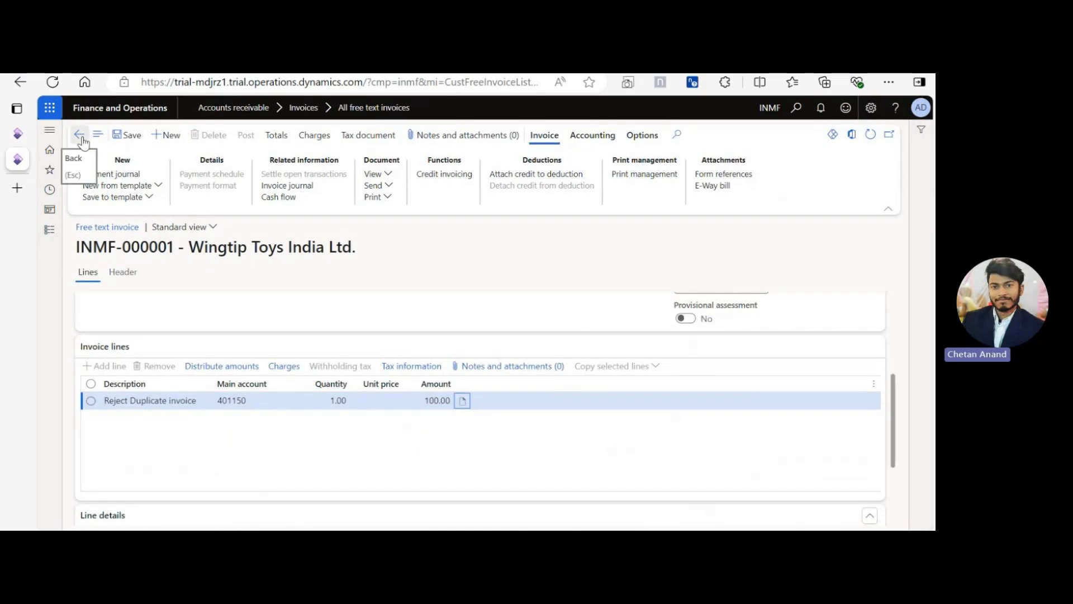
left_click(164, 137)
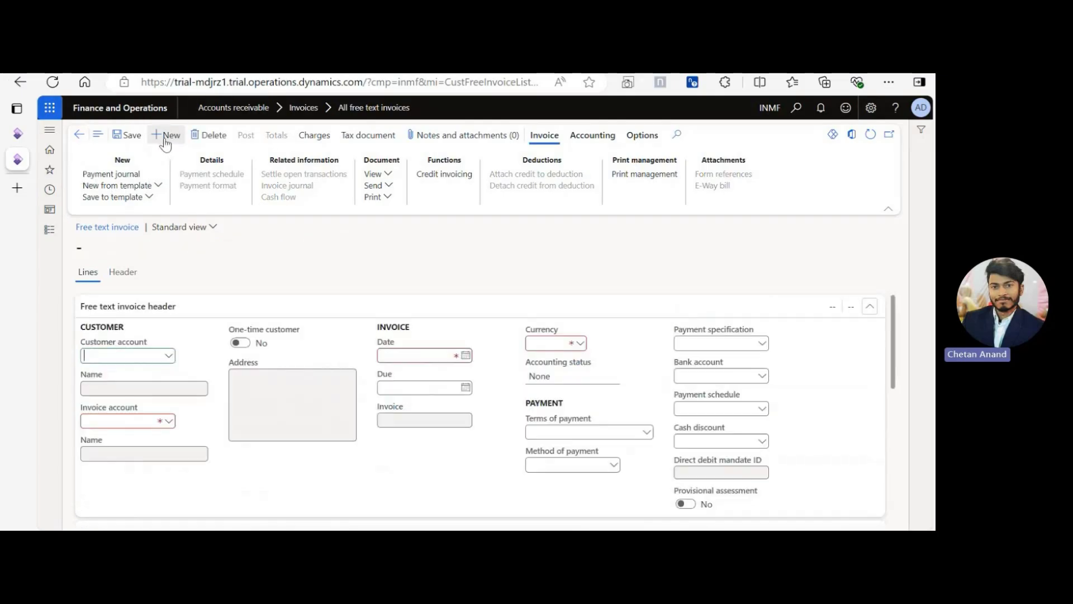
left_click(168, 356)
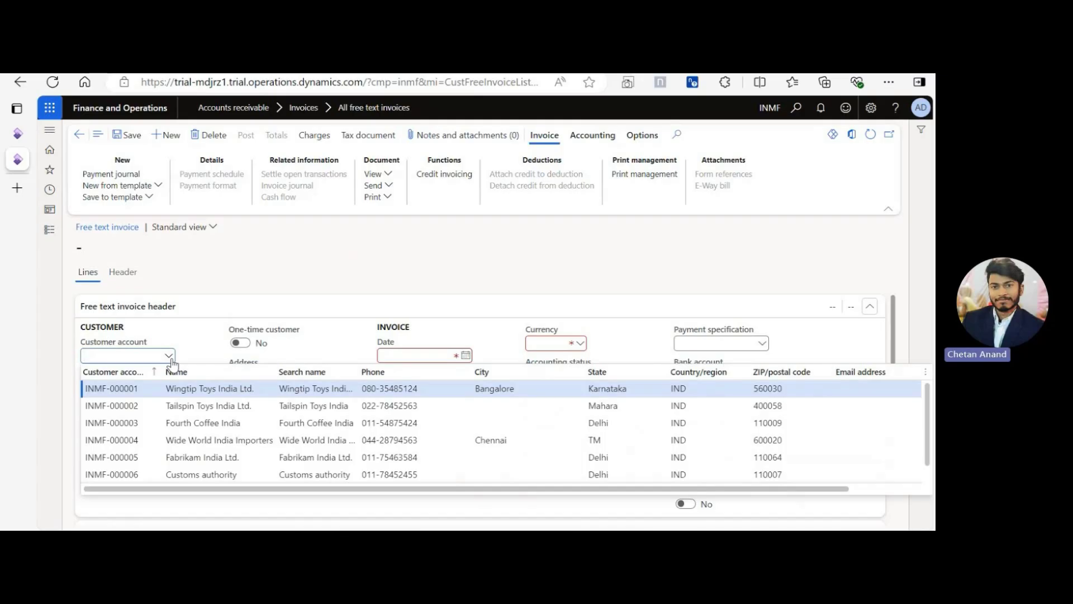
key("Return")
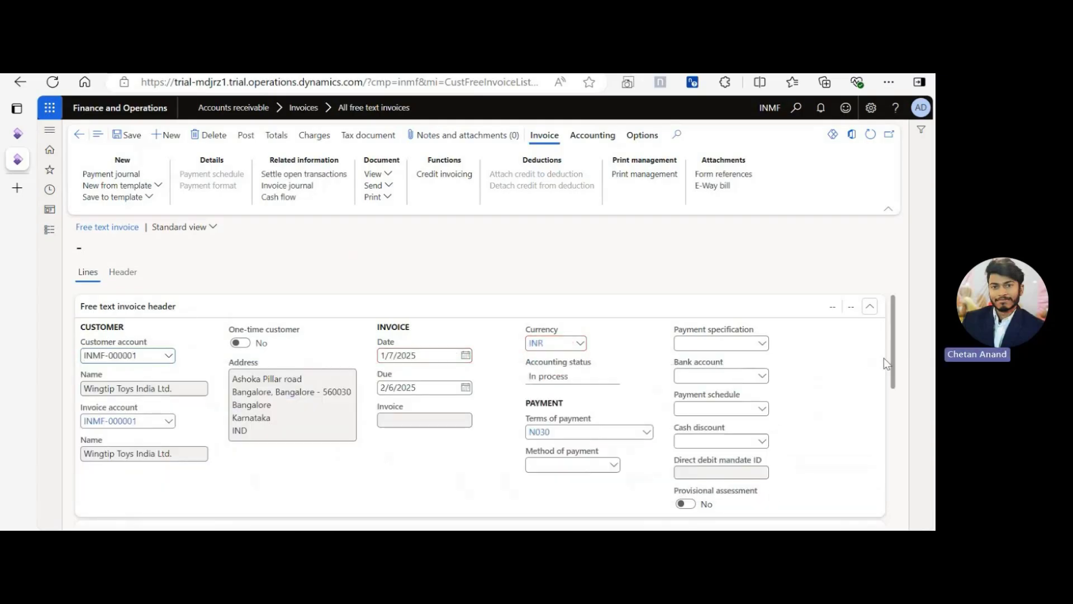
- Describe the second invoice's line as Reject Duplicate and assign the Sales - Others main account to it
left_click_drag(893, 364, 894, 434)
left_click(216, 418)
type("Reject Duplicate")
key("Tab")
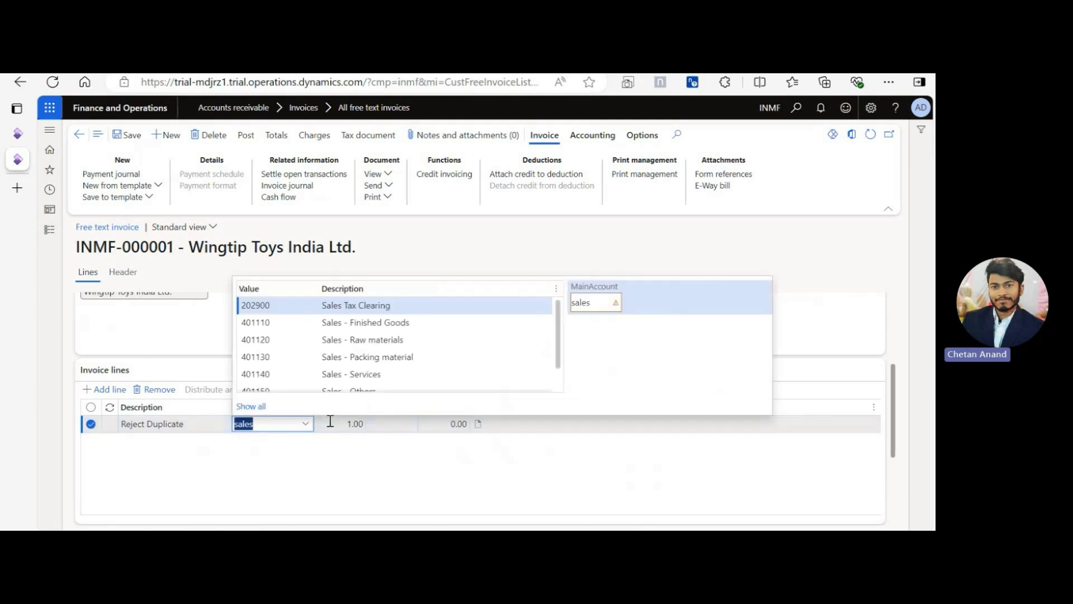
key("Tab")
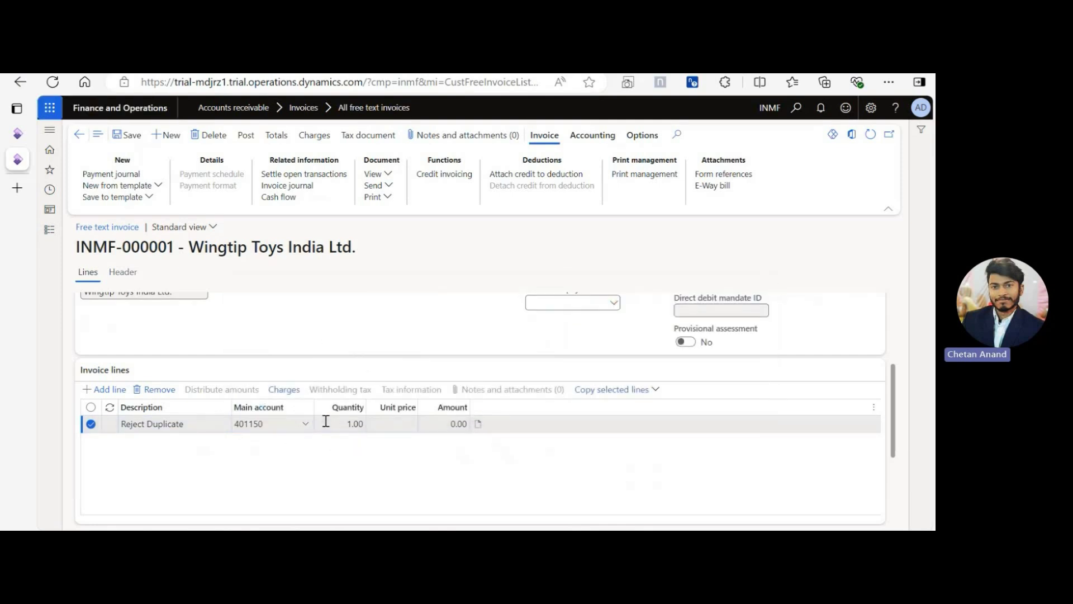
- Set the Reject Duplicate line's amount to 200 and save the invoice
left_click(413, 424)
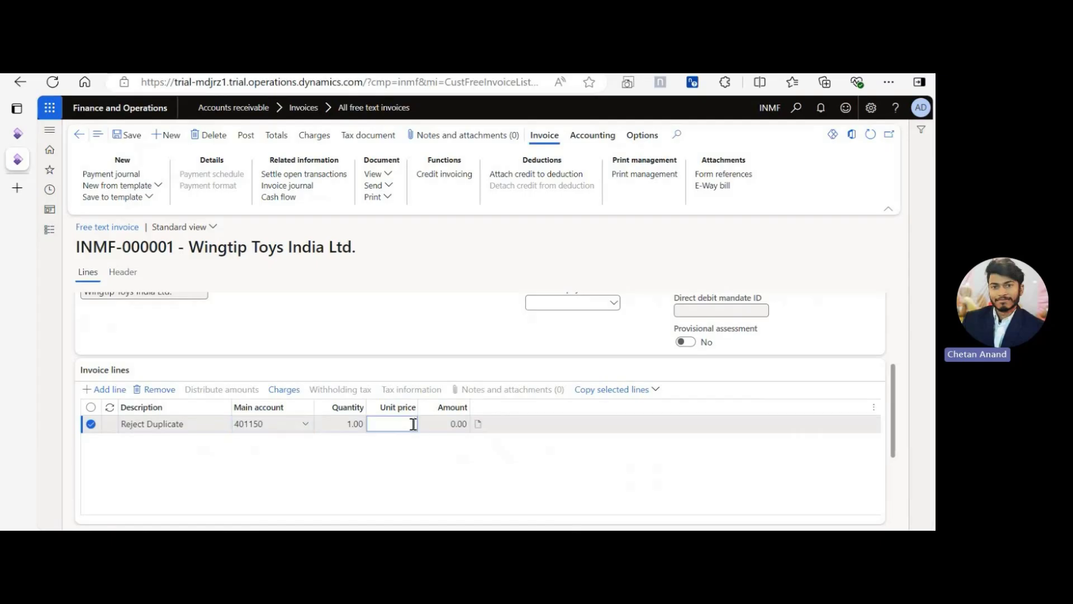
key("Tab")
key("BackSpace")
type("200")
key("Tab")
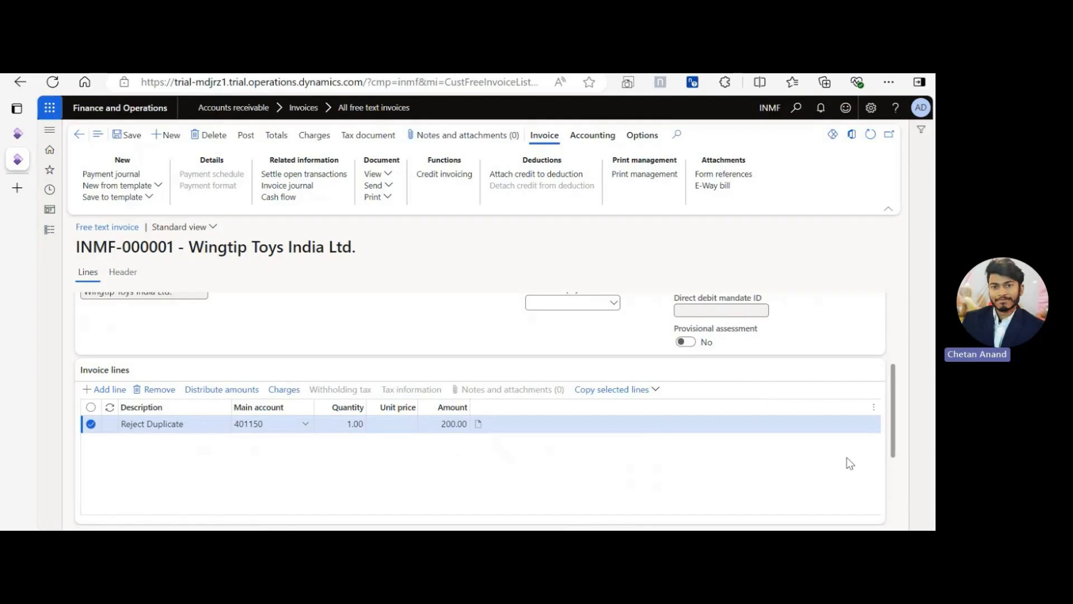
scroll(877, 380, "up", 3)
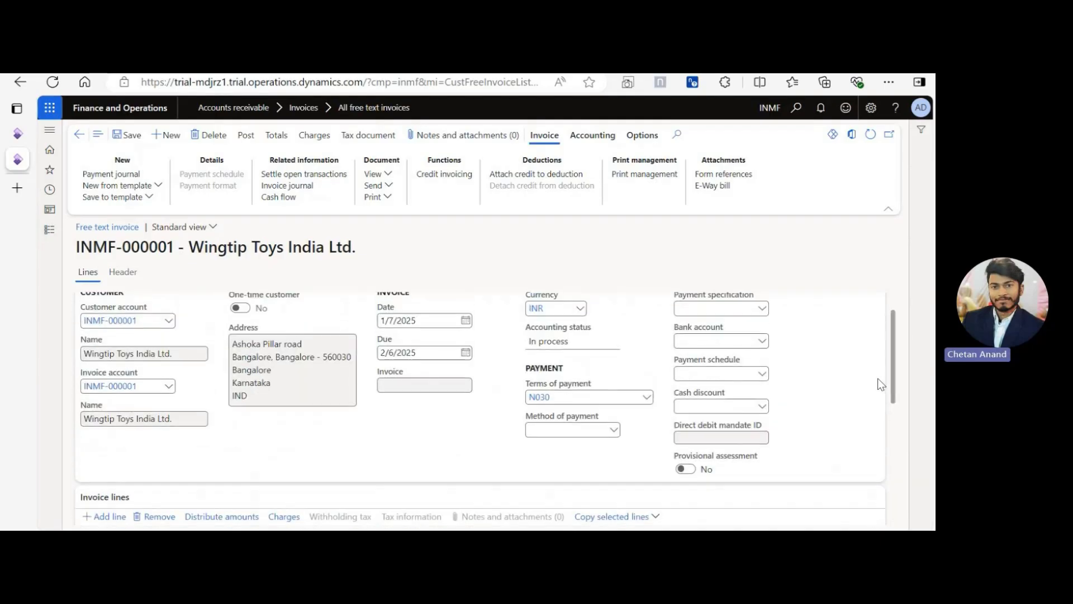
left_click(126, 135)
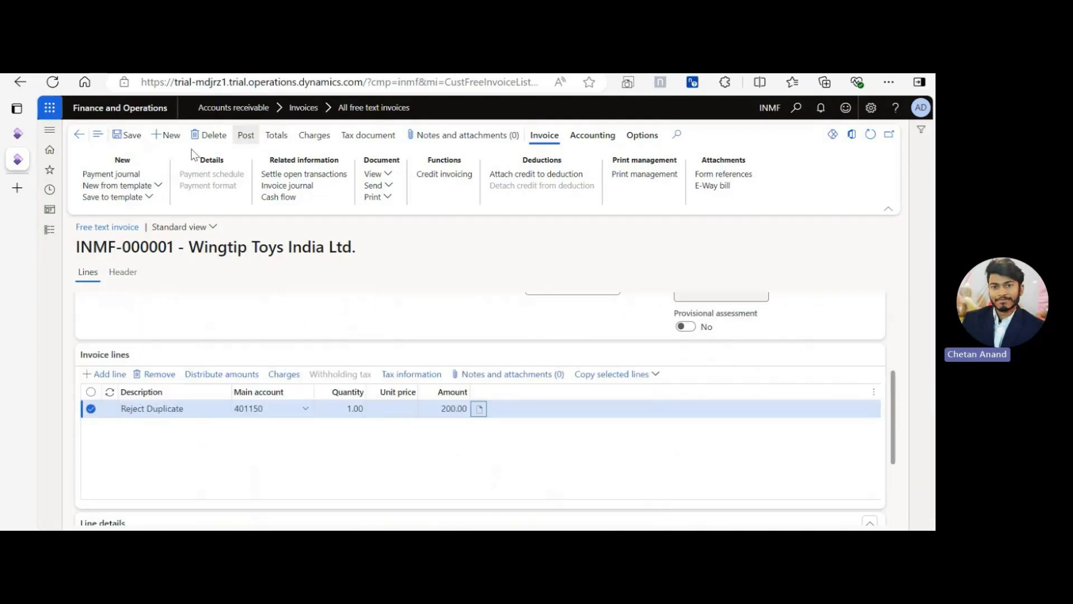
- Try to post the second free text invoice with the reused invoice number and dismiss the resulting messages
left_click(21, 137)
left_click(244, 136)
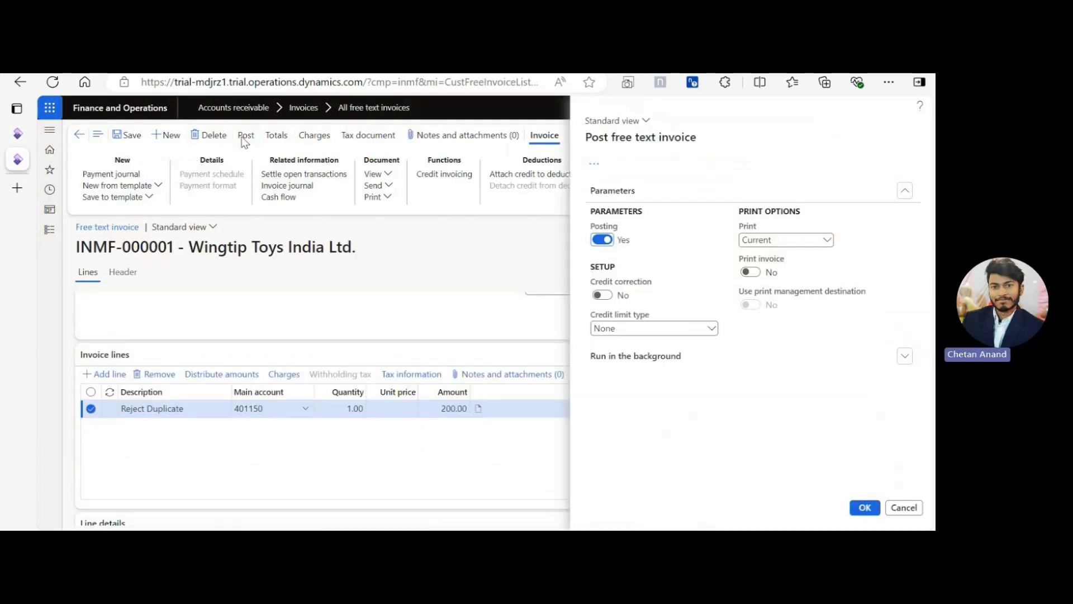
left_click(867, 509)
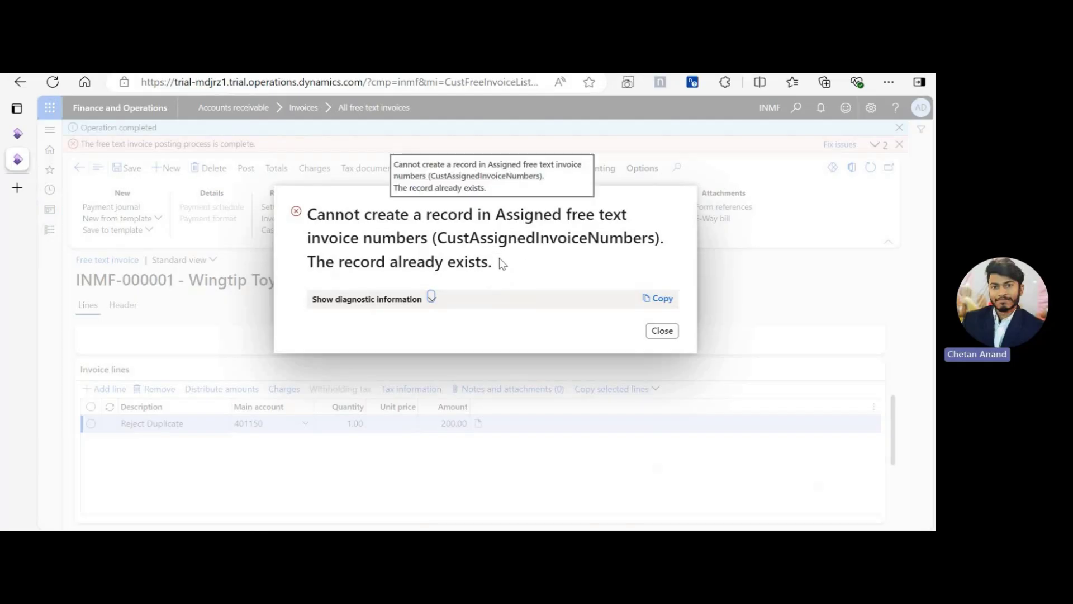
left_click(659, 332)
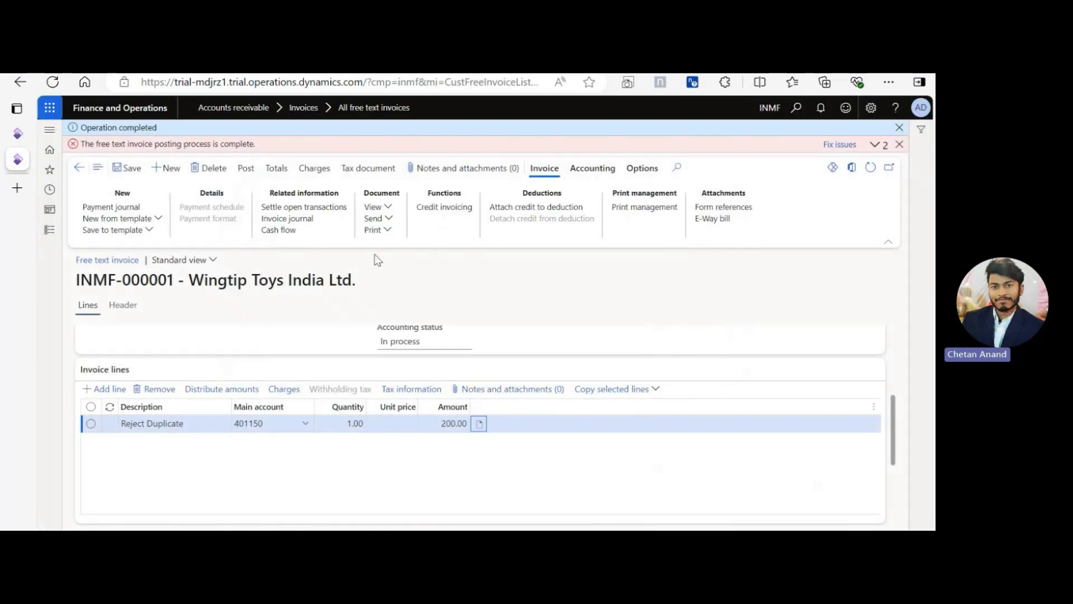
left_click(899, 129)
- Duplicate the free text invoice browser tab and open the Accounts receivable parameters from the module's Setup in the copy
key("alt+Tab")
left_click(17, 159)
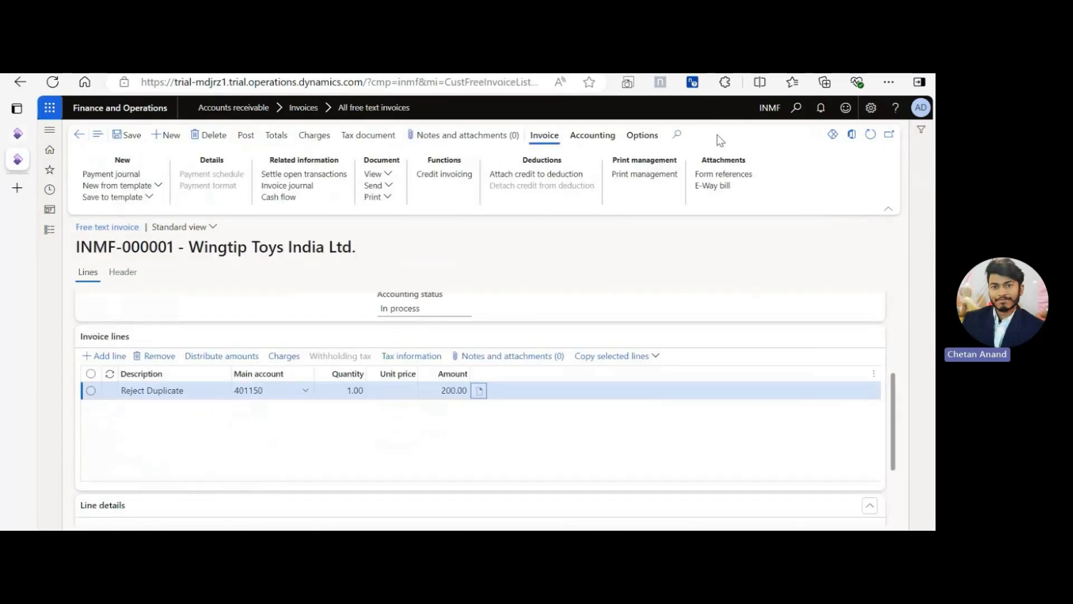
right_click(66, 161)
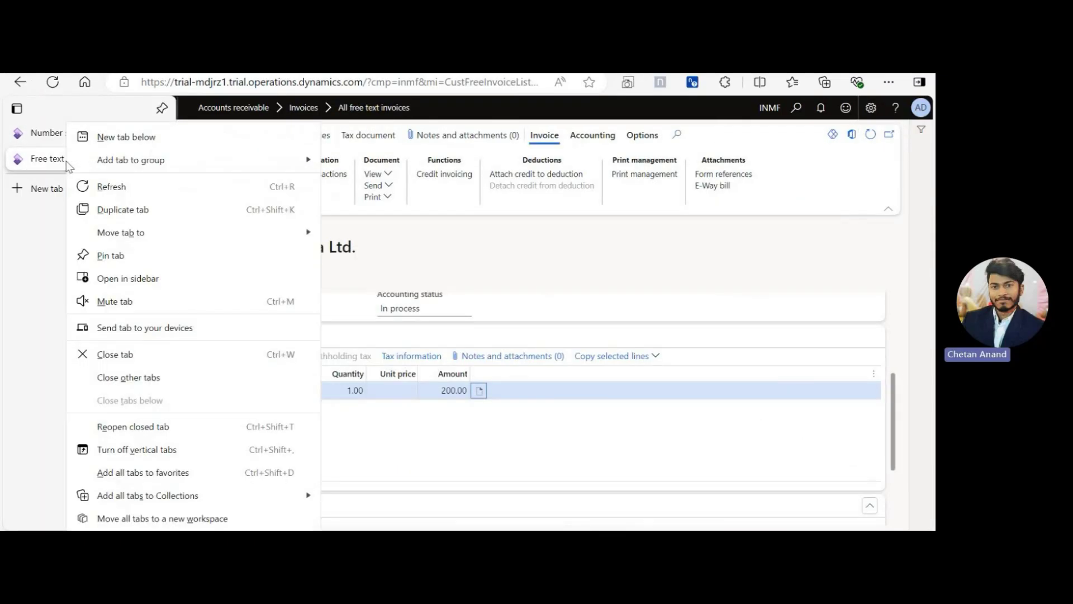
left_click(140, 210)
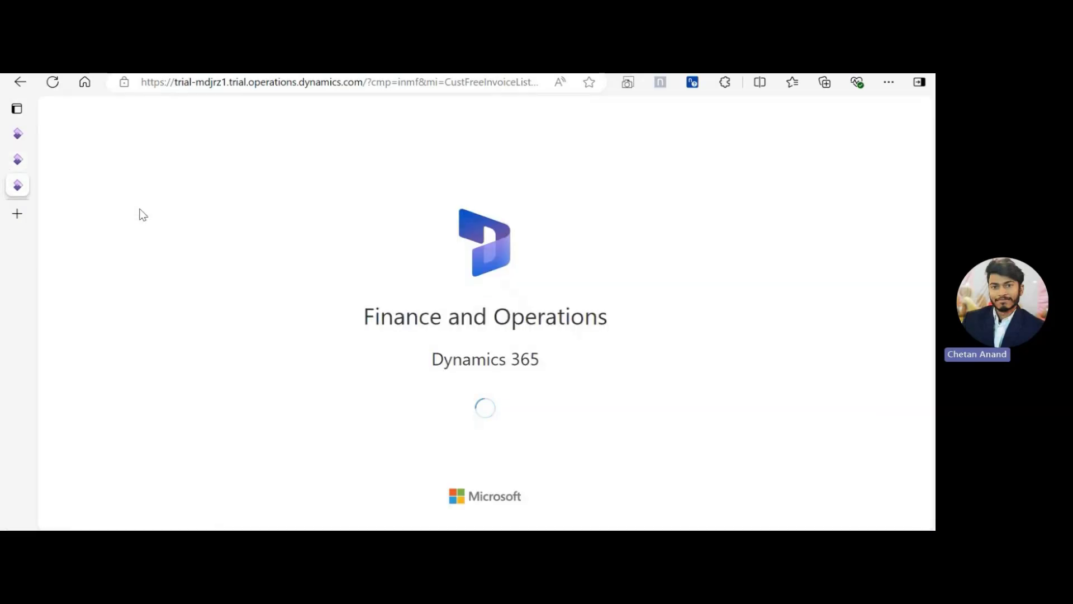
left_click(49, 231)
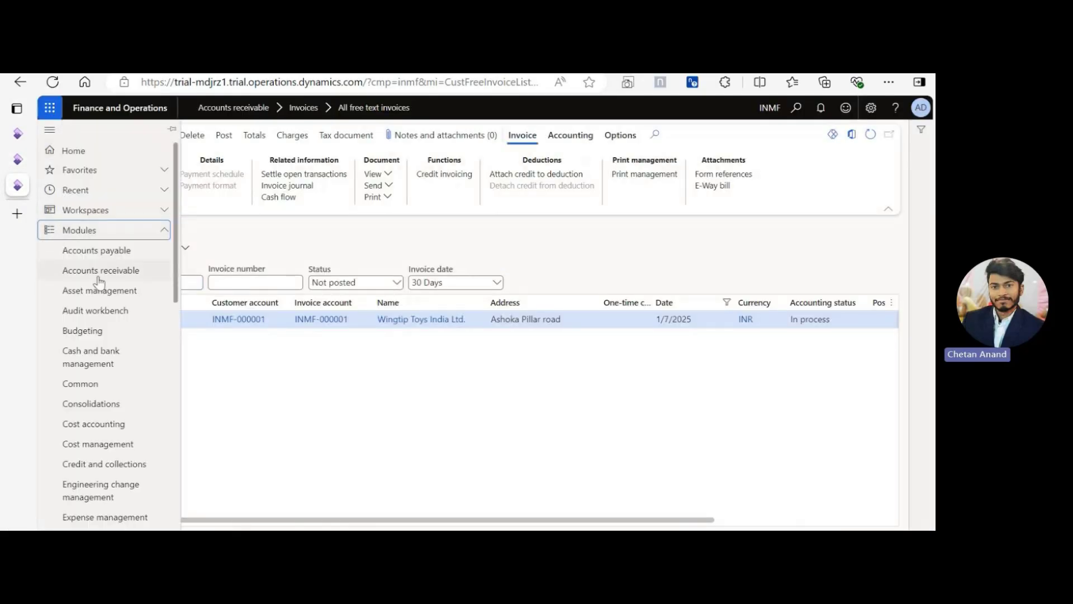
left_click(97, 271)
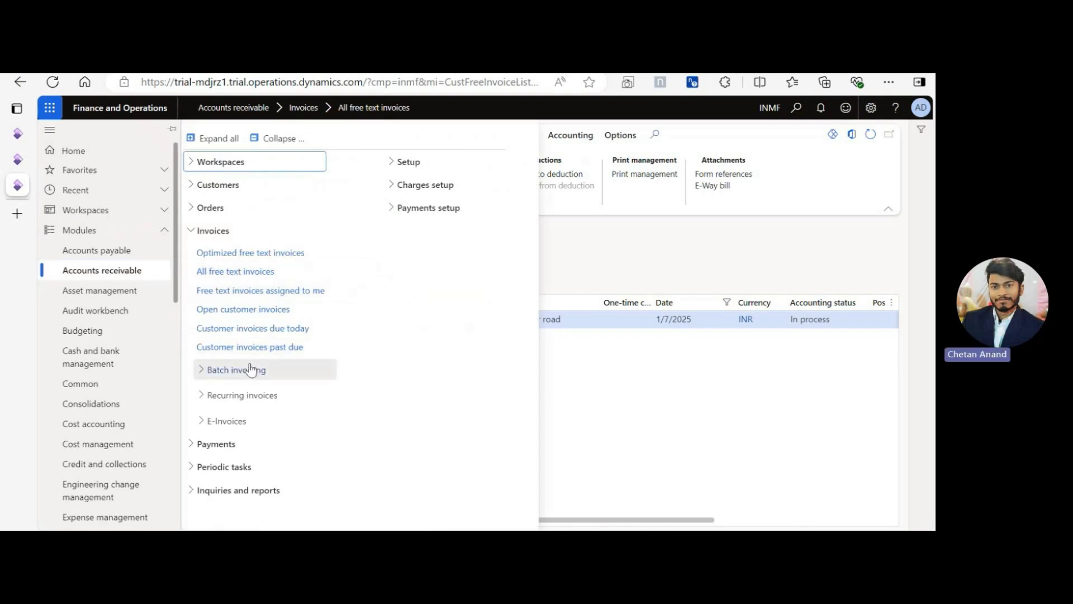
left_click(257, 271)
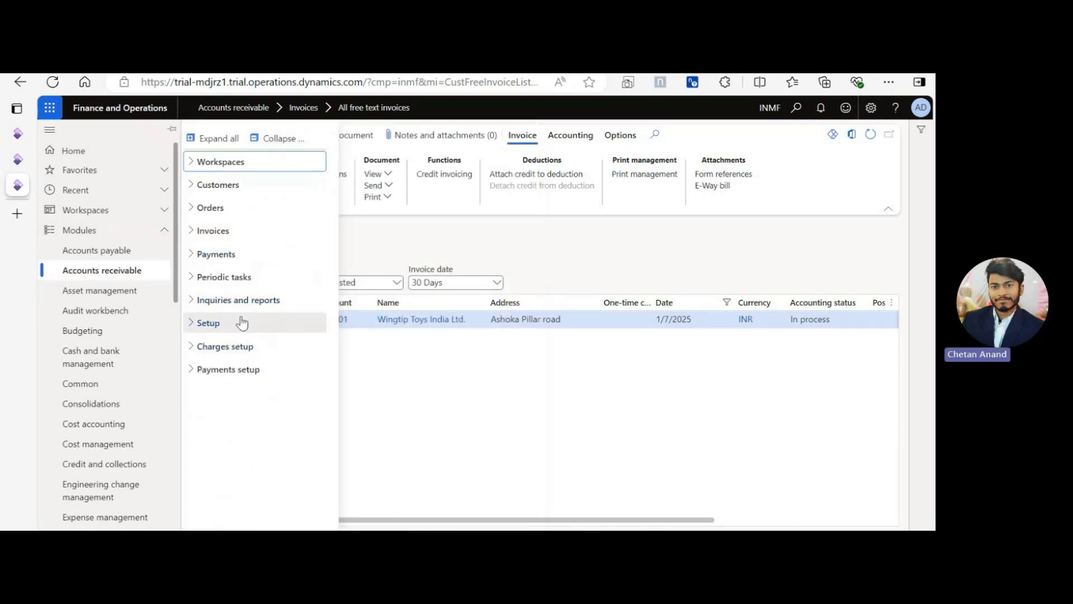
left_click(240, 322)
left_click(256, 347)
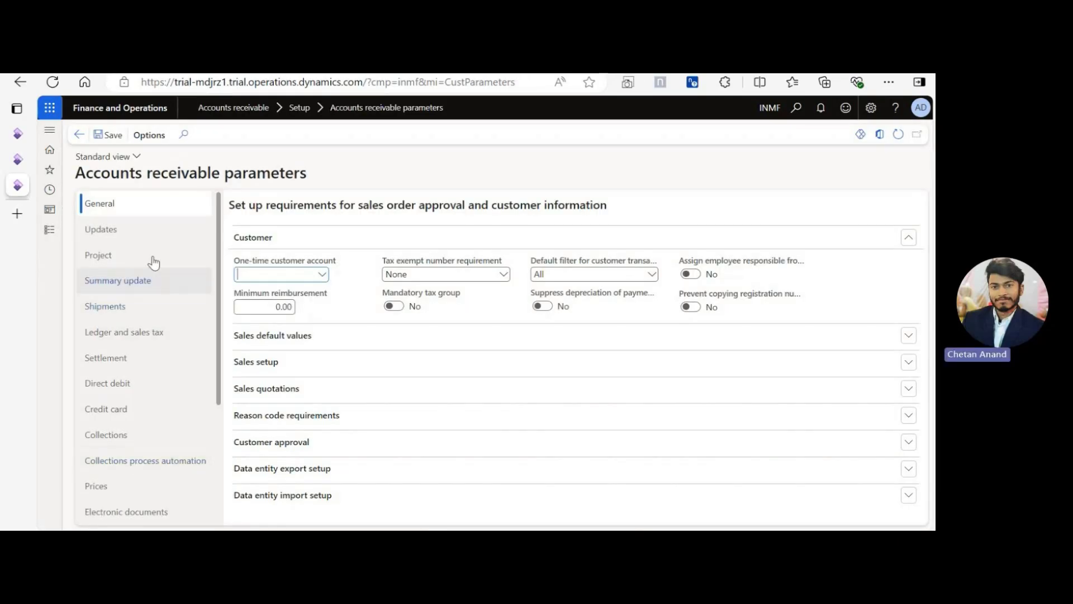
- In the Updates parameters, set Check the invoice number used to Accept duplicates
left_click(167, 230)
left_click(800, 426)
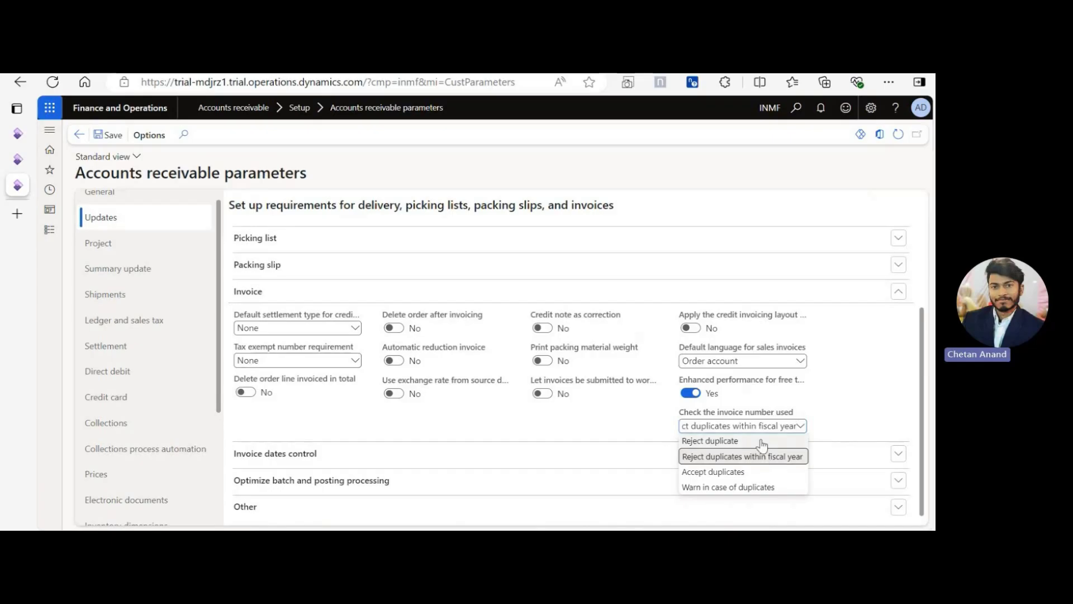
left_click(749, 474)
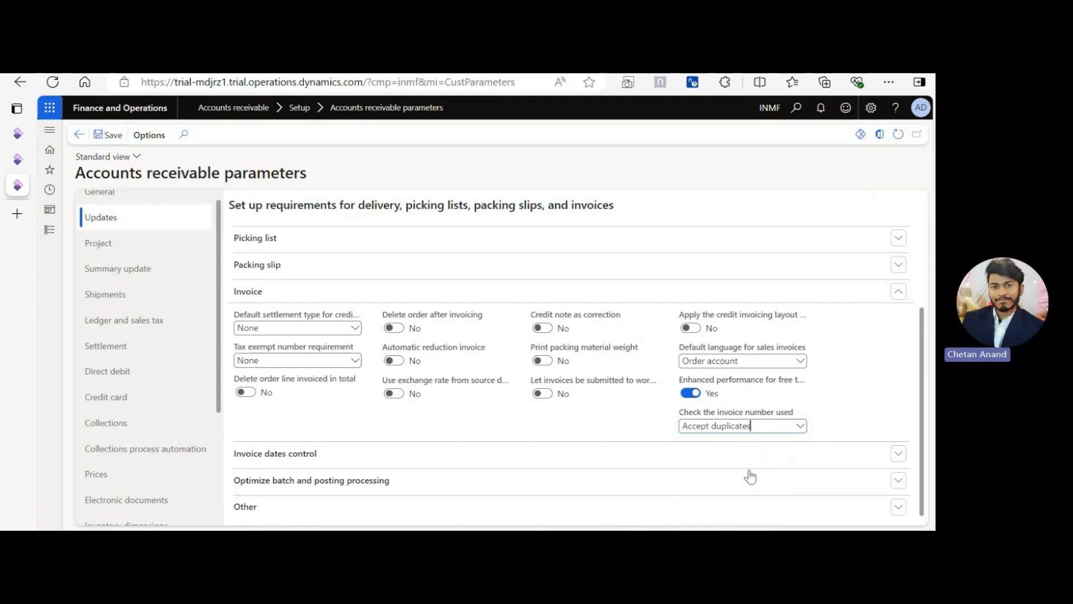
left_click(608, 307)
- Switch to the number sequence tab, refresh Acco_1190 and save it with 13 as the next number
key("alt+Tab")
key("ctrl+Tab")
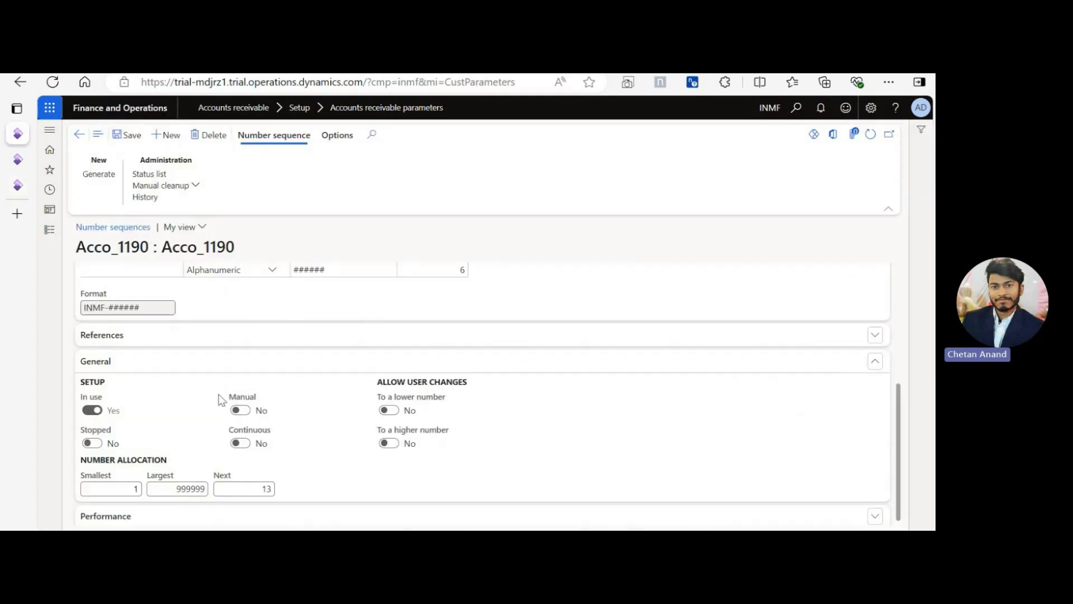
left_click(870, 135)
left_click(132, 135)
left_click(614, 331)
key("Escape")
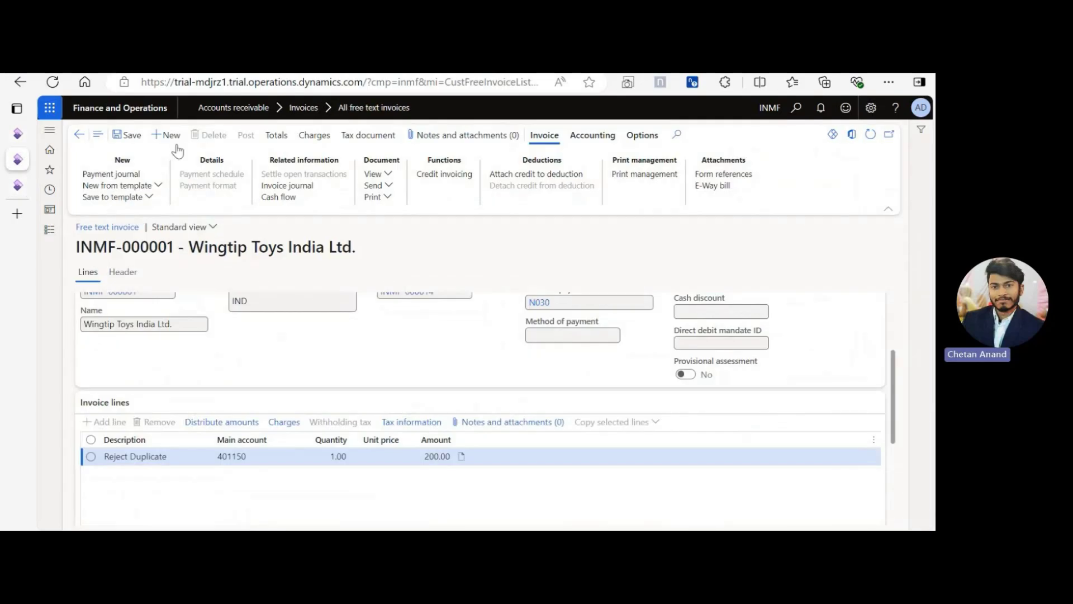
- In the free text invoice tab, start a third free text invoice for customer Wingtip Toys India Ltd
left_click(160, 140)
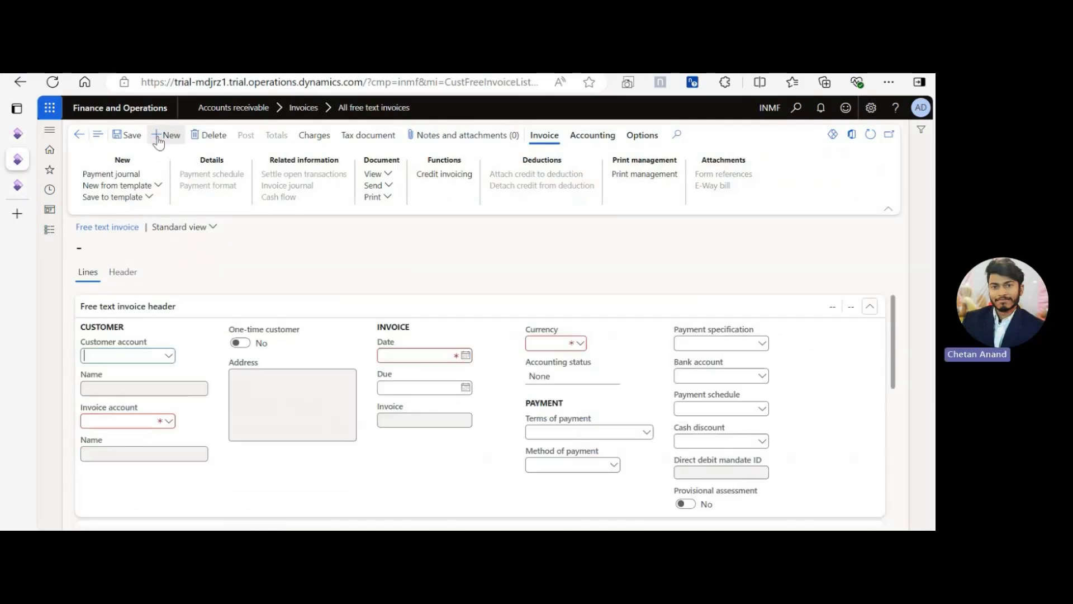
left_click(168, 355)
key("Return")
key("Tab")
key("Tab")
key("Tab")
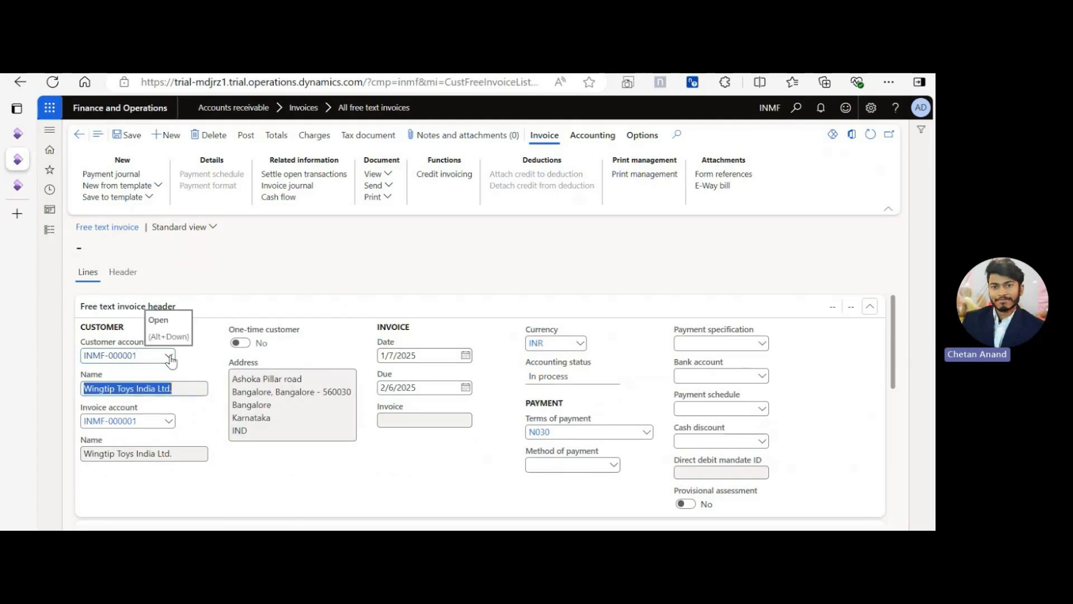
- Describe the third invoice's line as Accept Duplicates and assign the Sales - Others main account to it
left_click_drag(895, 339, 897, 424)
left_click(183, 383)
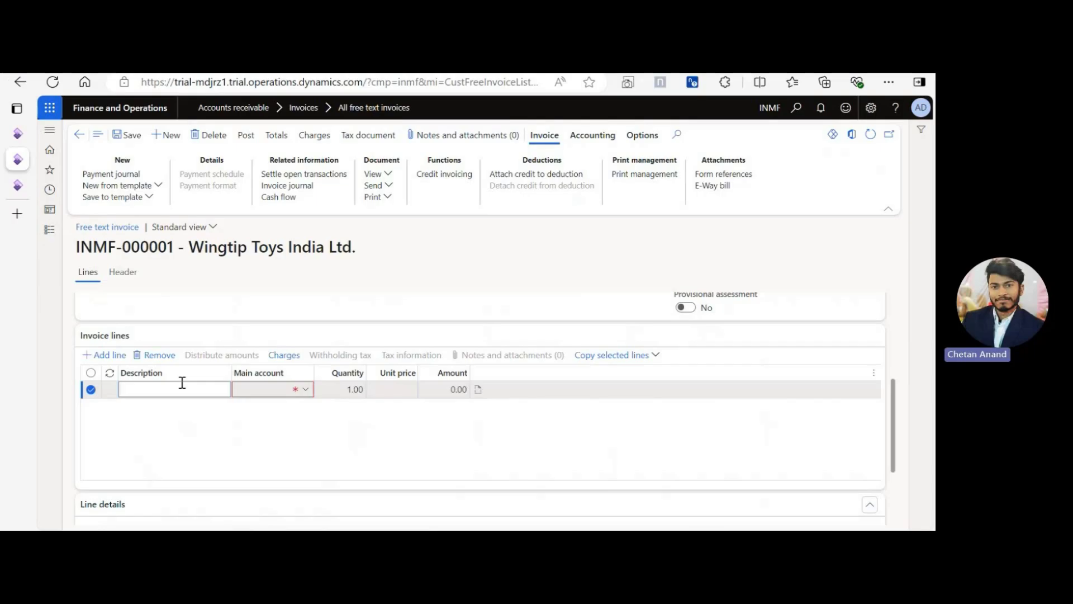
type("Accept Duplicates")
key("Tab")
type("sales")
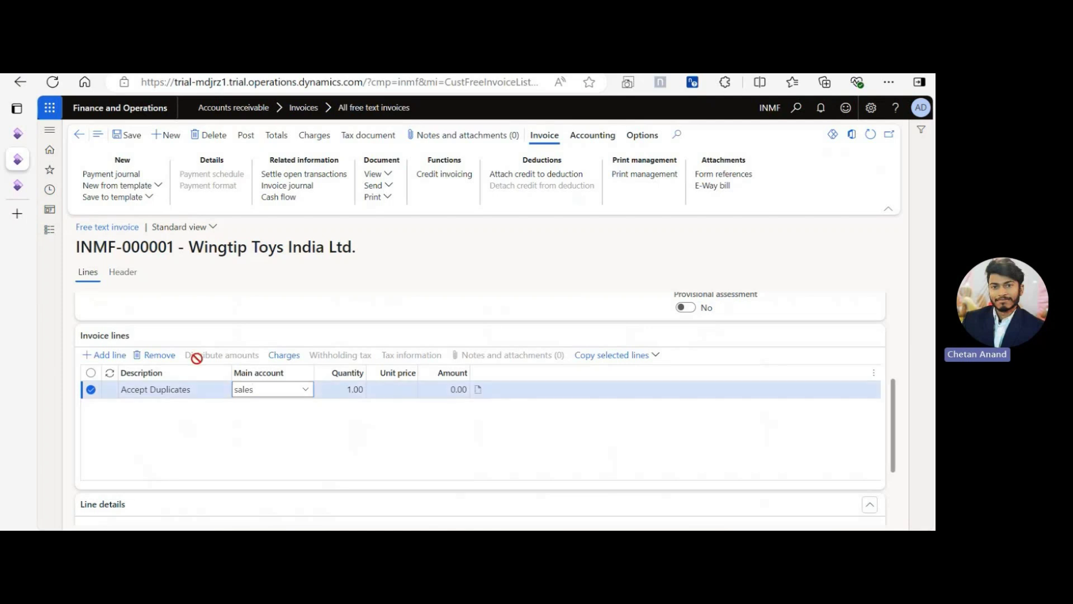
left_click(305, 389)
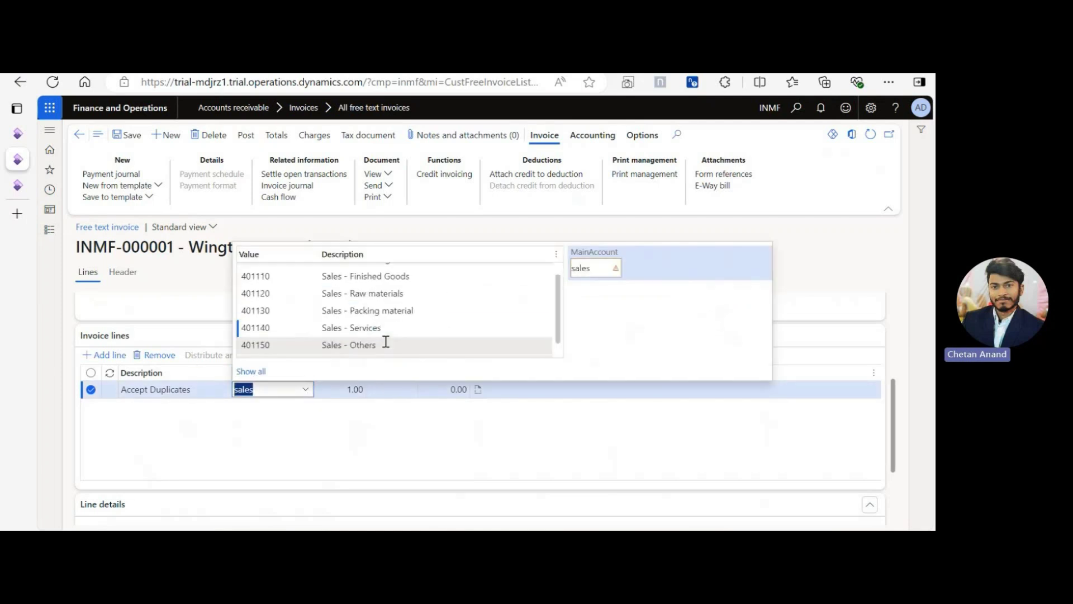
left_click(385, 342)
- Set the Accept Duplicates line's amount to 300 and save the invoice
key("Tab")
type("300")
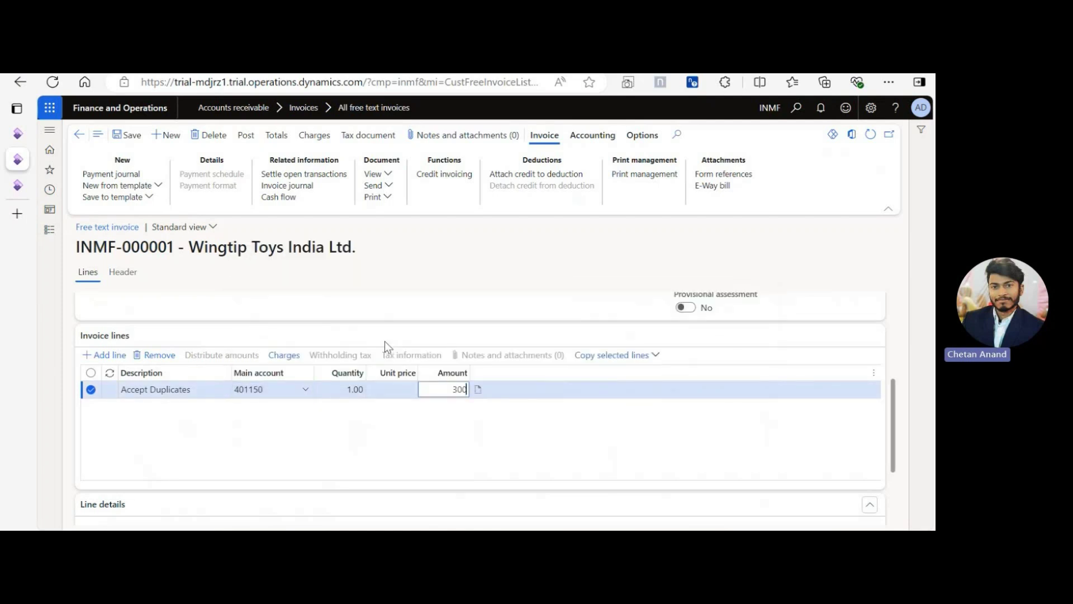
key("Tab")
left_click(141, 136)
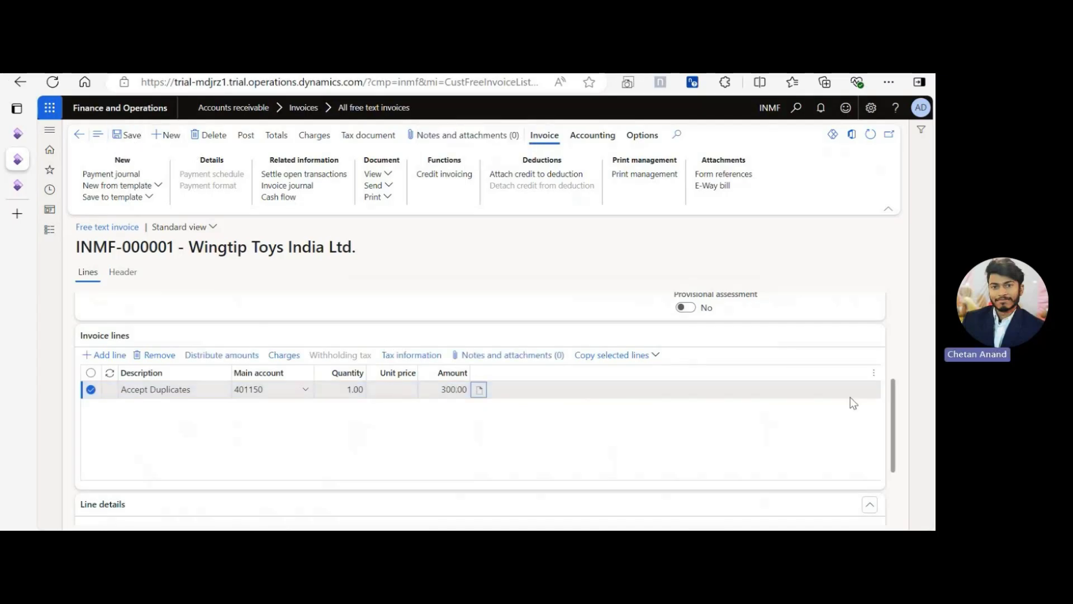
- Post the Accept Duplicates invoice with the default posting parameters and review its invoice number in the header
scroll(850, 402, "up", 3)
left_click(245, 137)
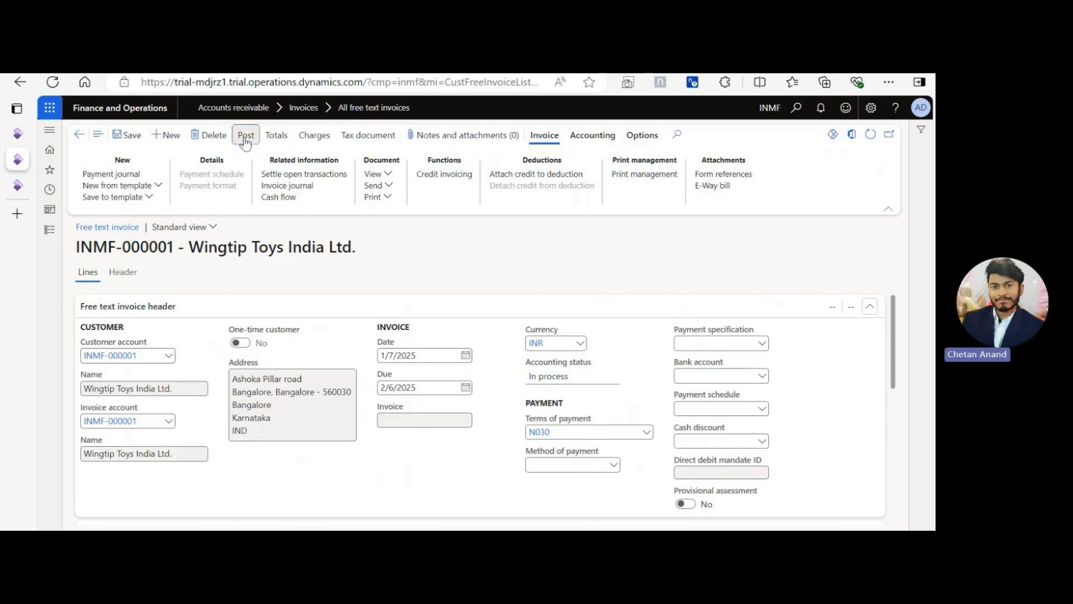
left_click(863, 510)
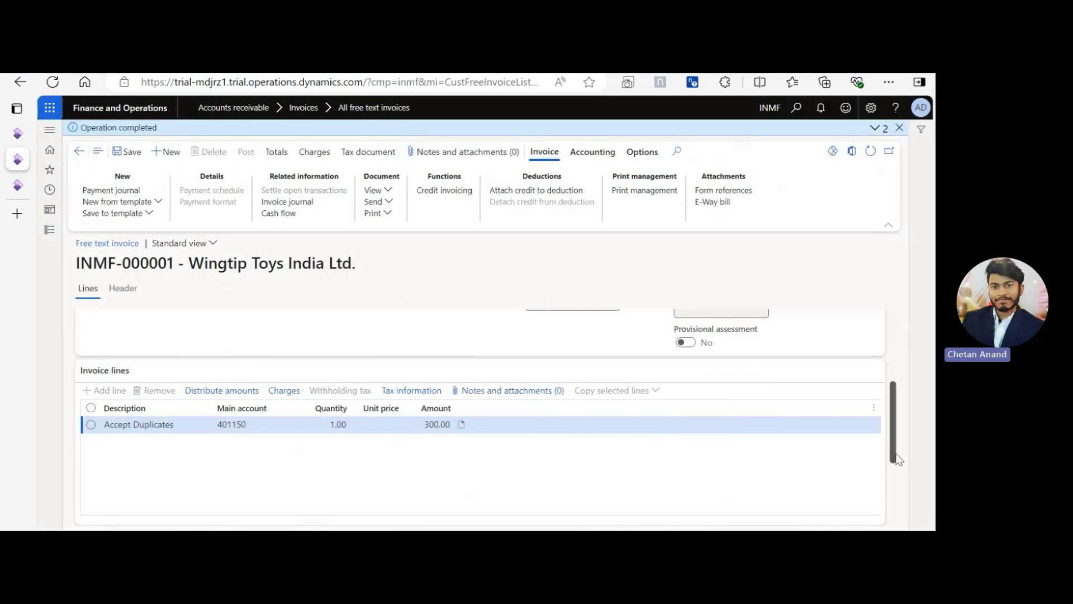
scroll(896, 458, "up", 5)
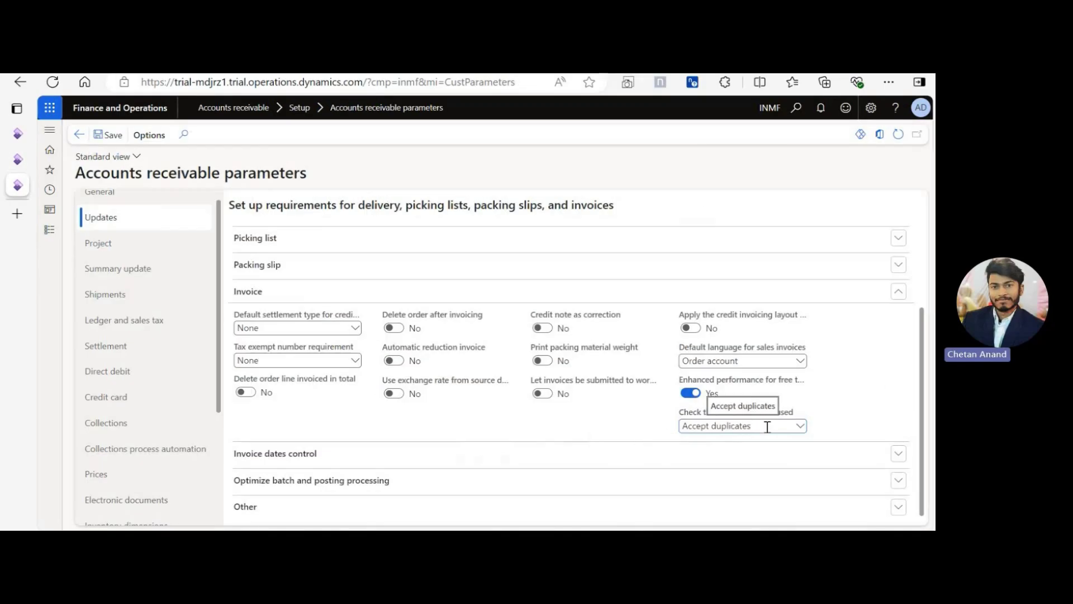
- In the Accounts receivable parameters tab, change Check the invoice number used to Warn in case of duplicates and save
left_click(802, 429)
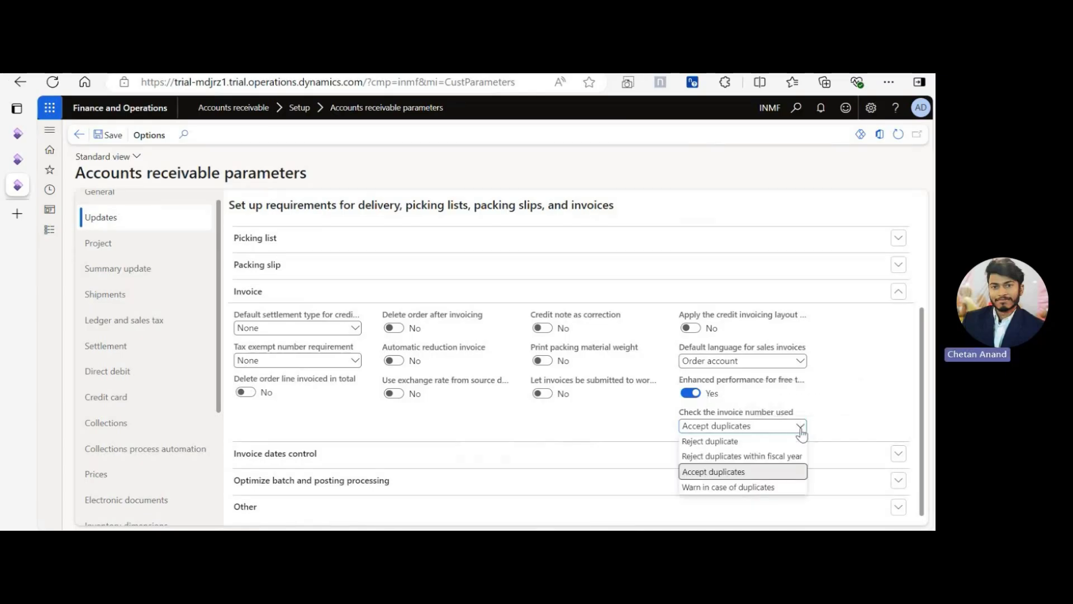
left_click(765, 487)
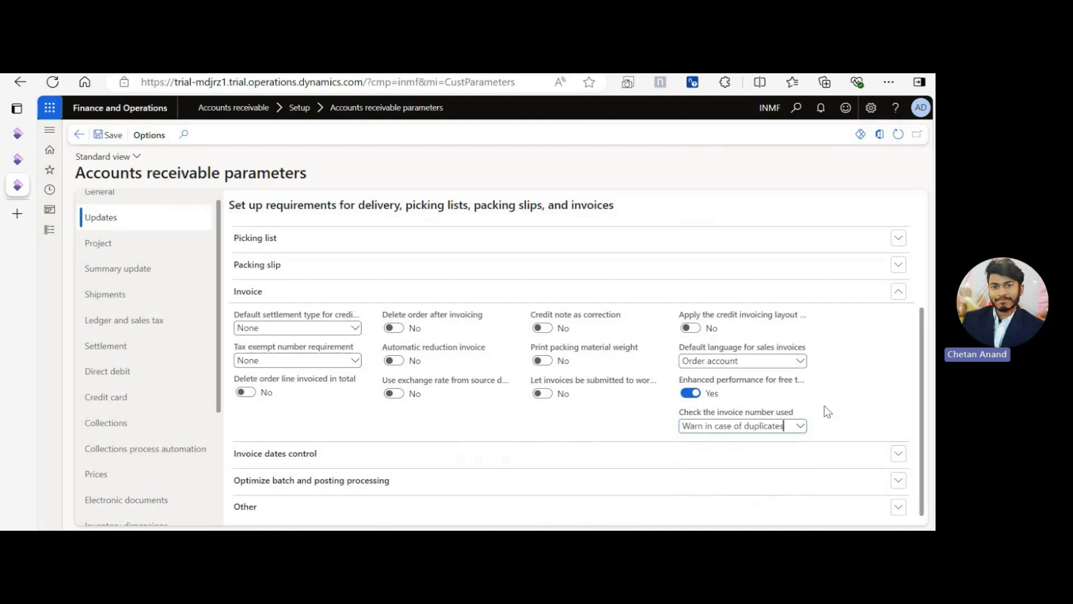
left_click(106, 134)
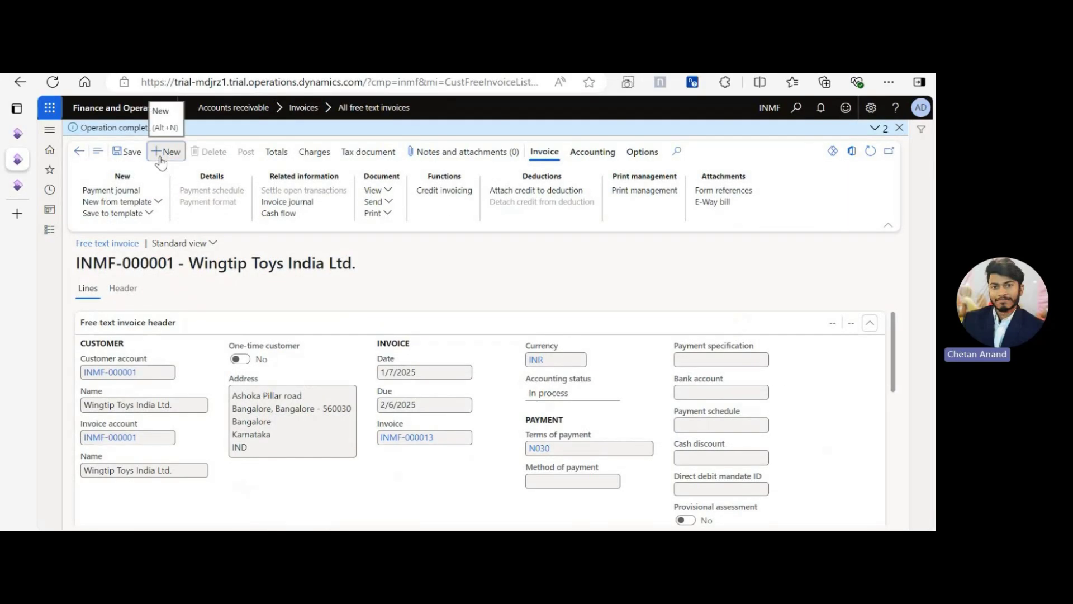
- Return to the free text invoice tab and start a fourth free text invoice for Wingtip Toys India Ltd
left_click(160, 156)
left_click(167, 373)
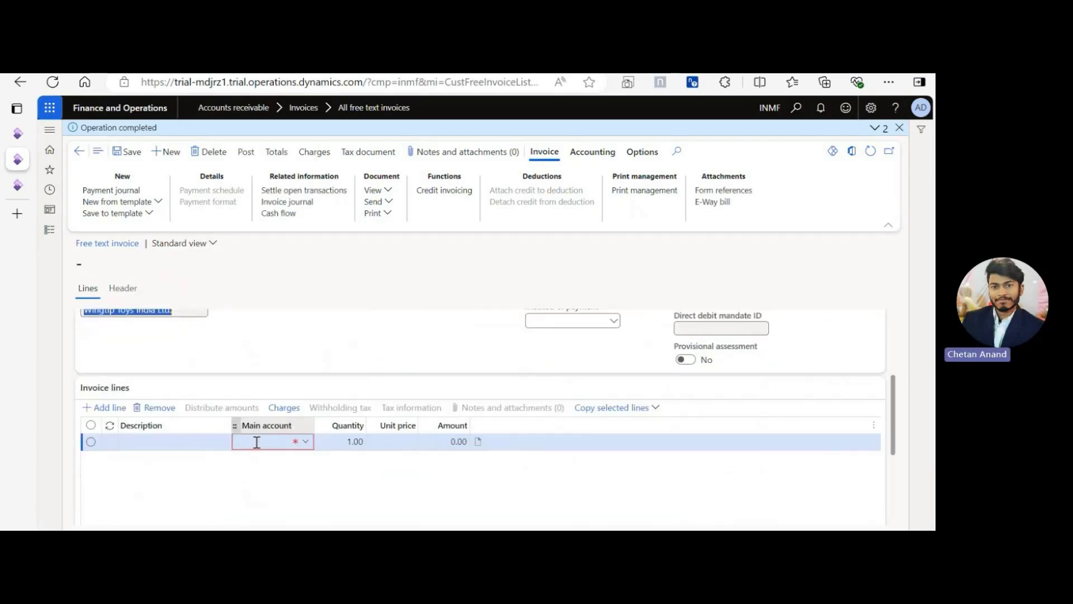
left_click(191, 429)
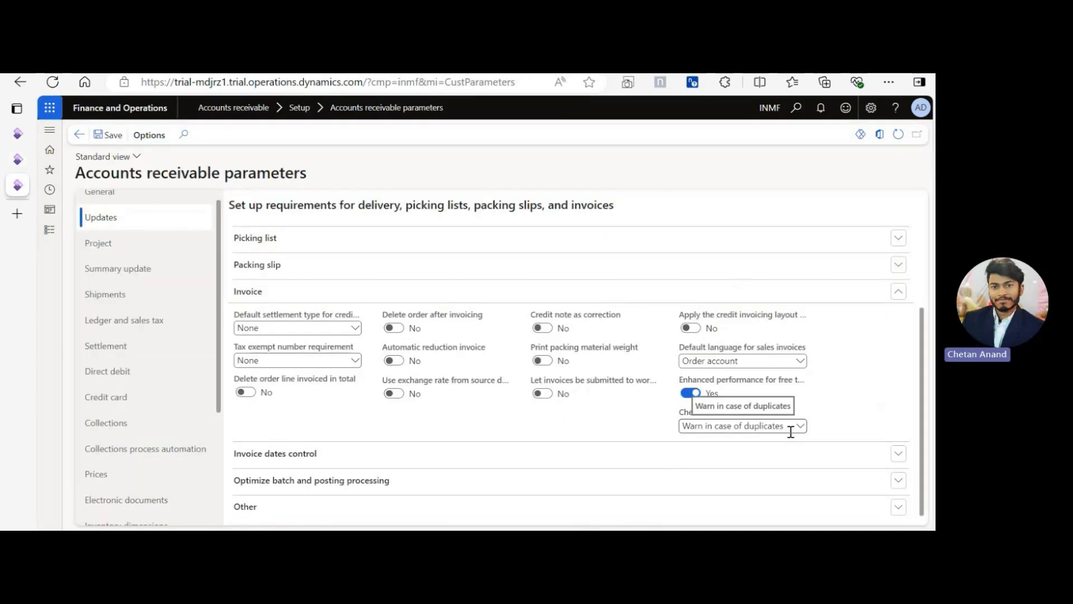
- Copy Warn in case of duplicates from the parameters into the new invoice line's description and assign the Sales - Others main account
left_click(685, 426)
key("ctrl+c")
left_click(681, 427)
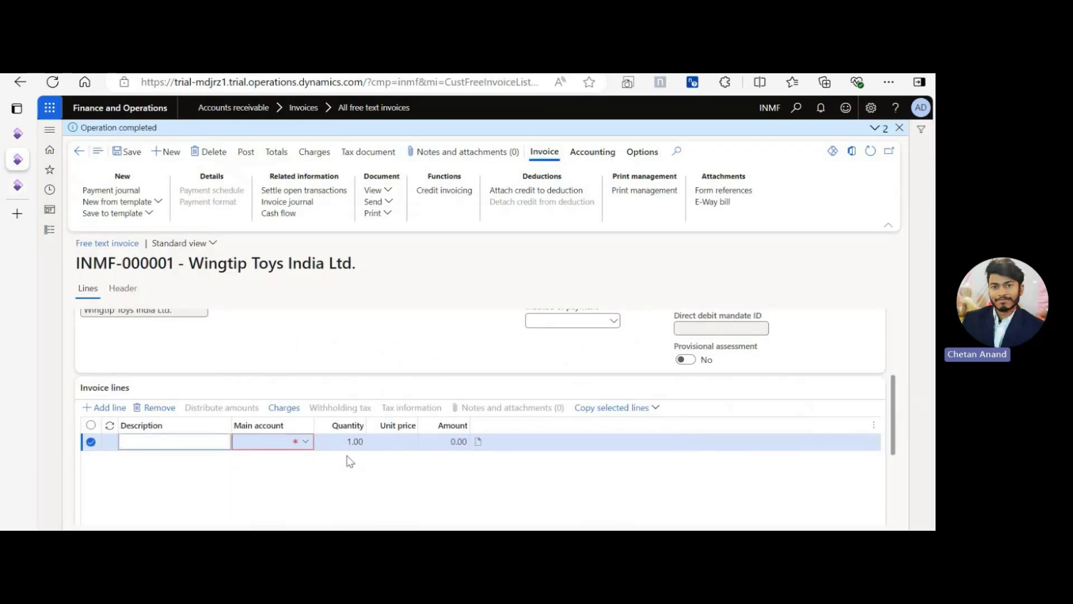
key("ctrl+v")
key("Tab")
type("sales")
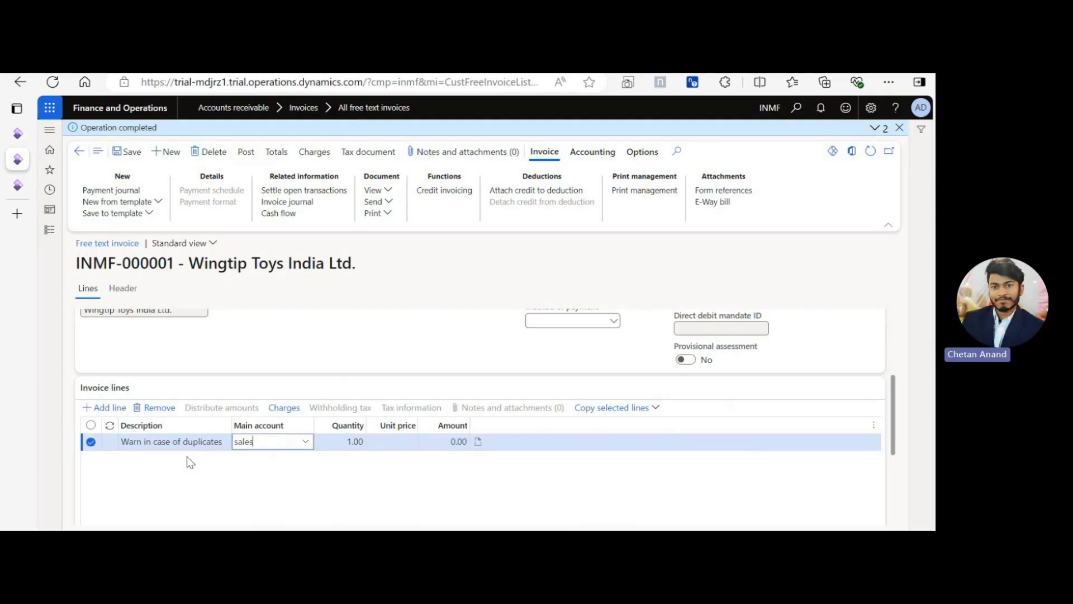
left_click(306, 441)
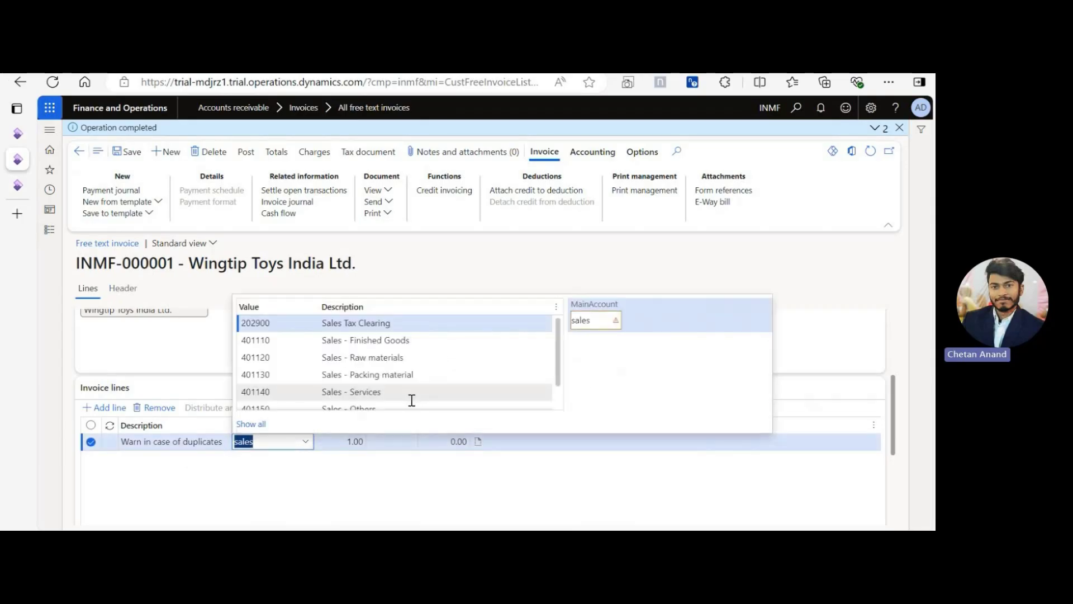
left_click(412, 402)
- Set the Warn in case of duplicates line's amount to 500
key("Tab")
key("Tab")
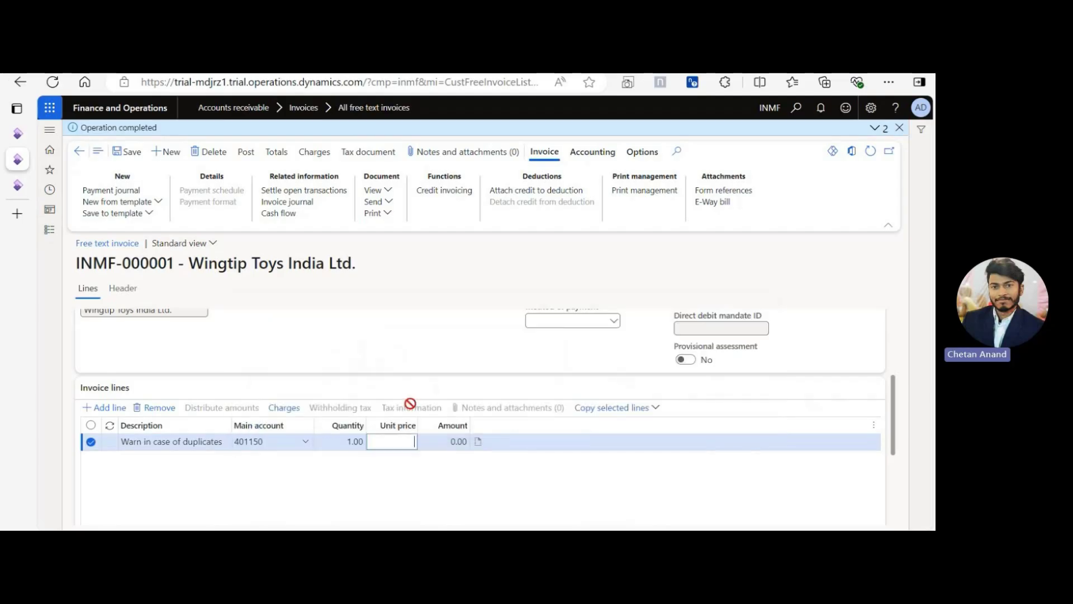
key("Tab")
type("500")
key("Tab")
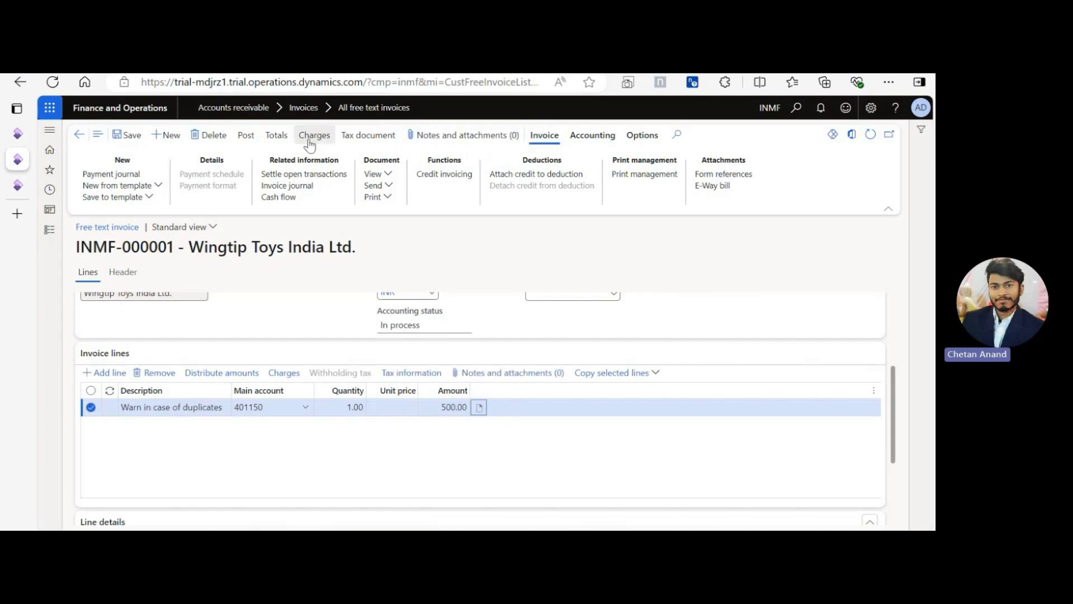
- Post the Warn in case of duplicates invoice, then check its invoice number and the issues reported by the posting
left_click(246, 135)
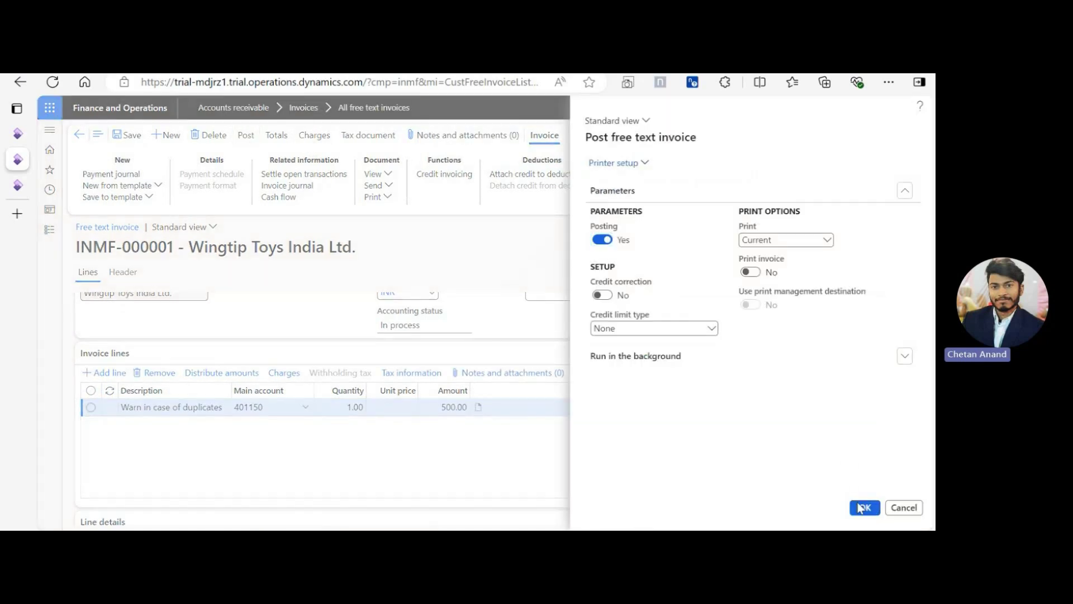
left_click(861, 506)
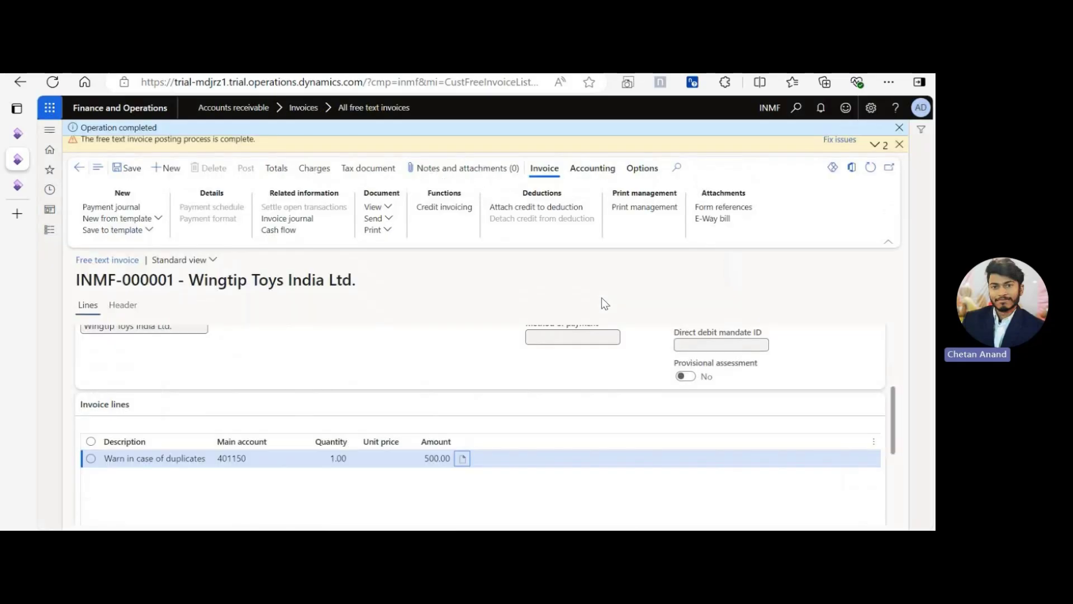
scroll(886, 343, "up", 5)
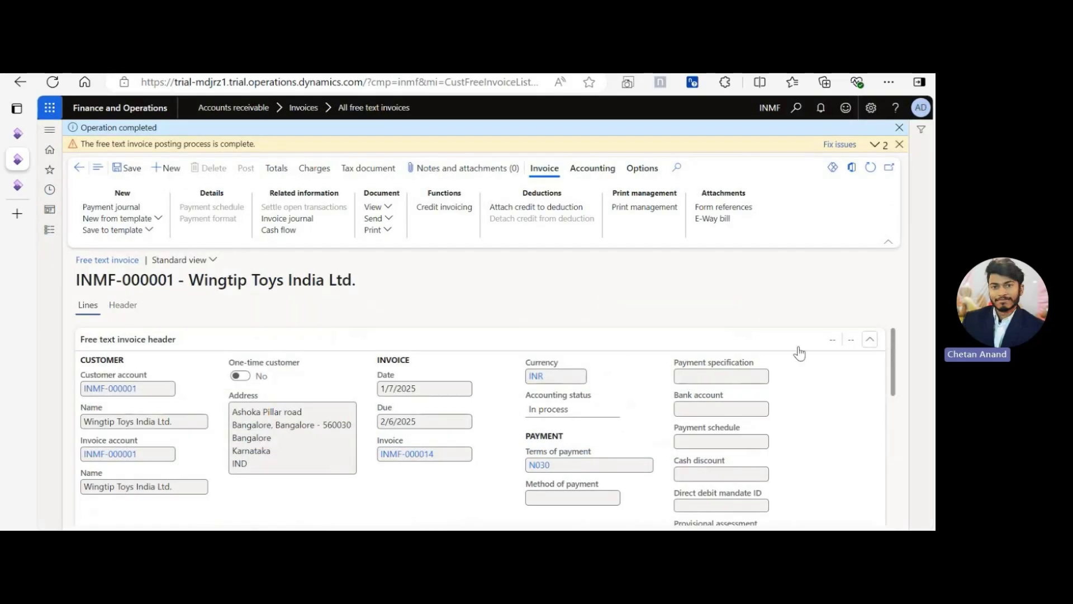
left_click(839, 144)
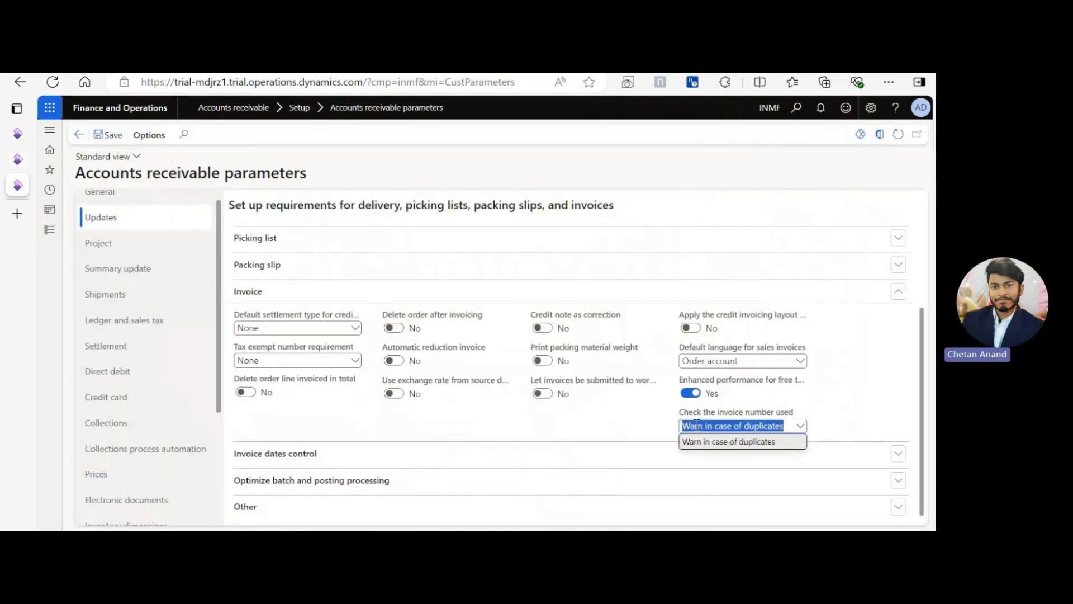
- Set Check the invoice number used to Reject duplicates within fiscal year, accept the data maintenance prompt and save the parameters
left_click(801, 428)
left_click(800, 428)
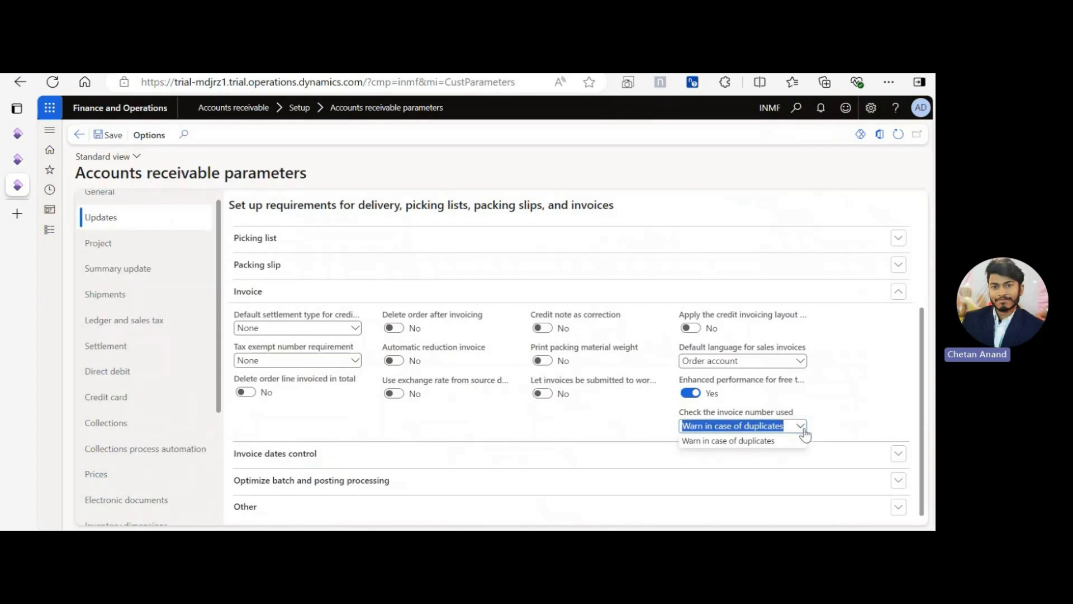
key("BackSpace")
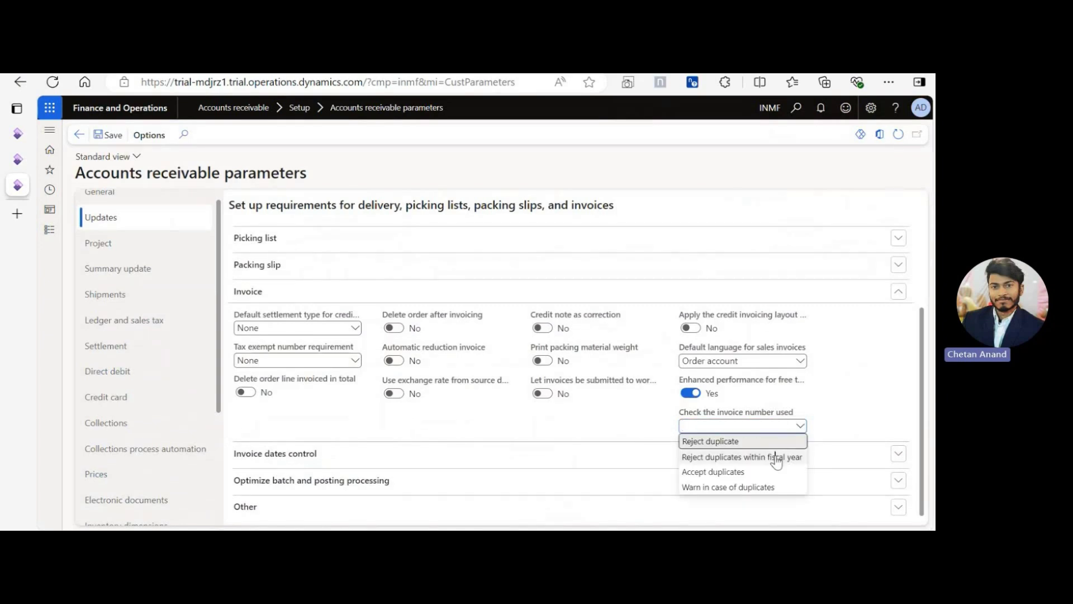
left_click(776, 462)
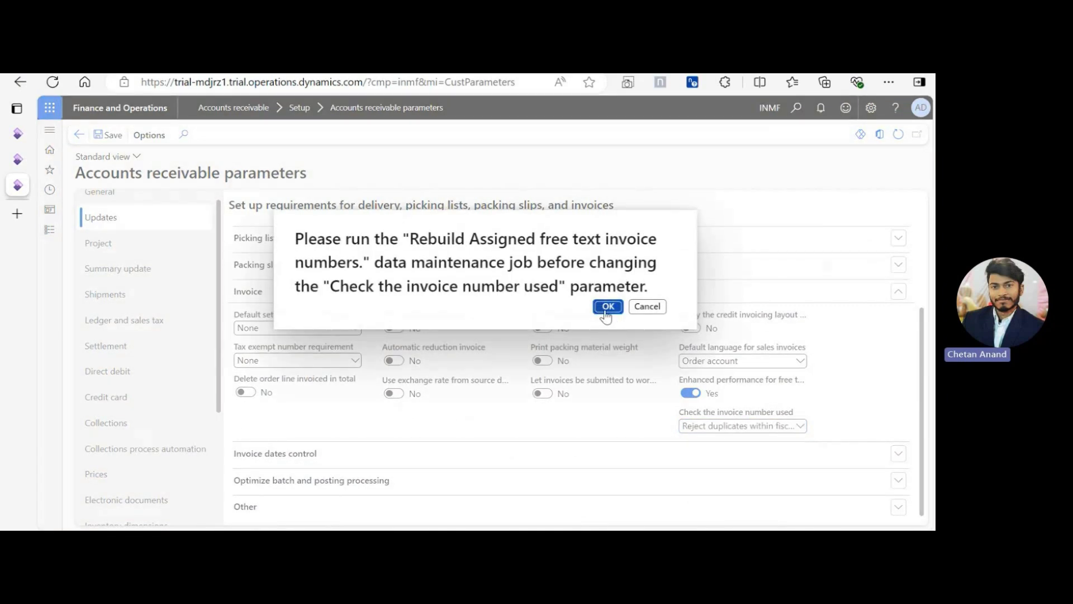
left_click(606, 307)
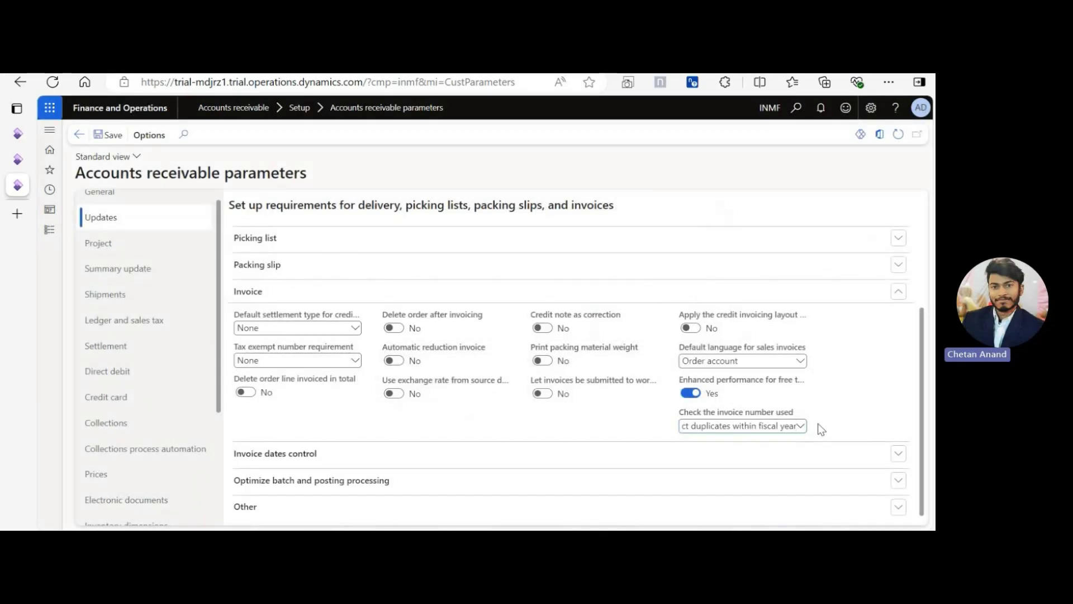
left_click(801, 429)
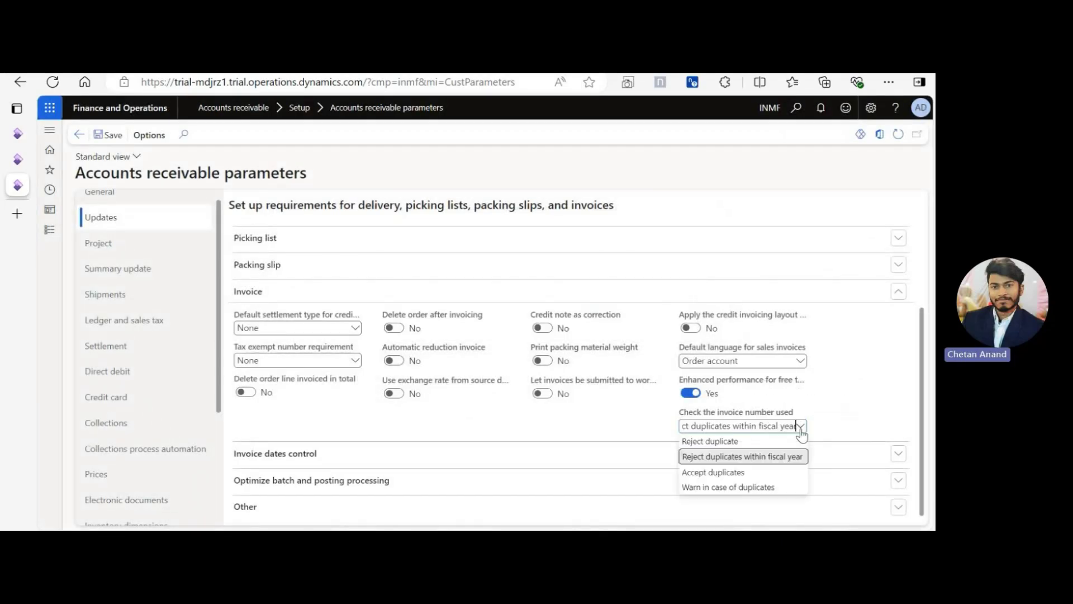
left_click(844, 426)
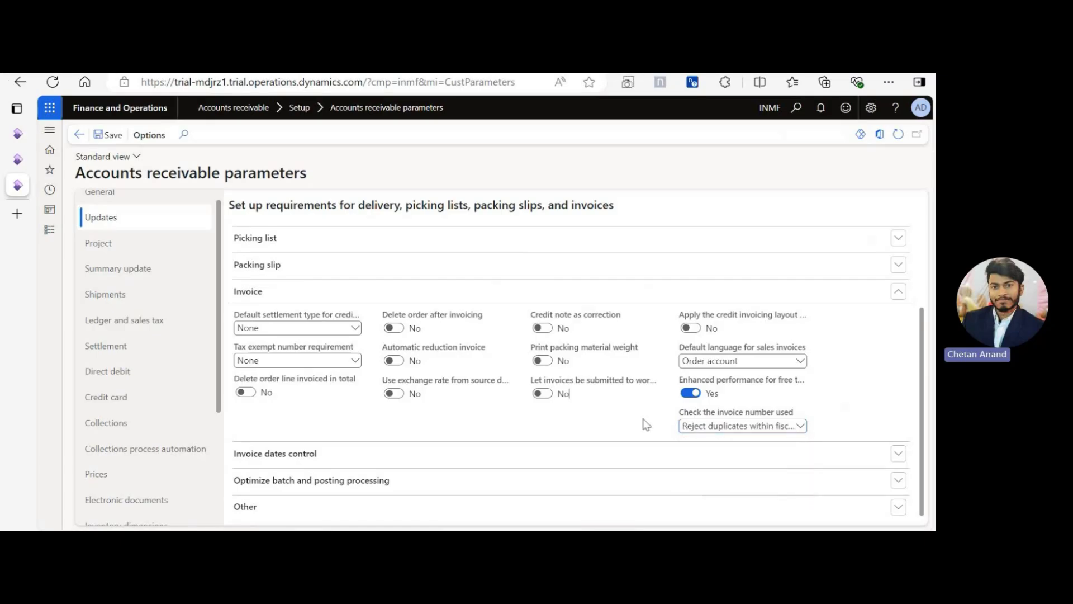
left_click(109, 135)
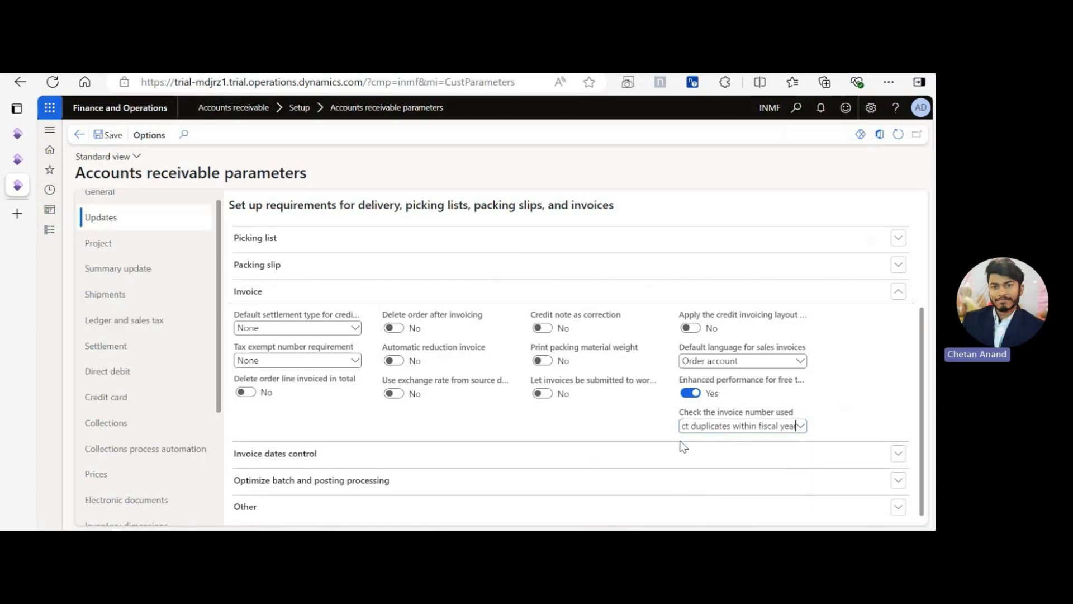
- Copy the Reject duplicates within fiscal year option text from the Check the invoice number used parameter
left_click(830, 423)
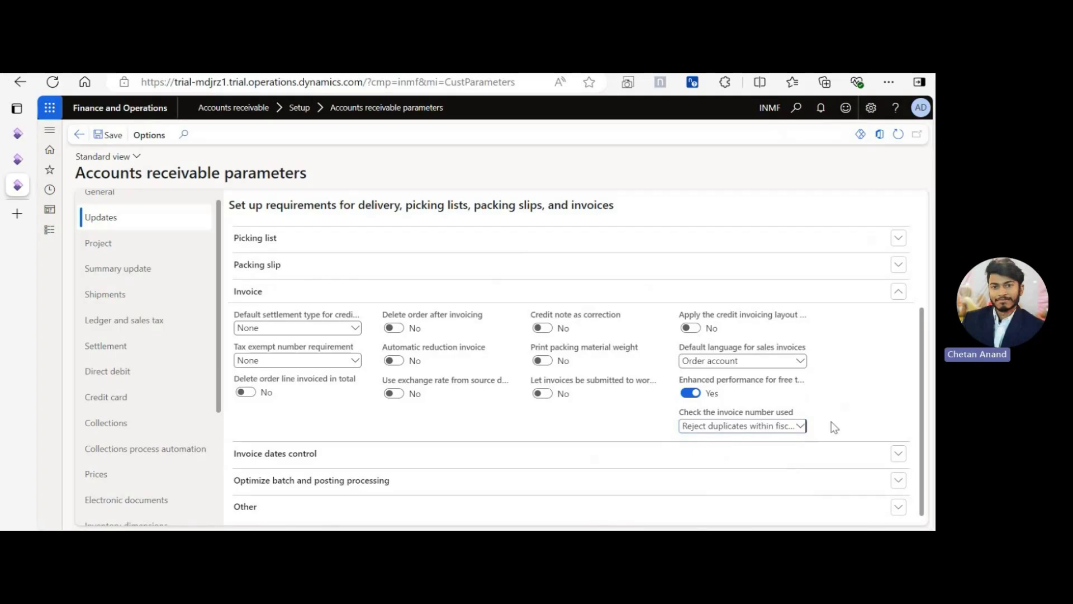
left_click(680, 426)
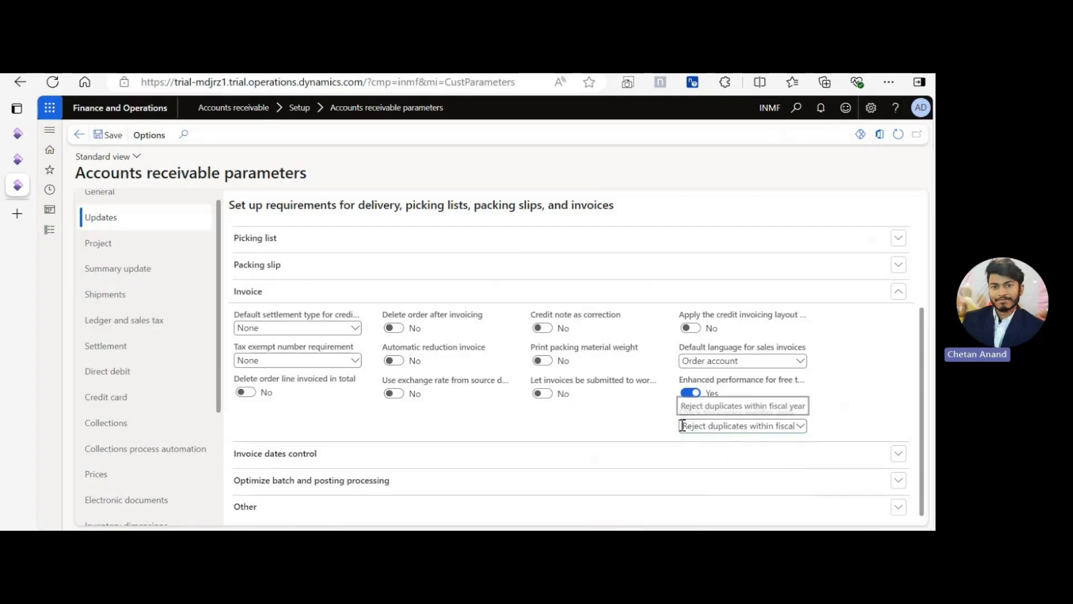
left_click(838, 418)
key("ctrl+c")
key("alt+Down")
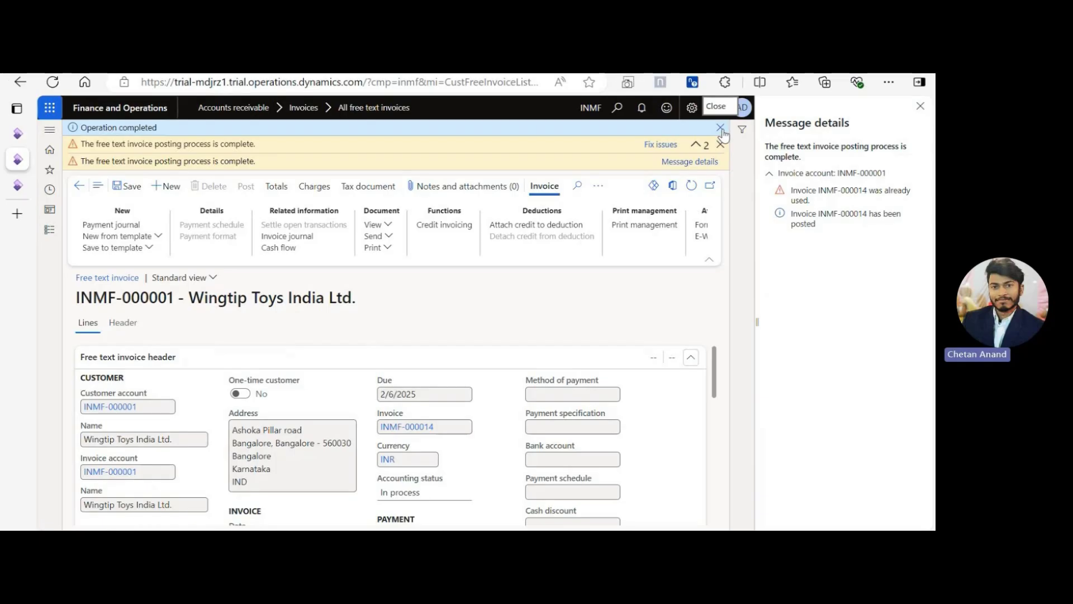
- Refresh the free text invoice number sequence Acco_1190, set its next number to 14, accept the change and return to the parameters
key("alt+Tab")
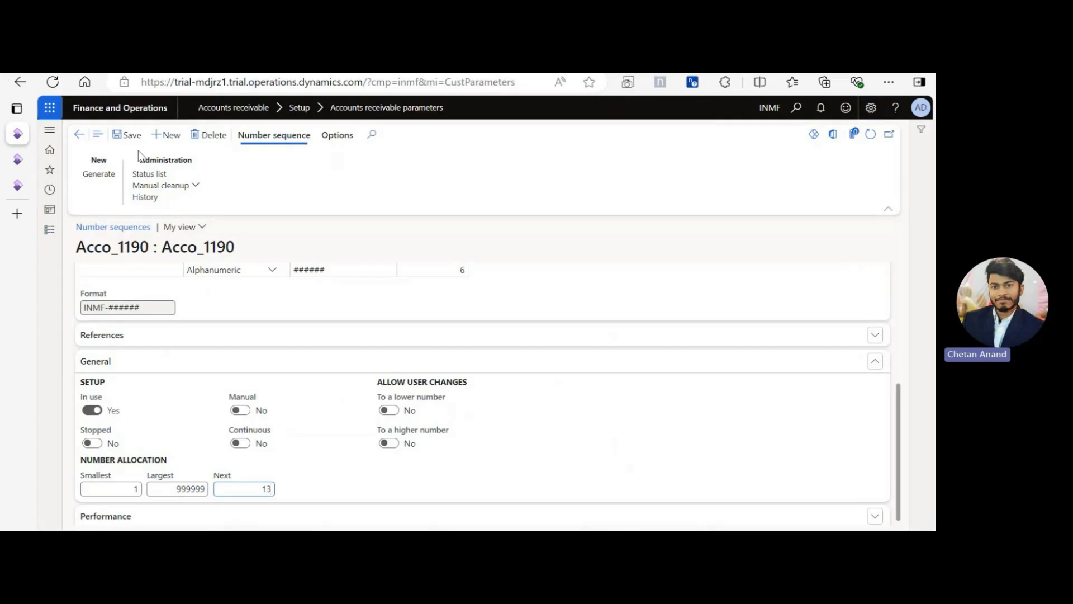
left_click(870, 134)
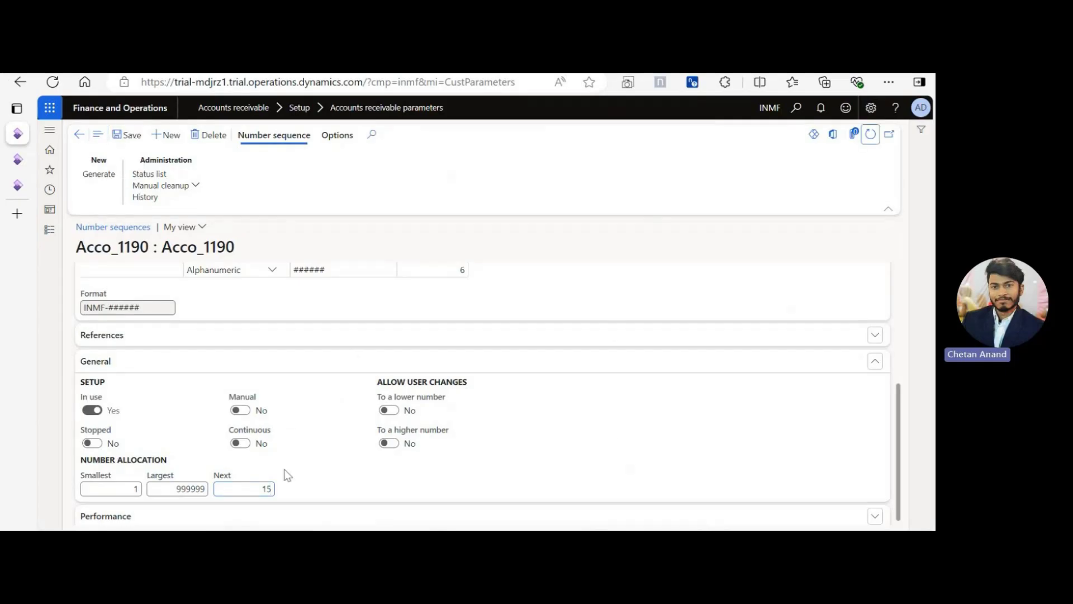
left_click(272, 489)
type("4")
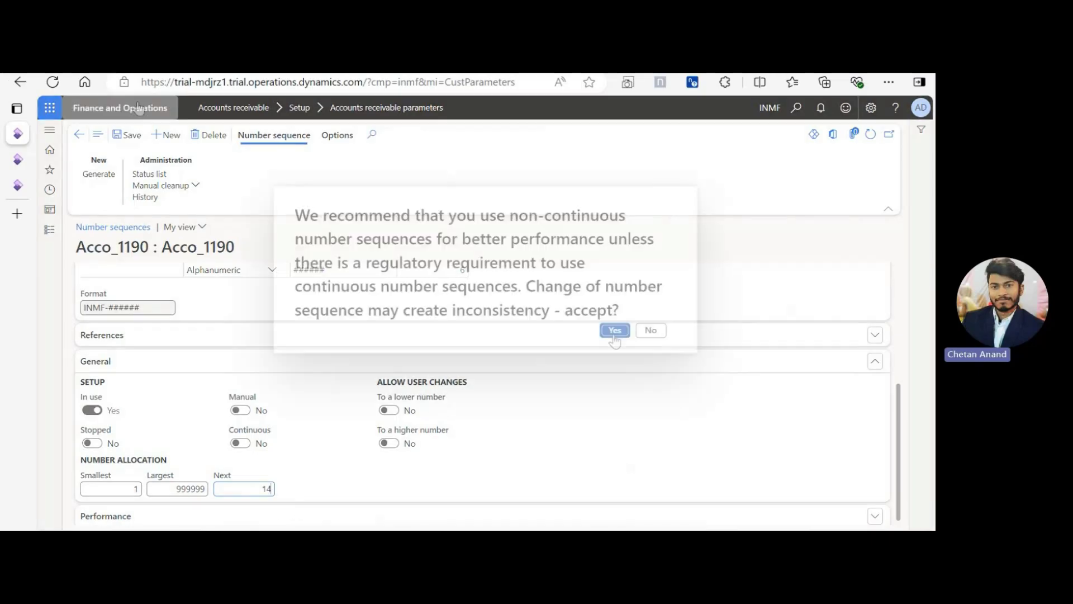
left_click(613, 329)
left_click(79, 136)
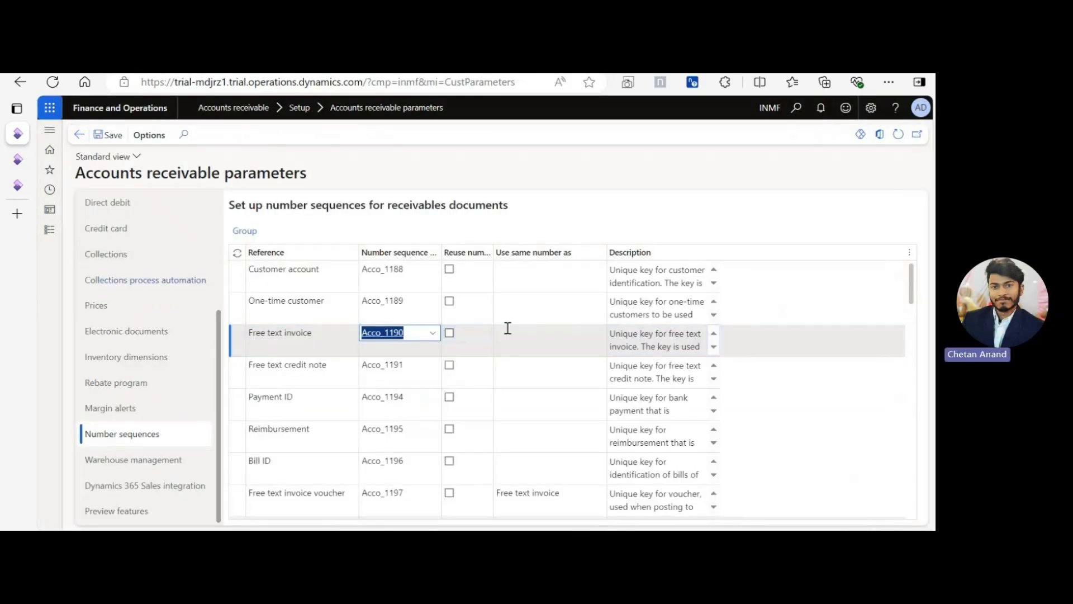
- Start another free text invoice for Wingtip Toys India Ltd. and paste Reject duplicates within fiscal year as the line description
key("alt+Tab")
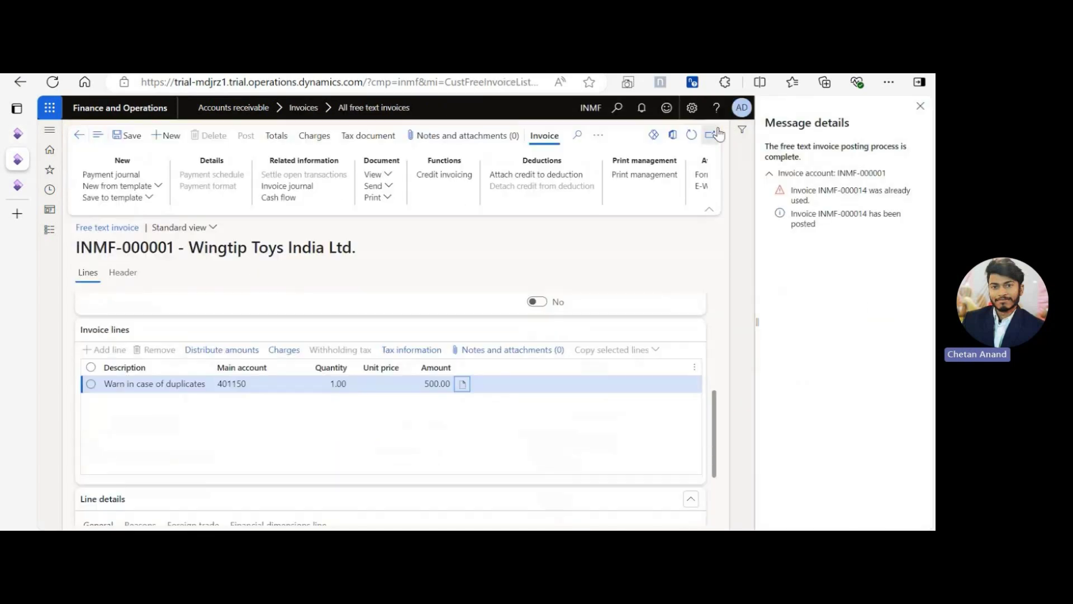
left_click(162, 134)
left_click(149, 396)
left_click(184, 429)
key("ctrl+v")
- Assign the Sales - Others main account to the new line, set its amount to 600 and check the invoice date in the header
left_click(305, 429)
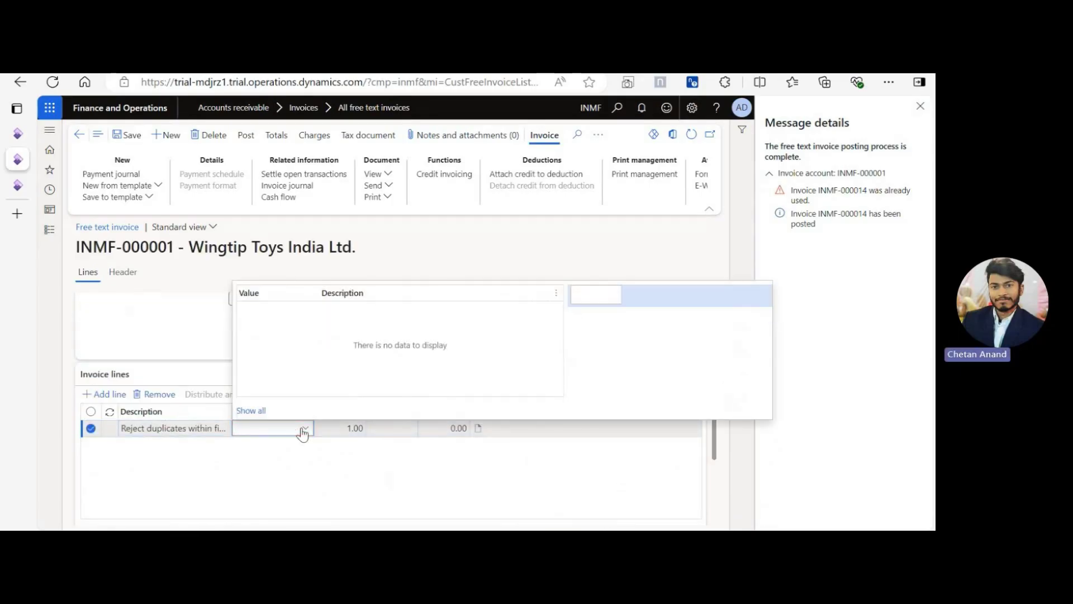
type("sale")
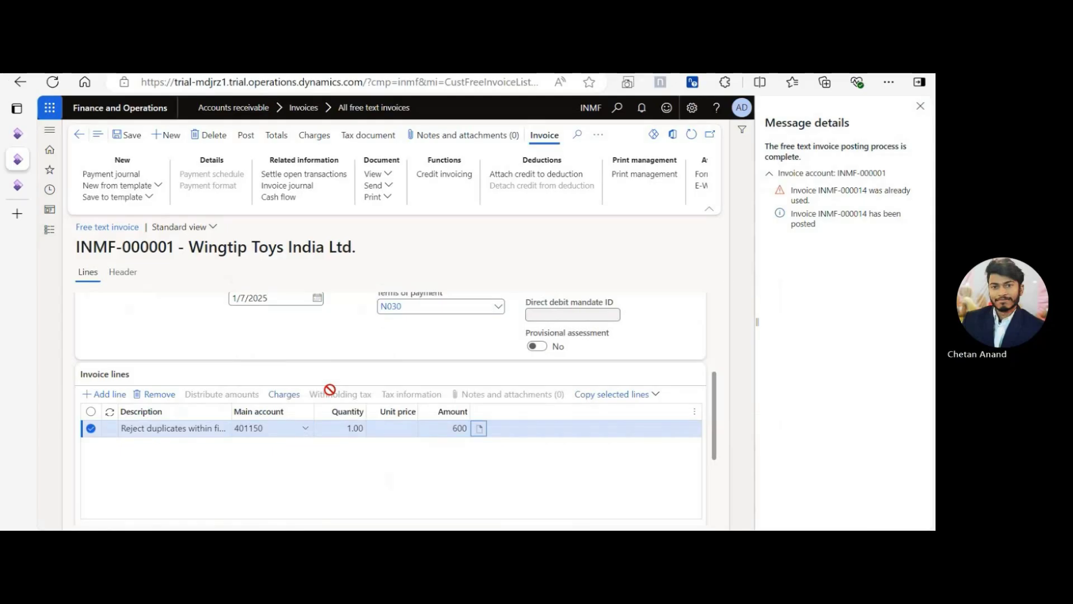
left_click(526, 508)
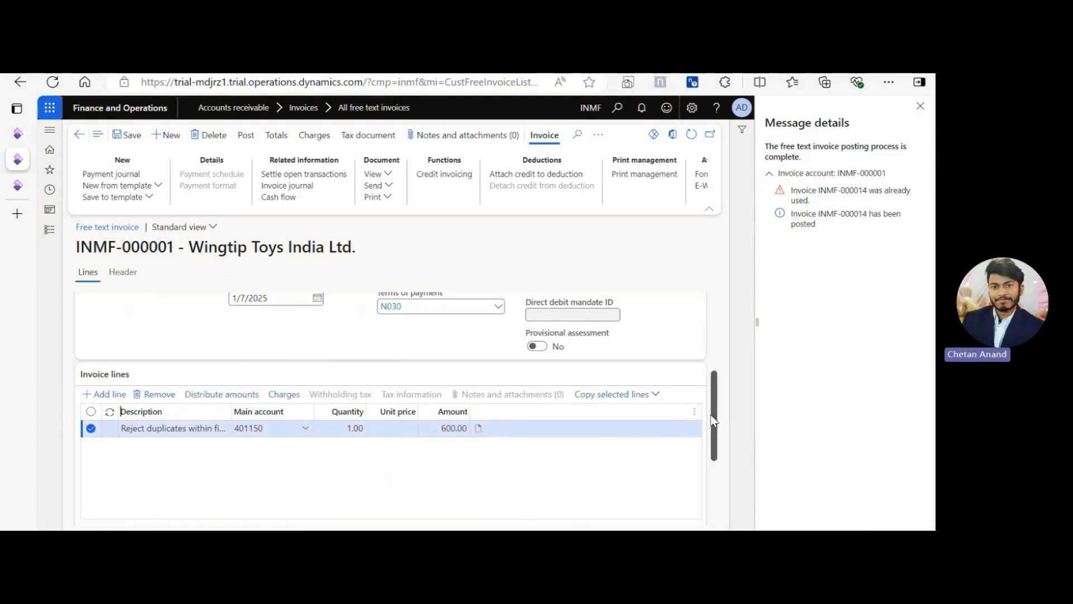
scroll(714, 421, "down", 1)
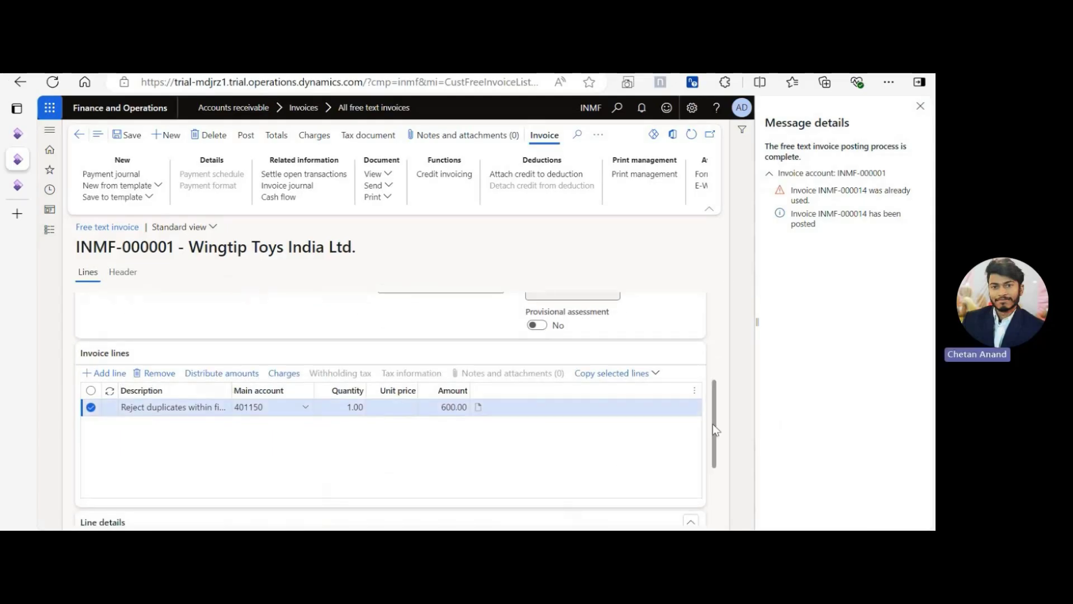
left_click_drag(715, 429, 694, 350)
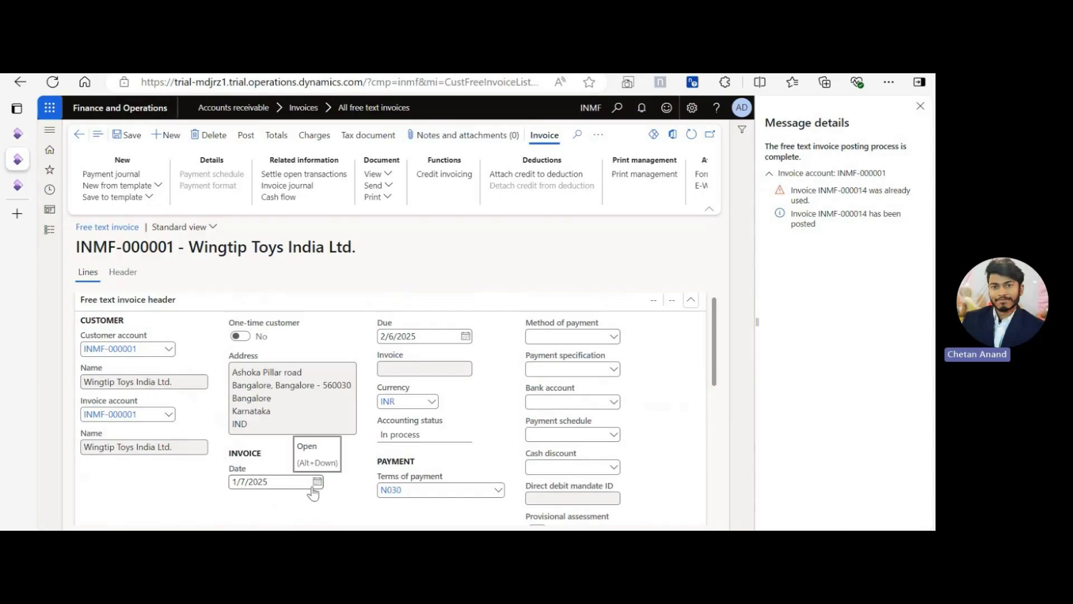
- Switch back to the Accounts receivable parameters and save the Reject duplicates within fiscal year setting again
key("alt+Tab")
key("alt+Tab")
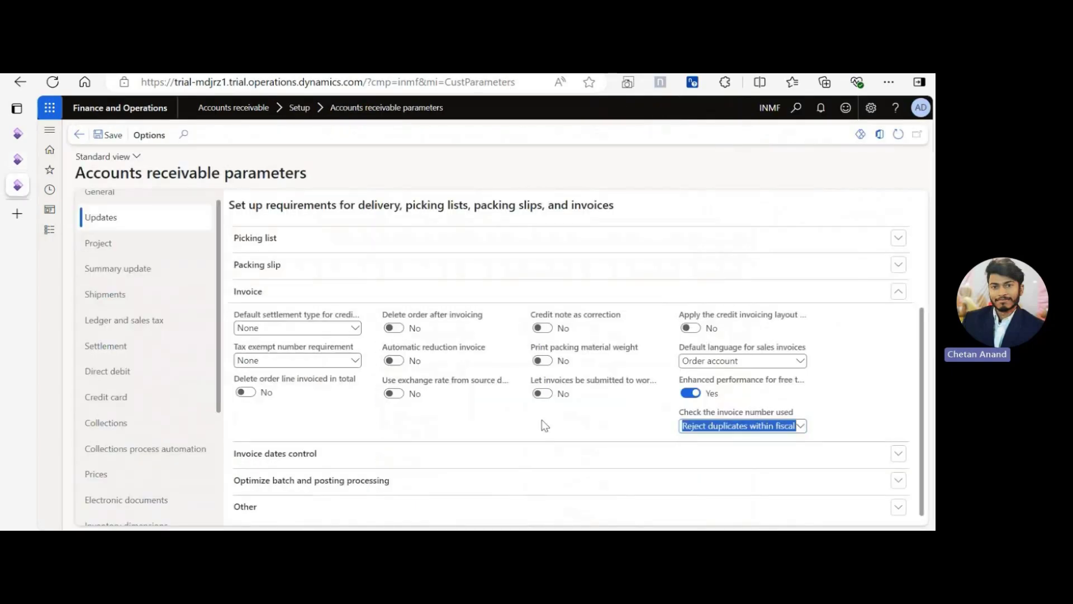
left_click(111, 135)
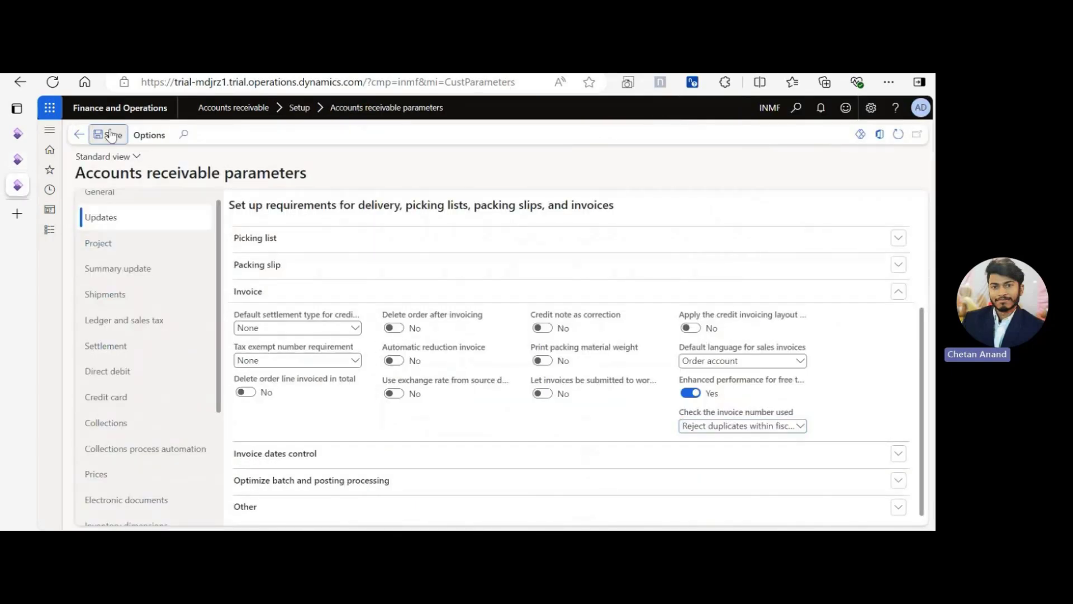
left_click(829, 402)
- Try to post the Reject duplicates within fiscal year invoice, dismiss the resulting message and check the header's invoice number
key("ctrl+shift+Tab")
left_click(244, 136)
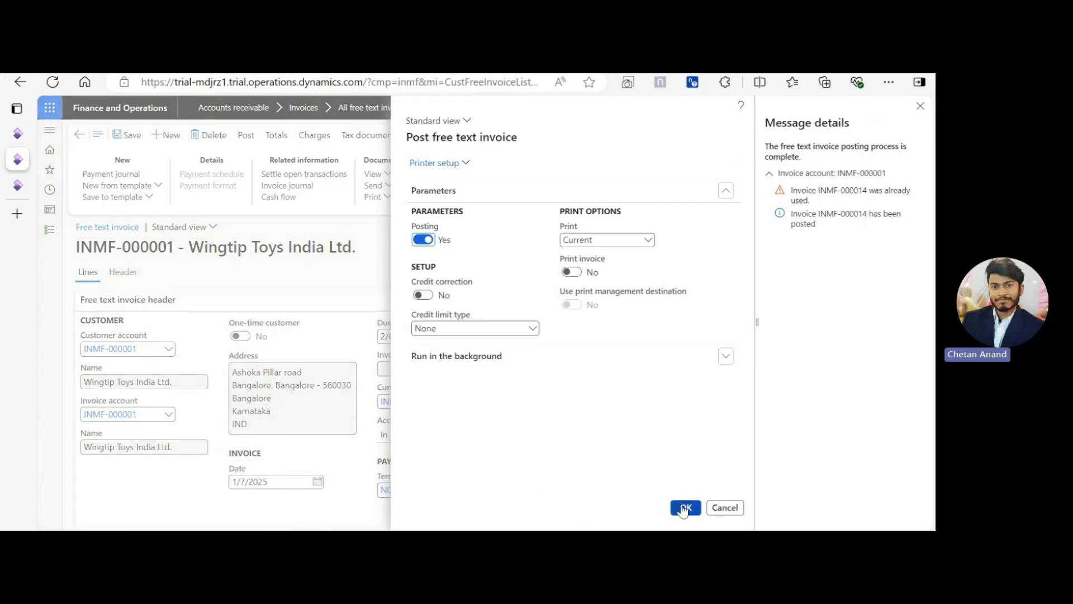
left_click(920, 106)
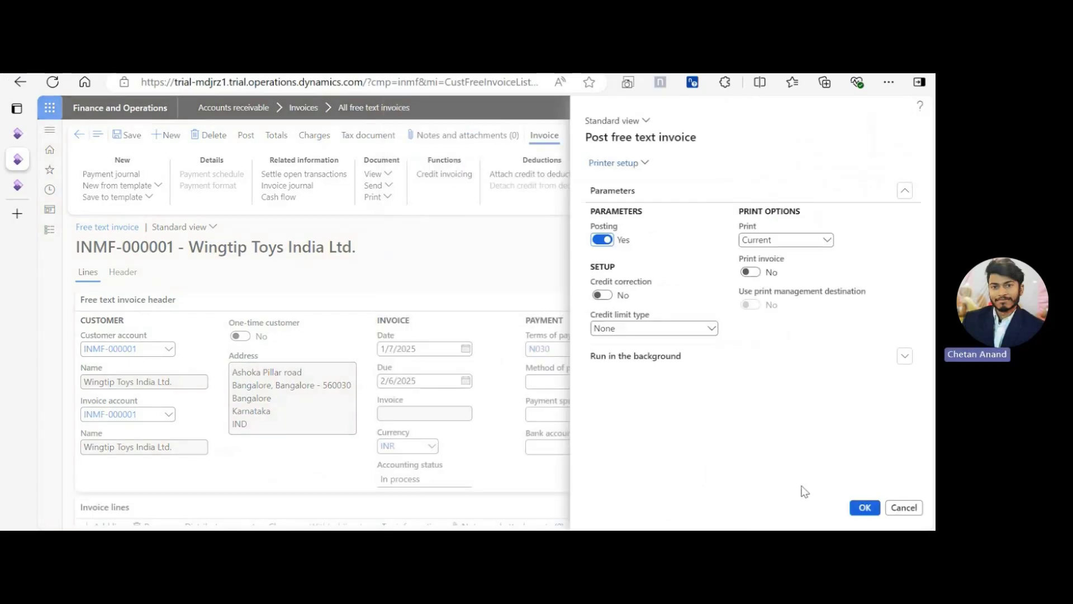
left_click(864, 508)
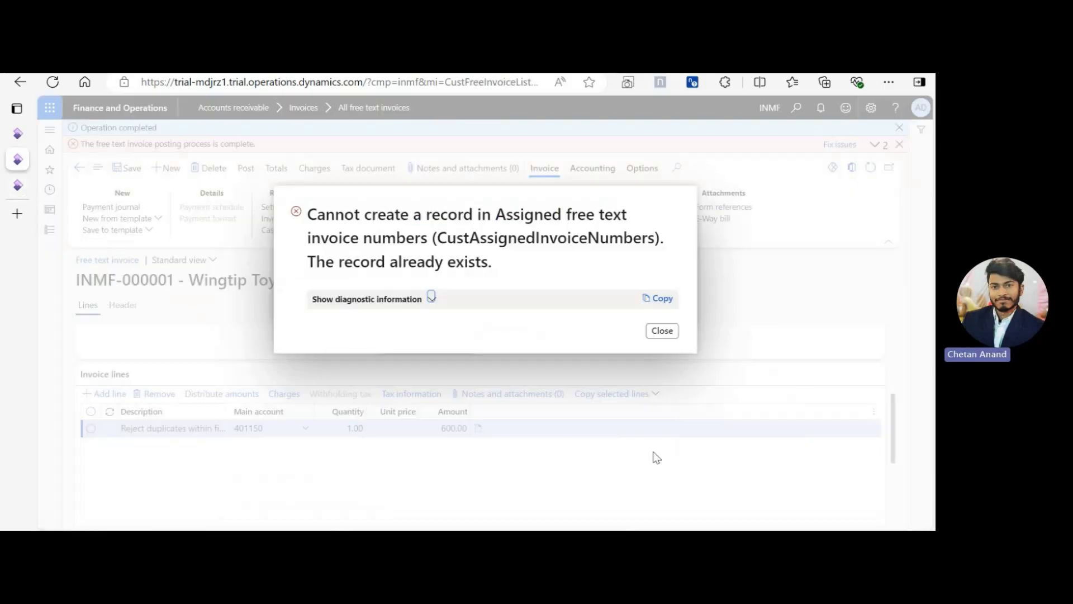
left_click(652, 332)
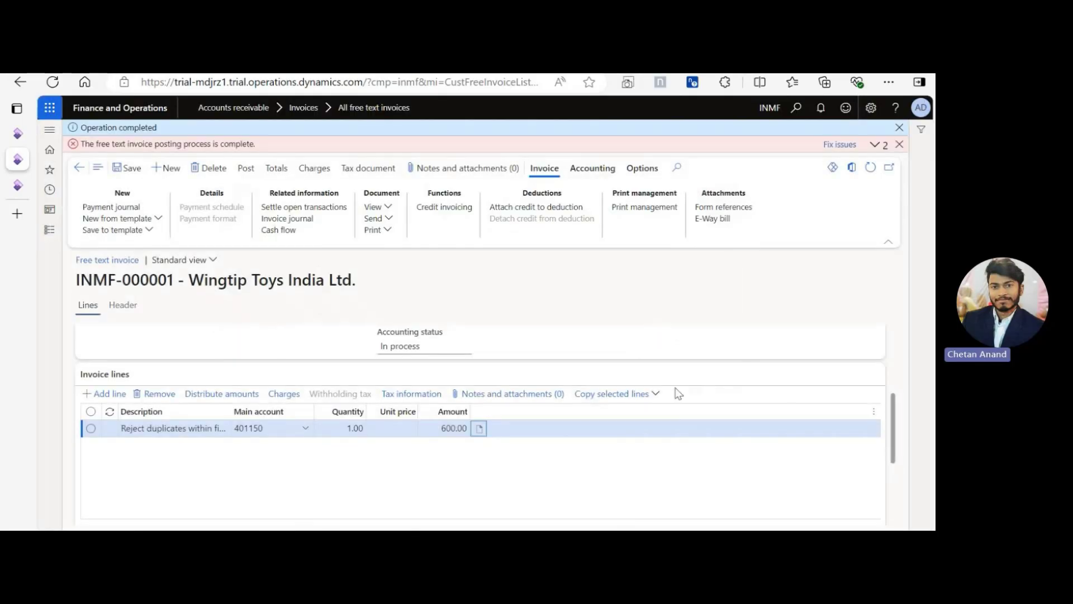
scroll(678, 392, "up", 3)
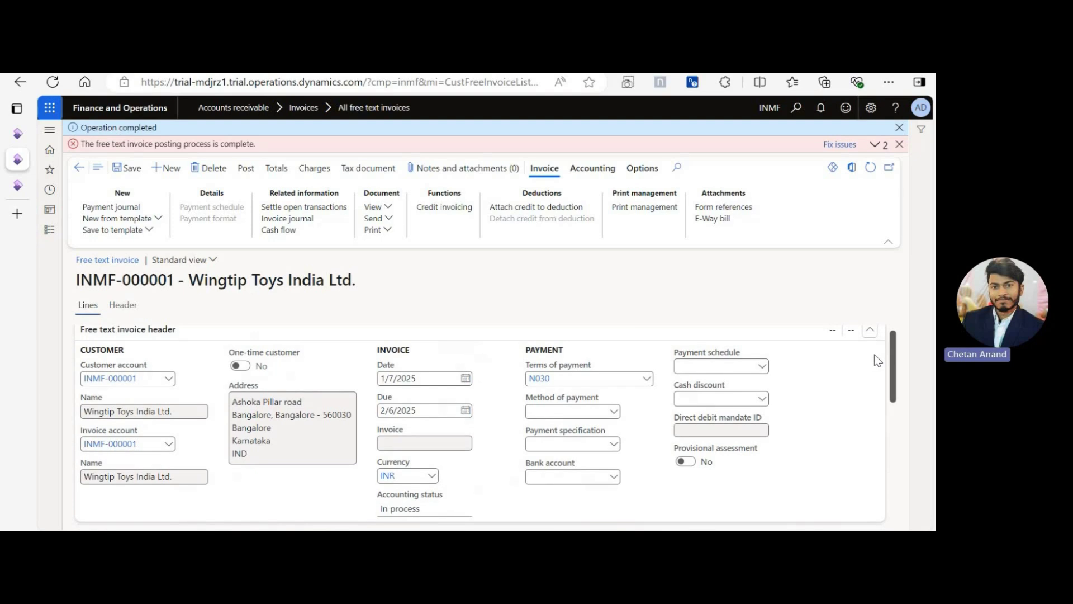
- Open the ledger calendars of the General ledger module from the parameters browser tab
left_click(20, 187)
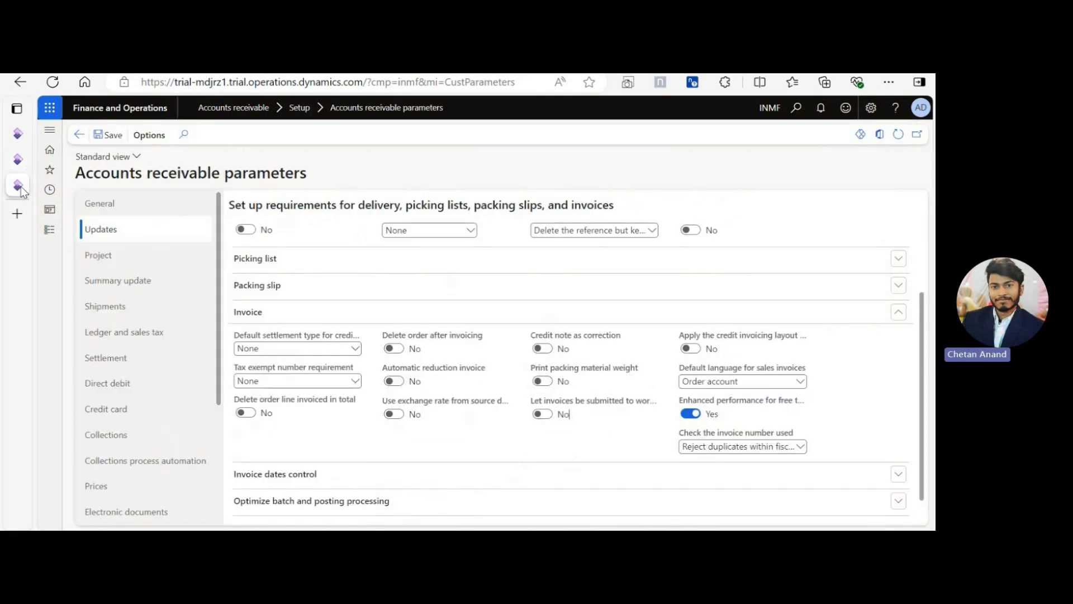
left_click(49, 229)
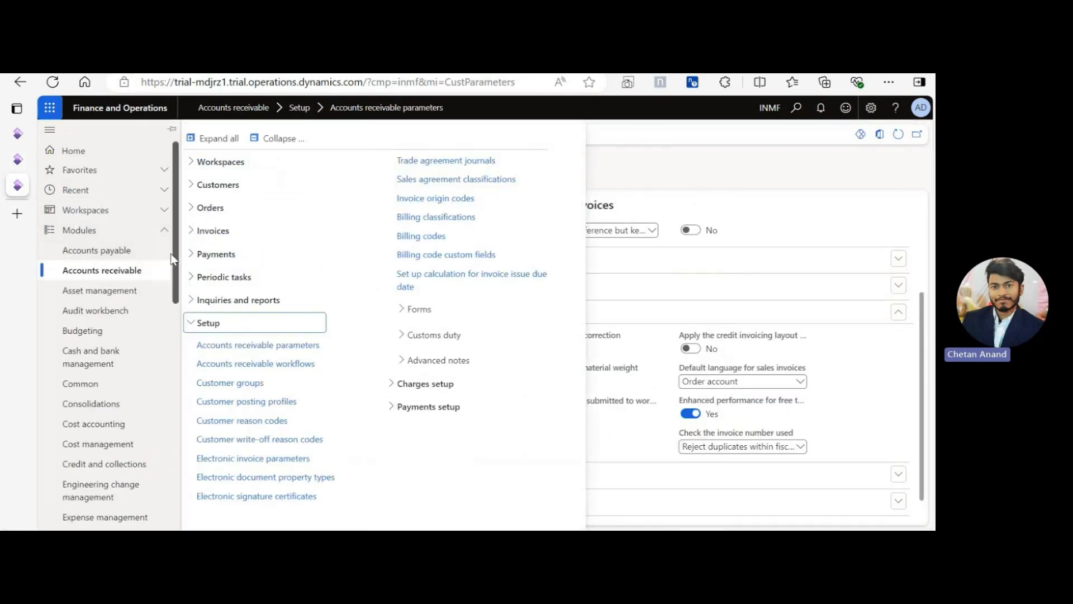
left_click_drag(174, 256, 174, 355)
left_click(98, 331)
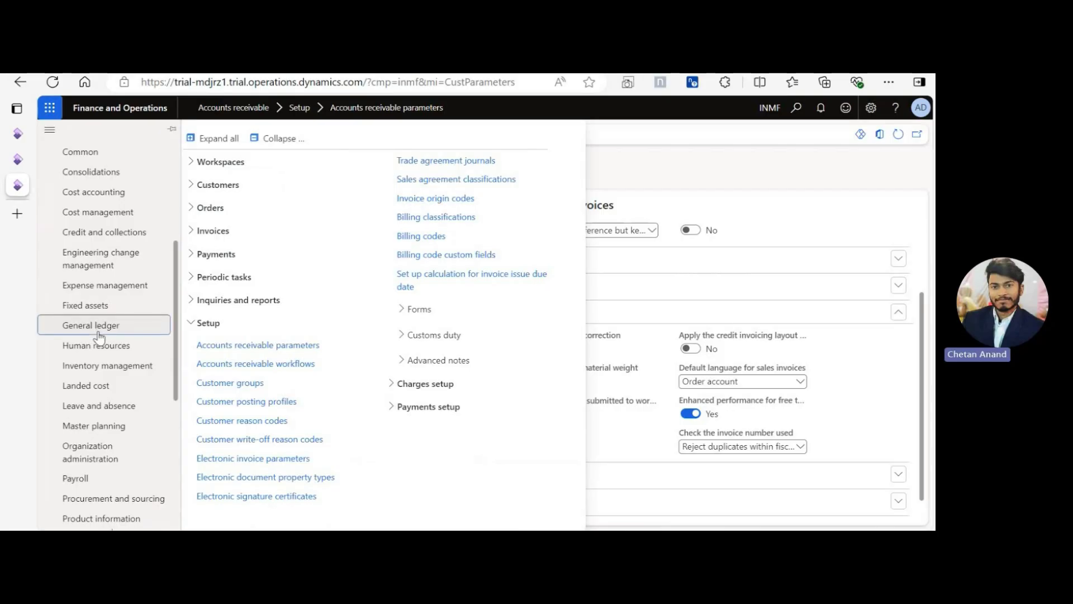
left_click(215, 351)
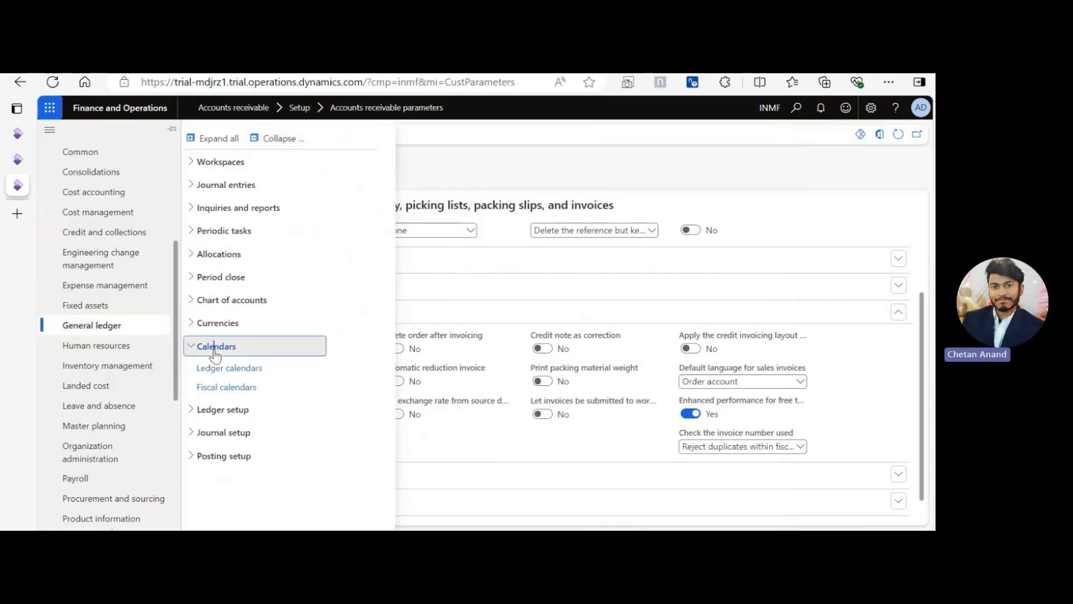
left_click(229, 367)
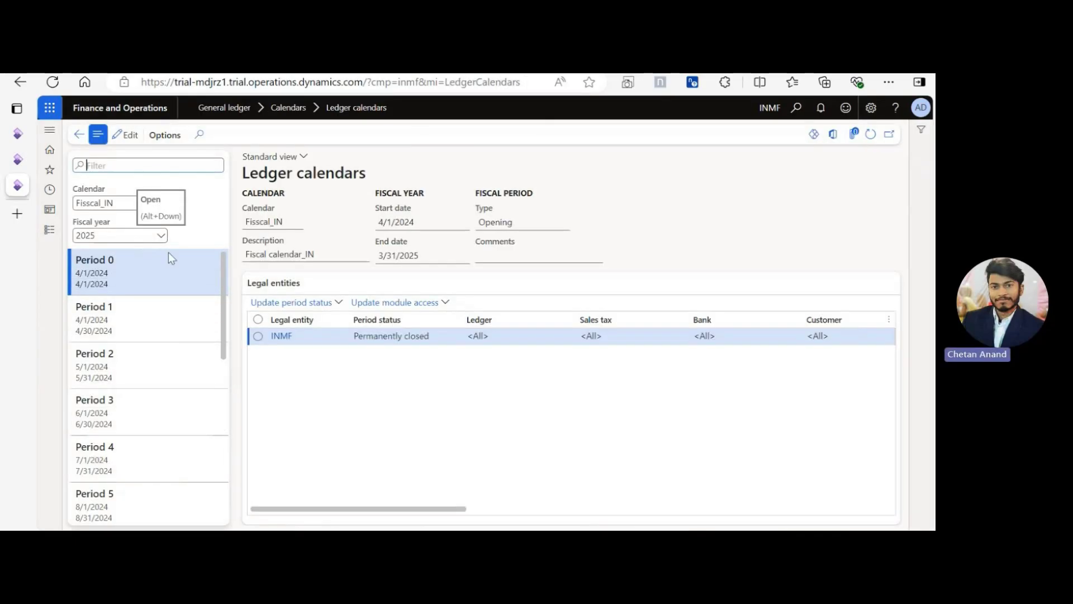
- Browse the fiscal year 2025 periods, switch the ledger calendar to fiscal year 2026 and select Period 1 to check its status
scroll(200, 414, "down", 6)
left_click_drag(223, 442, 217, 361)
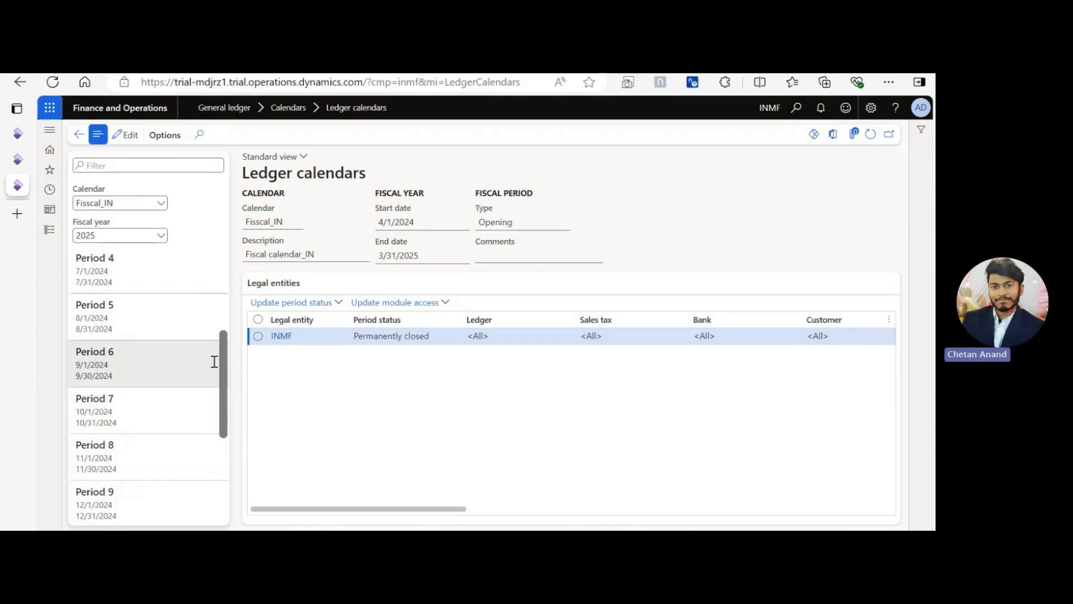
left_click(160, 237)
left_click(161, 237)
left_click(161, 237)
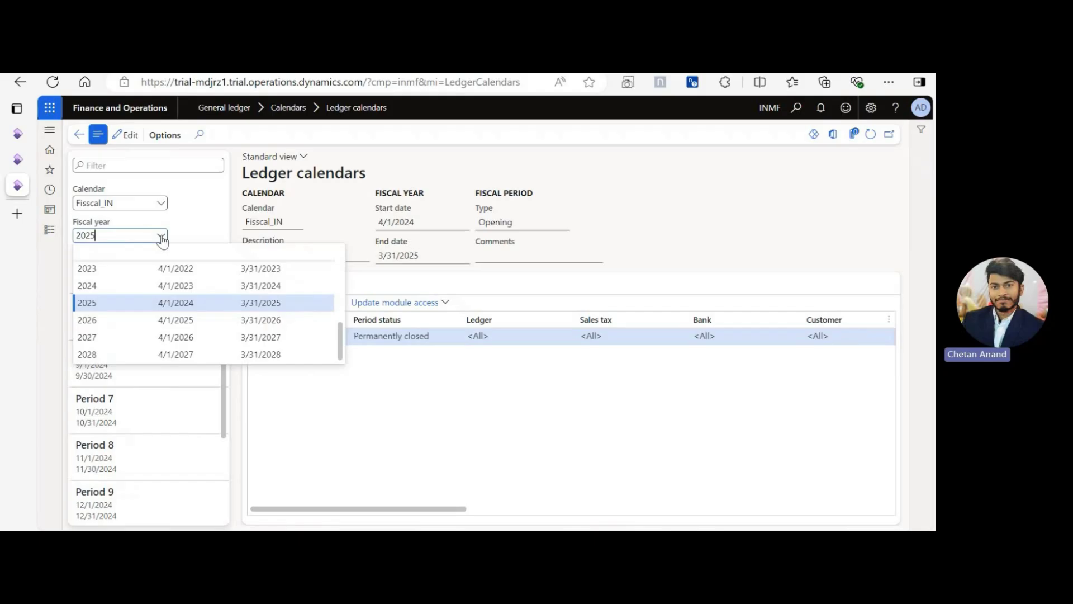
left_click(158, 320)
left_click(180, 310)
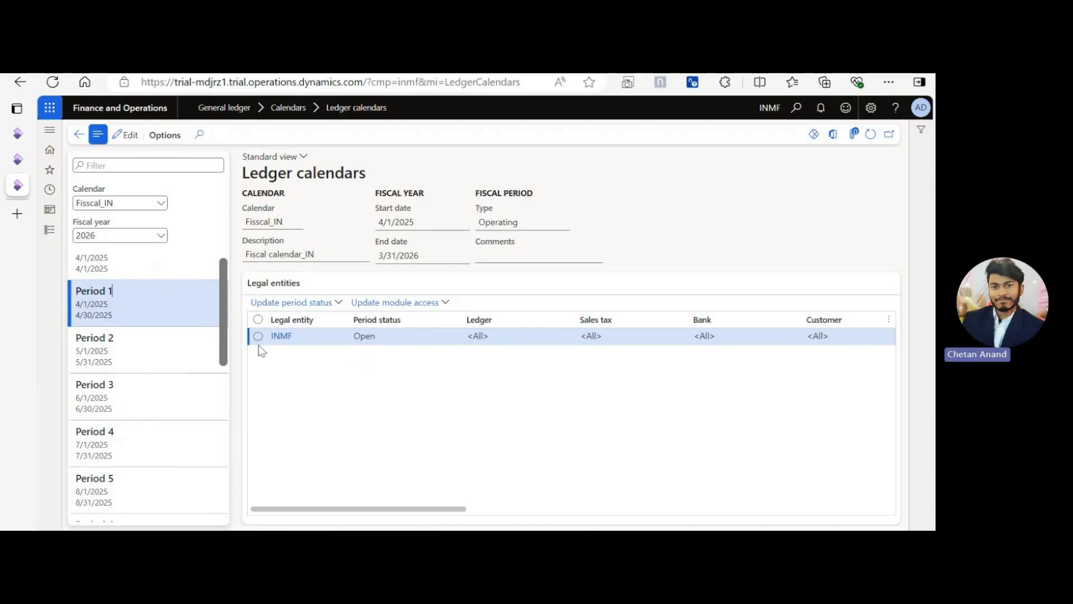
left_click(22, 159)
mouse_move(25, 160)
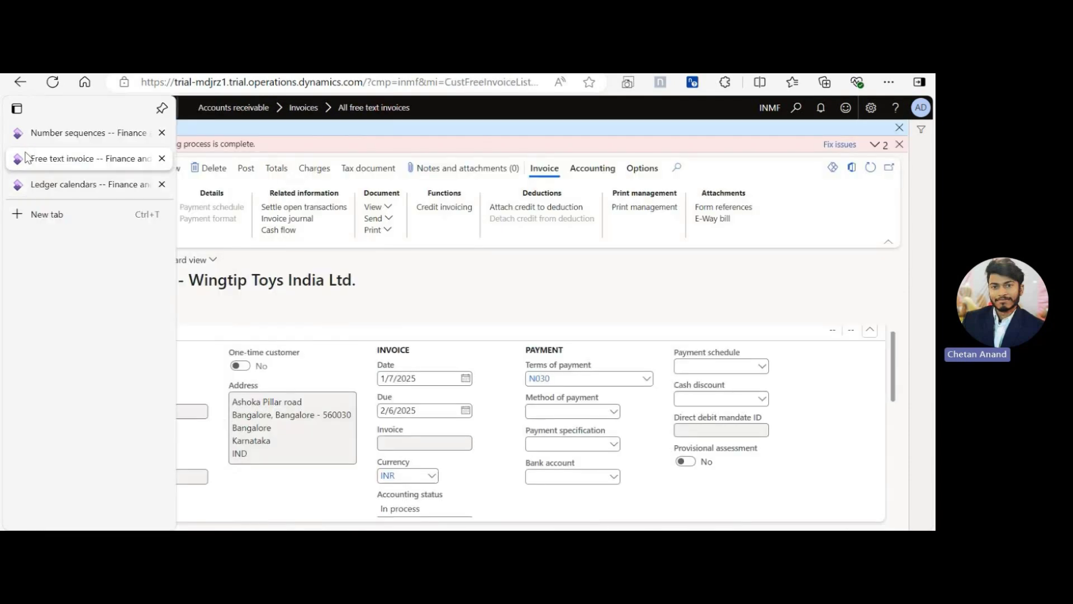
left_click(46, 185)
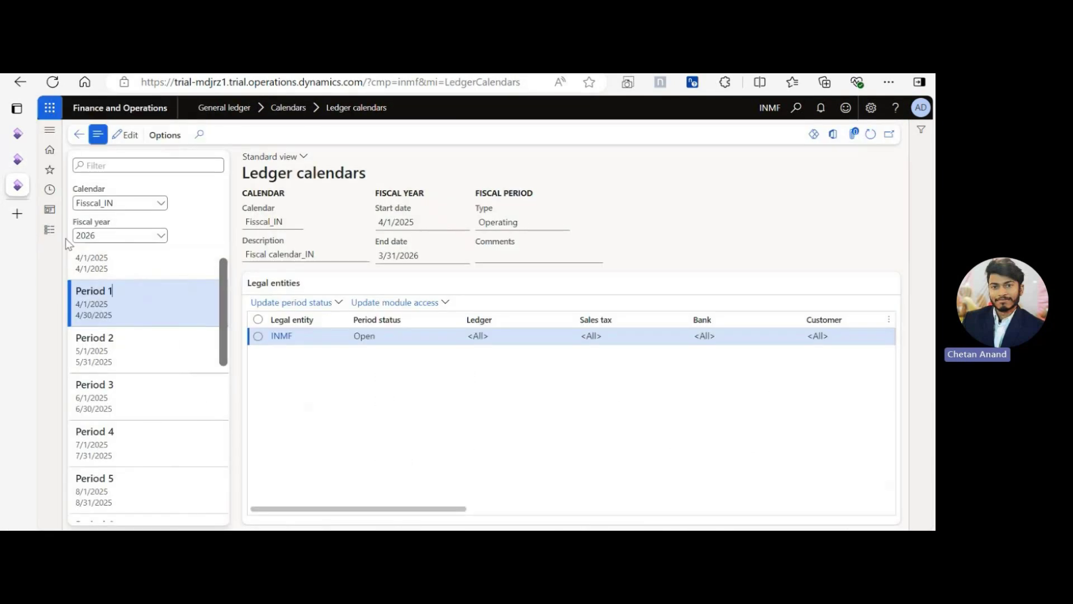
- Open the Acco_1190 number sequence from the number sequences of the Accounts receivable parameters
left_click(51, 231)
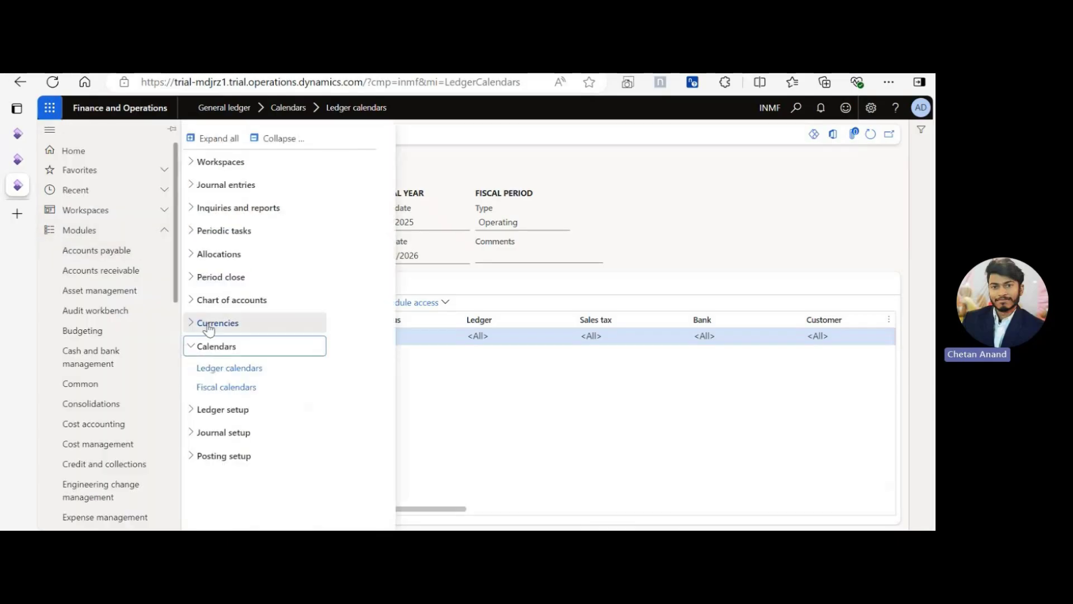
left_click(127, 271)
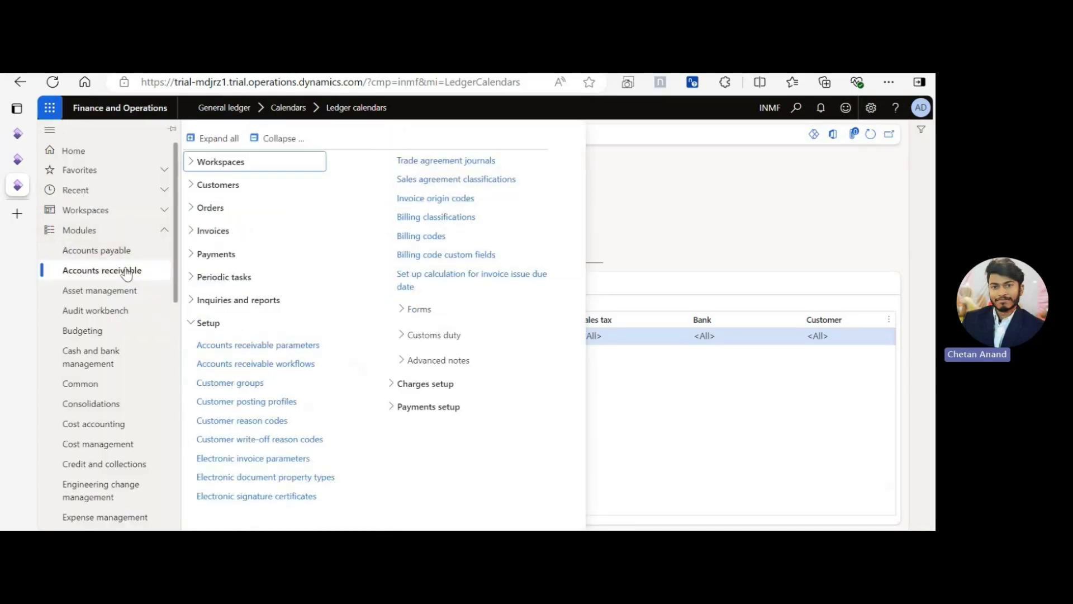
left_click(258, 345)
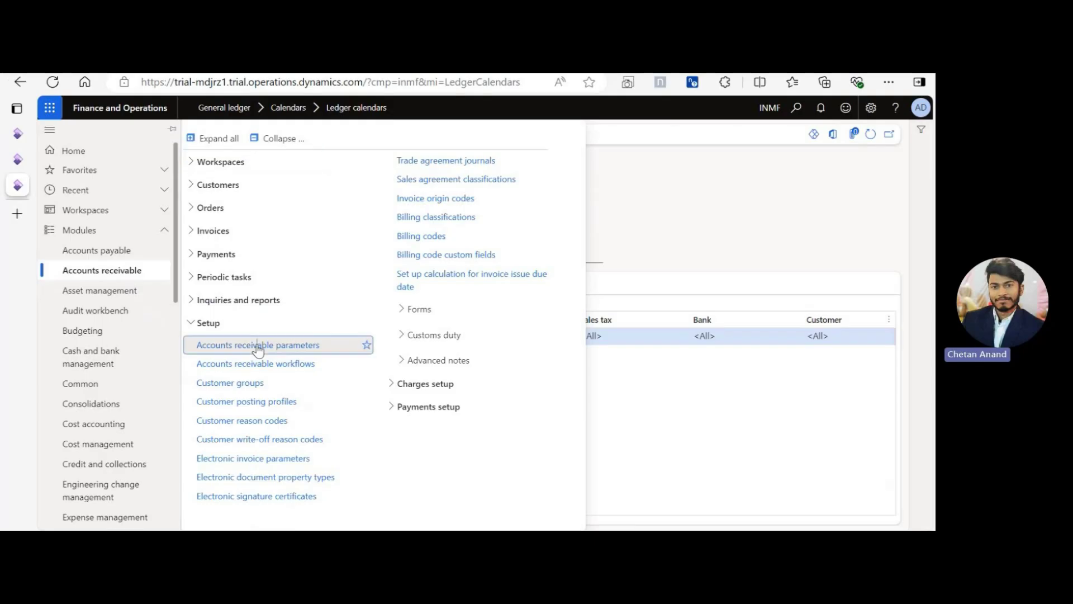
scroll(132, 494, "down", 3)
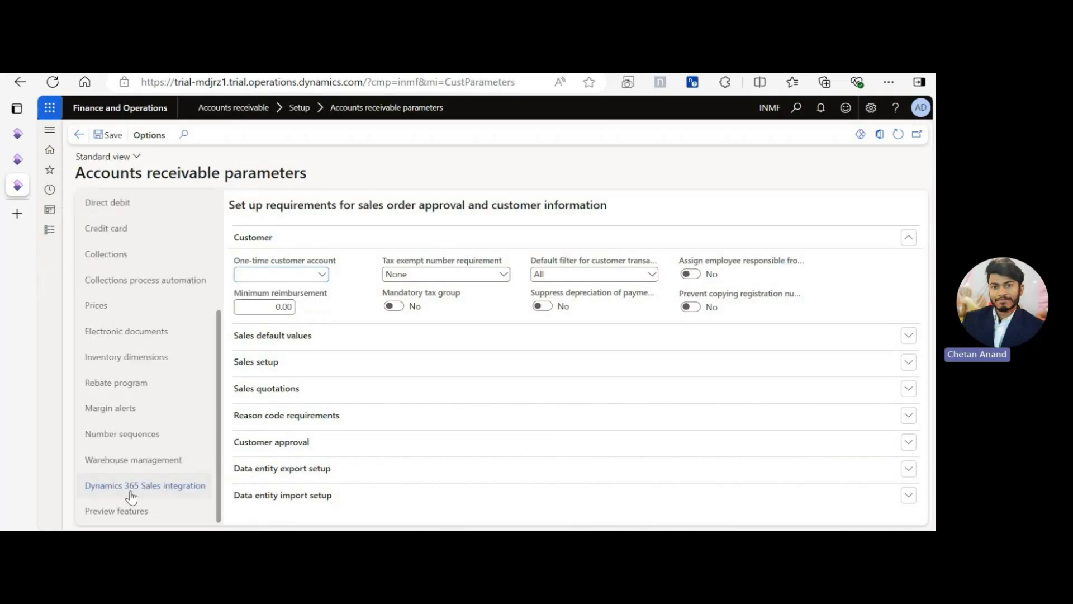
left_click(112, 442)
left_click(378, 335)
left_click(378, 335)
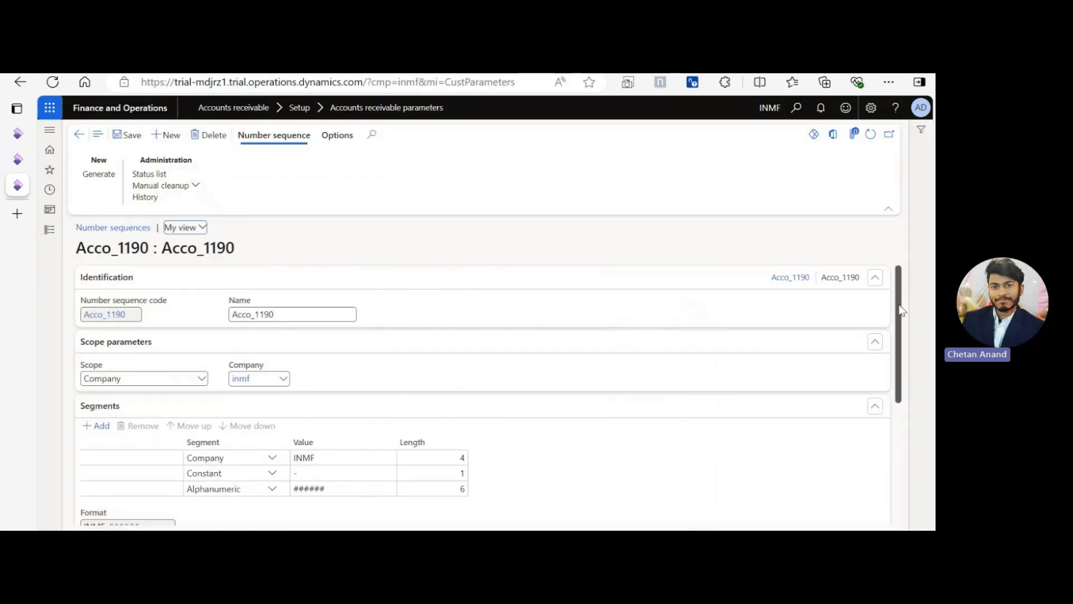
- Set the next number of the Acco_1190 sequence to 14, accept the number sequence change and save it
left_click_drag(901, 313, 904, 454)
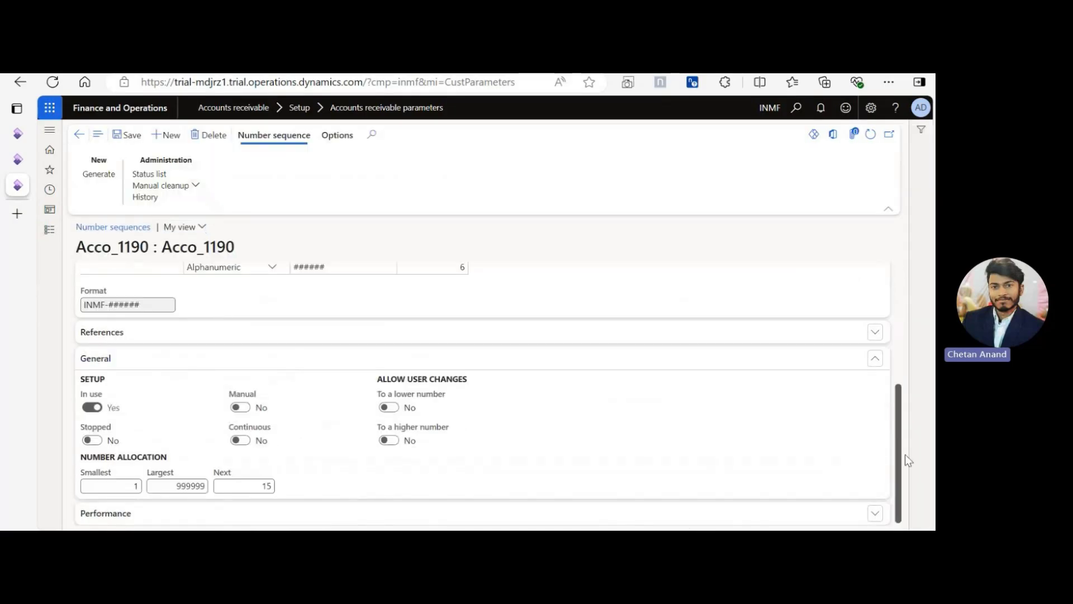
left_click(272, 485)
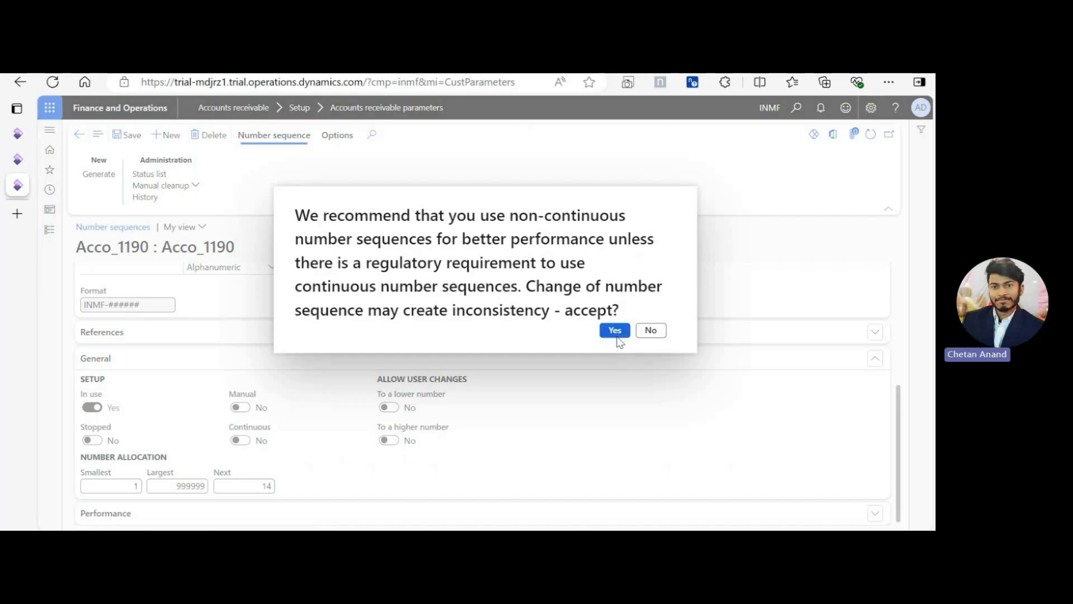
left_click(615, 331)
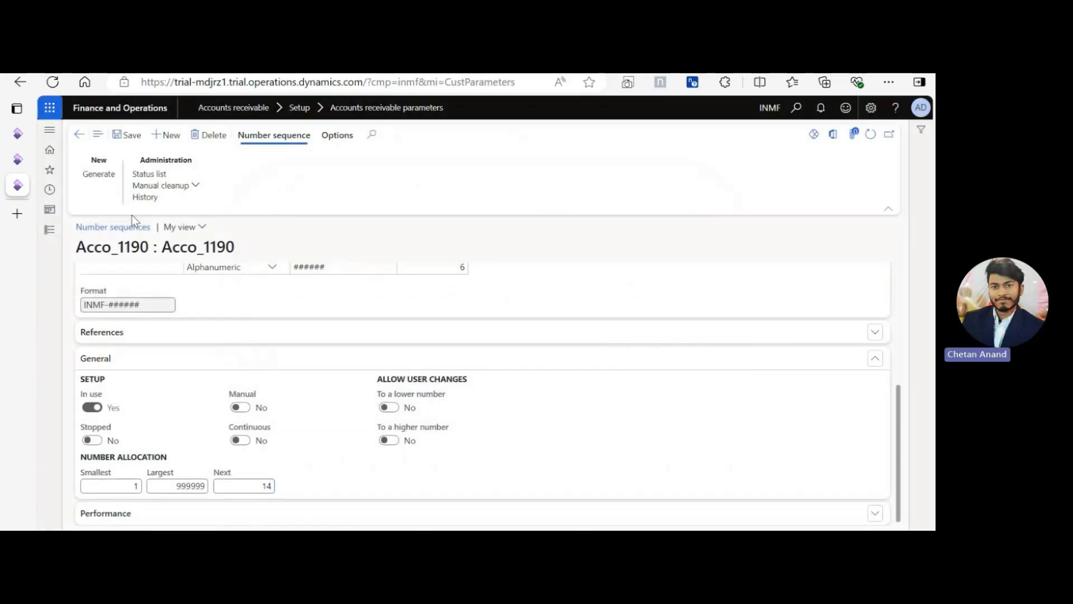
left_click(128, 136)
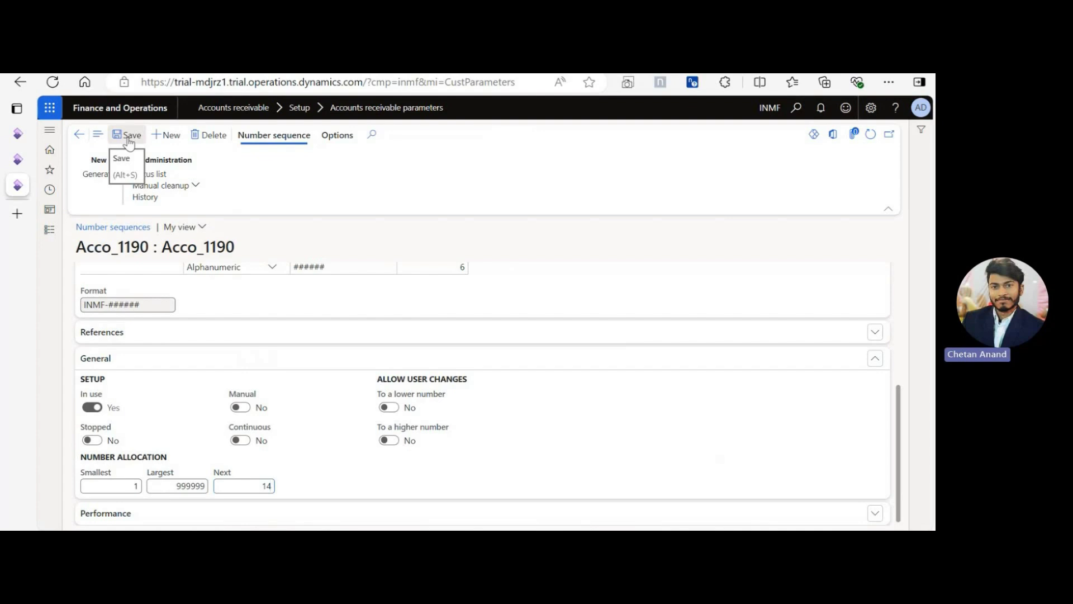
left_click(129, 137)
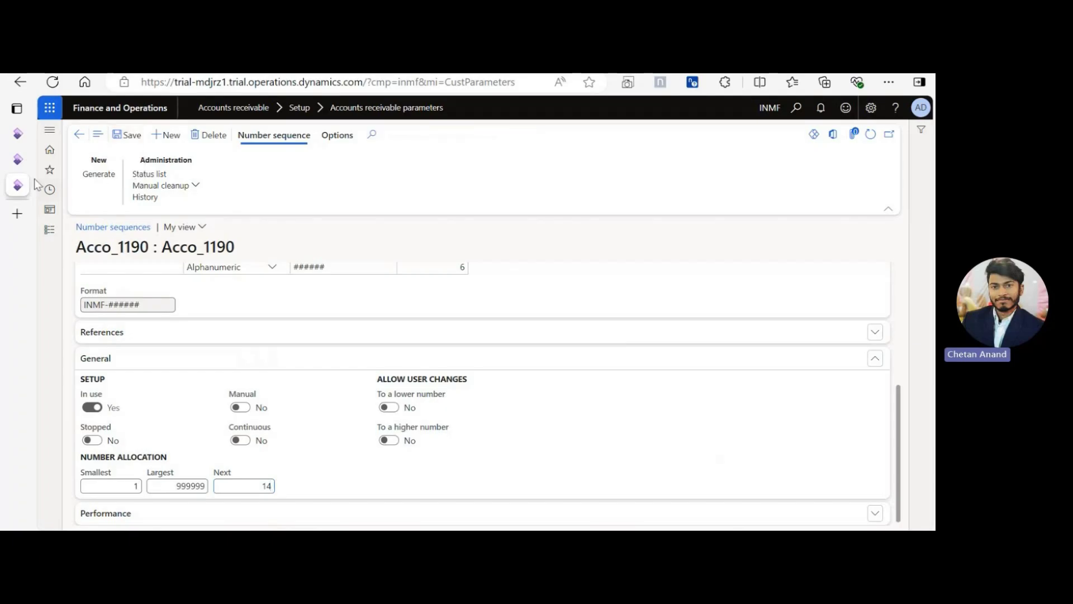
- Return to the Reject duplicates within fiscal year free text invoice, dismiss its messages and set the invoice date to 4/23/2025
left_click(21, 156)
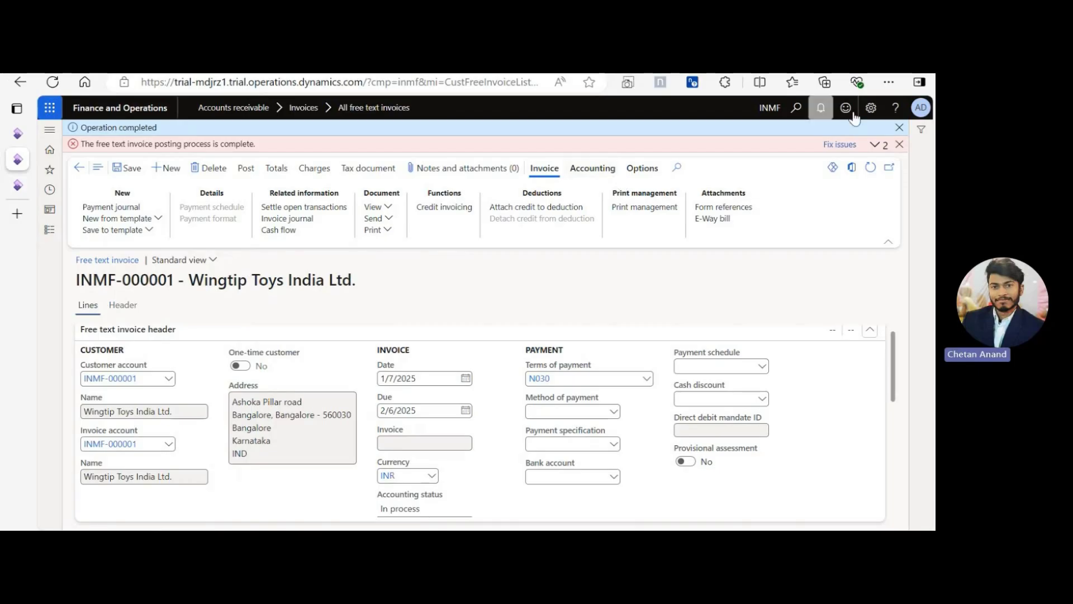
left_click(899, 127)
scroll(903, 335, "down", 3)
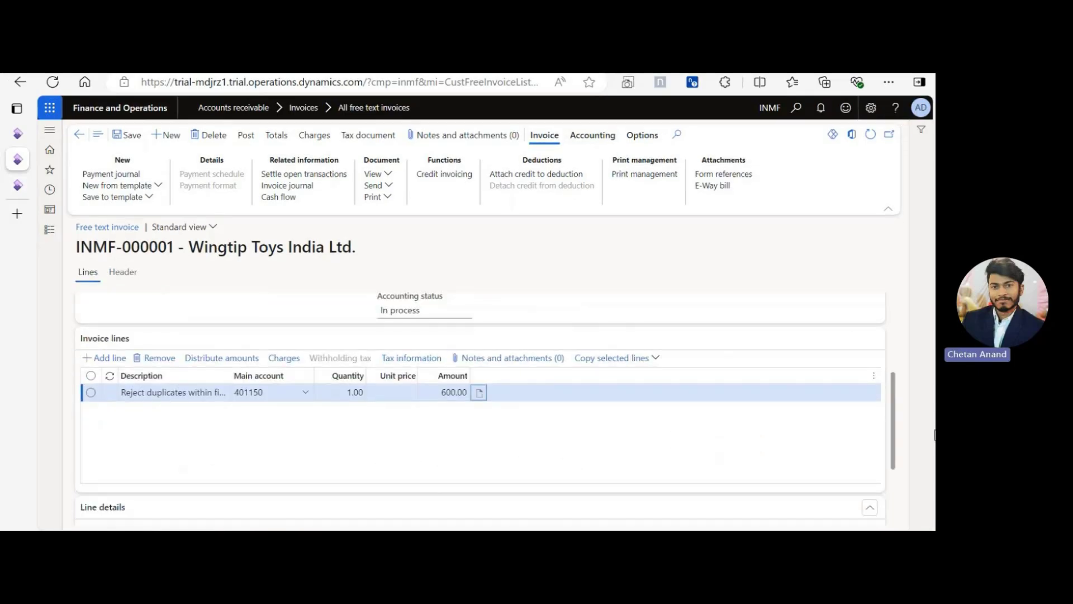
scroll(671, 392, "up", 3)
left_click(465, 347)
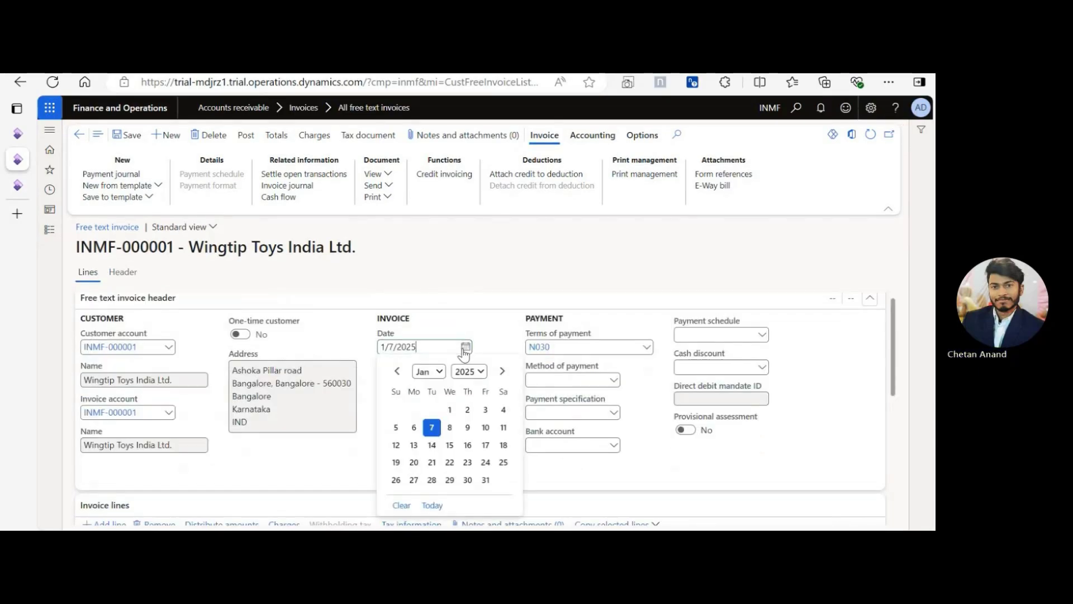
left_click(502, 372)
double_click(501, 372)
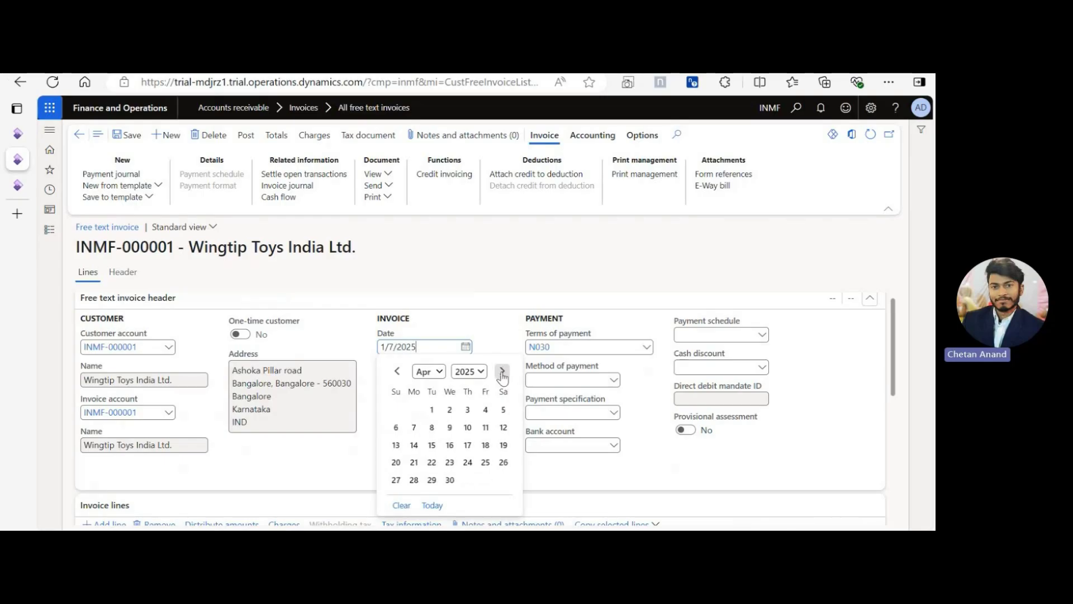
left_click(450, 464)
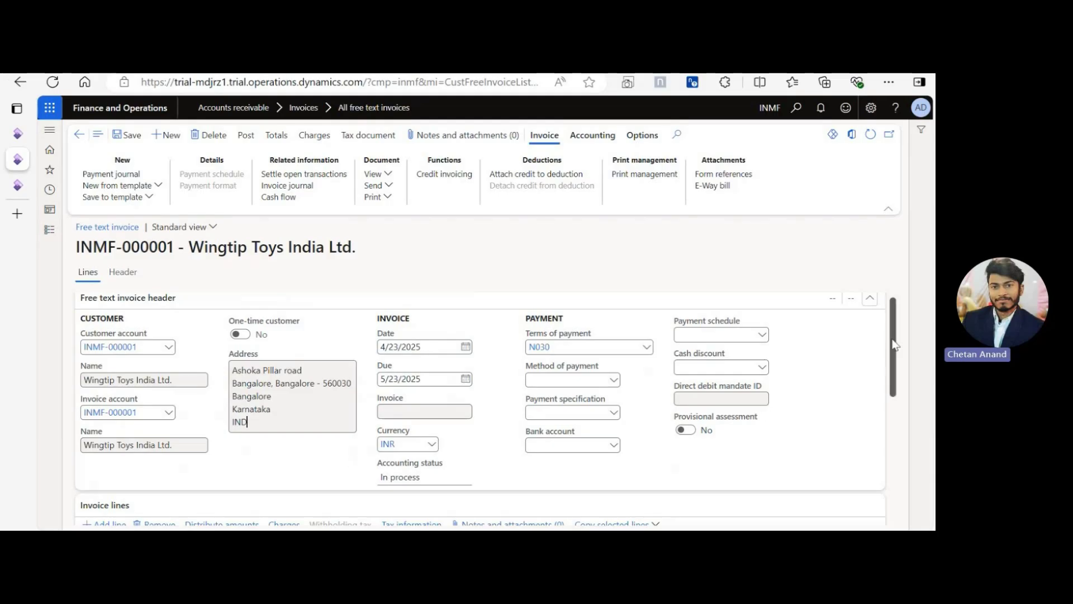
- Review the redated free text invoice and post it with the posting parameters unchanged
scroll(892, 345, "down", 2)
scroll(892, 345, "up", 2)
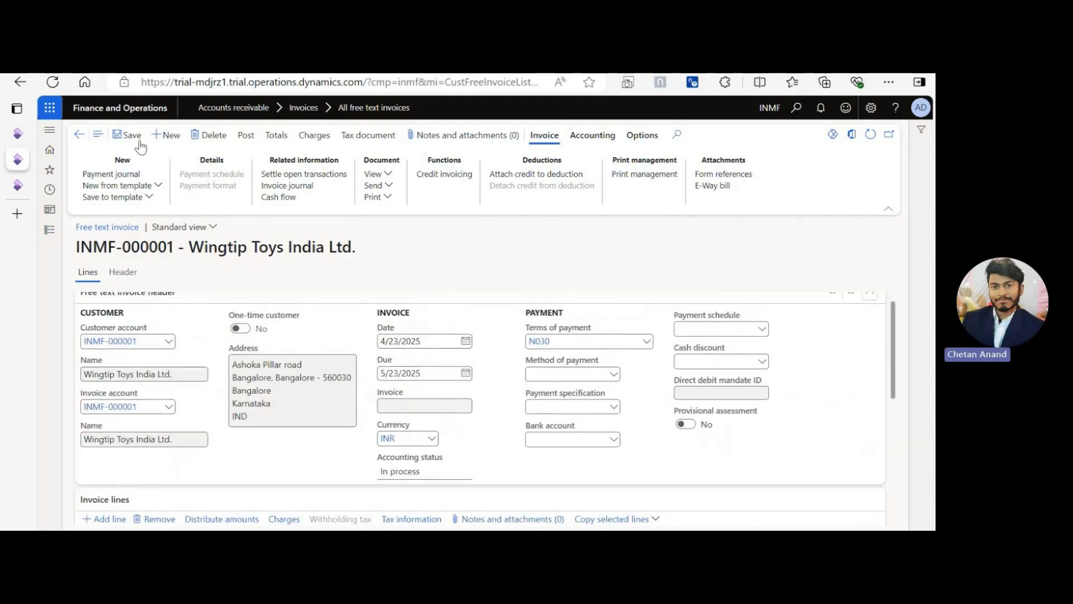
left_click(246, 136)
left_click(863, 509)
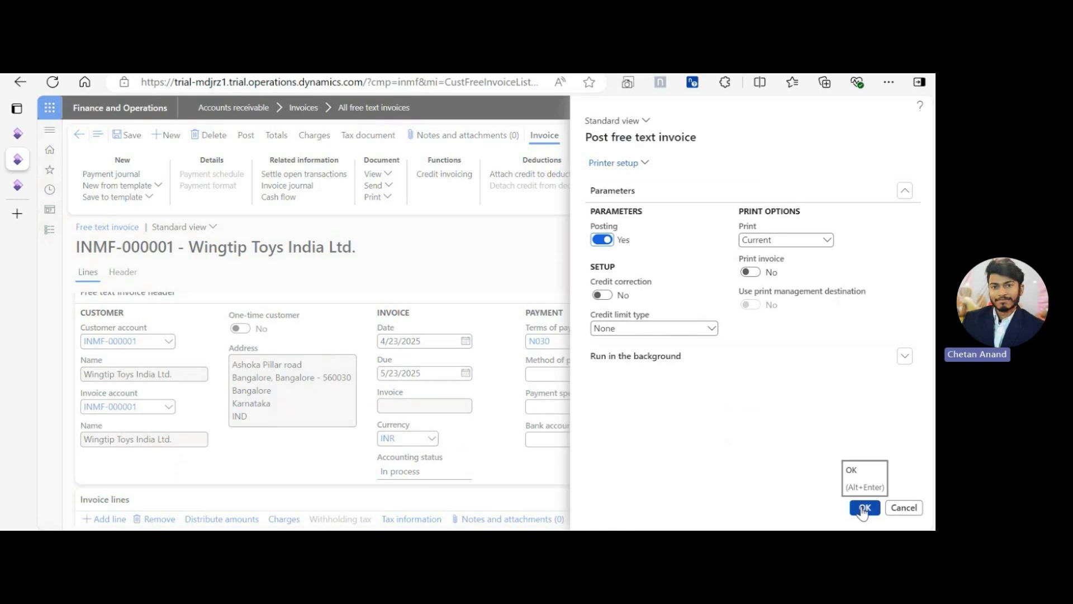